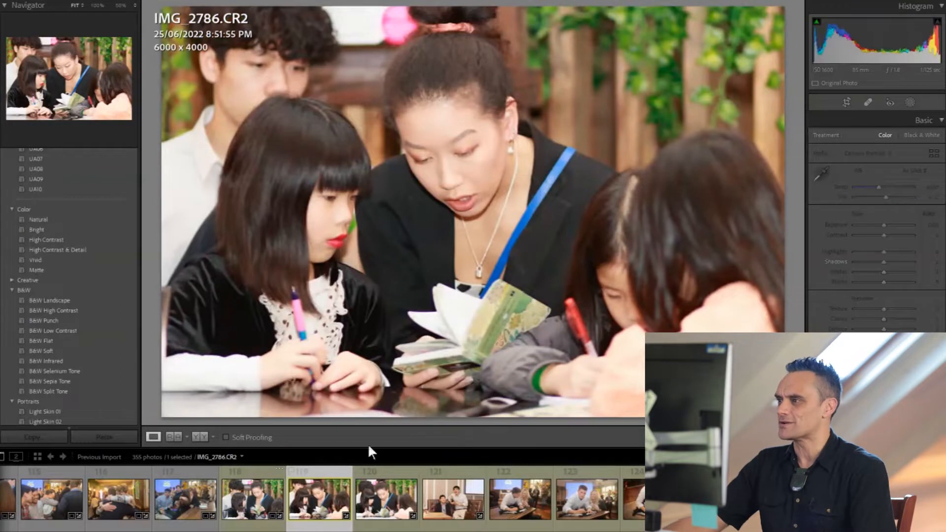
Step: Set the white balance temperature of IMG_2786 to 5684 and its Highlights to −35
{"action": "left_click_drag", "start_coordinate": [876, 252], "coordinate": [870, 252]}
{"action": "left_click_drag", "start_coordinate": [880, 189], "coordinate": [875, 187]}
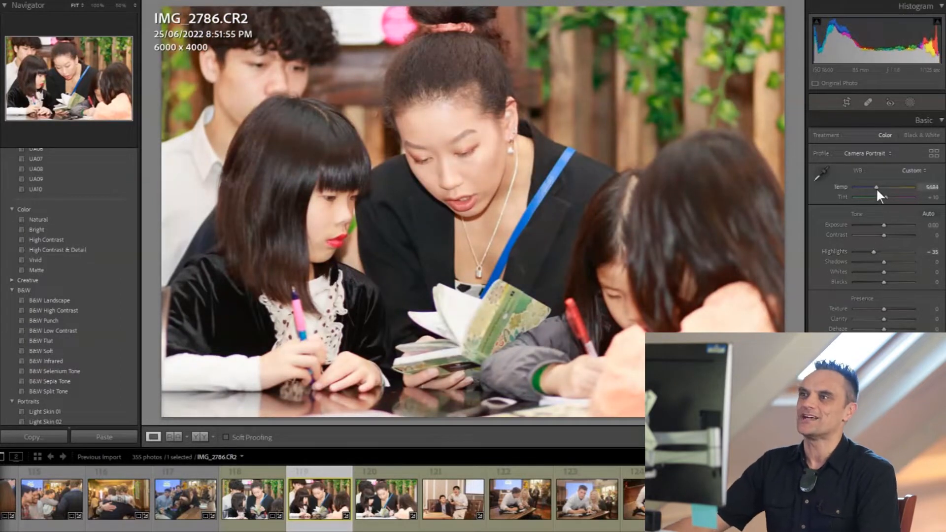
Step: Crop IMG_2786 tighter to 5536 x 3690, and set Highlights to −60 and Contrast to +11
{"action": "left_click", "coordinate": [845, 102]}
{"action": "left_click_drag", "start_coordinate": [779, 8], "coordinate": [756, 24]}
{"action": "mouse_move", "coordinate": [644, 151]}
{"action": "left_mouse_down"}
{"action": "mouse_move", "coordinate": [647, 181]}
{"action": "mouse_move", "coordinate": [650, 169]}
{"action": "left_mouse_up"}
{"action": "key", "text": "Return"}
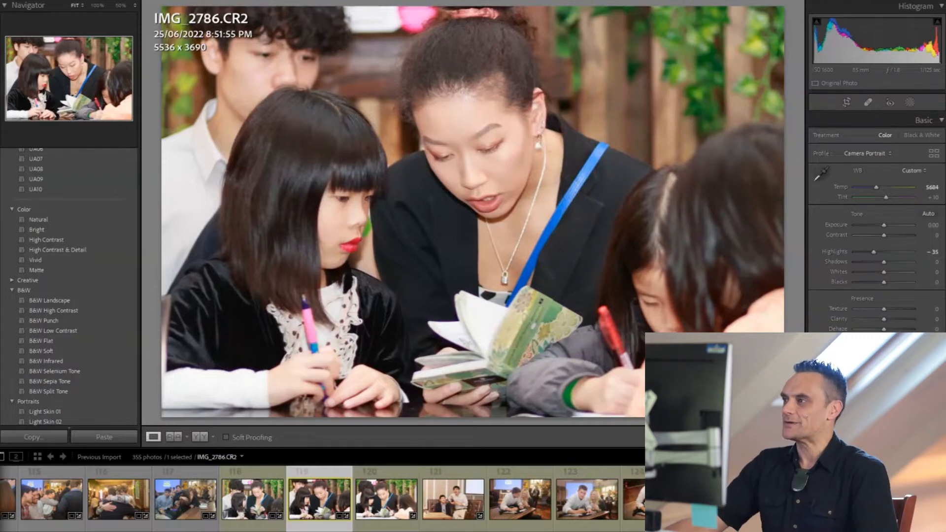
{"action": "left_click_drag", "start_coordinate": [873, 251], "coordinate": [888, 235]}
Step: Open the following photo, IMG_2788, and crop it to 5581 x 3720 in its original aspect ratio
{"action": "key", "text": "Right"}
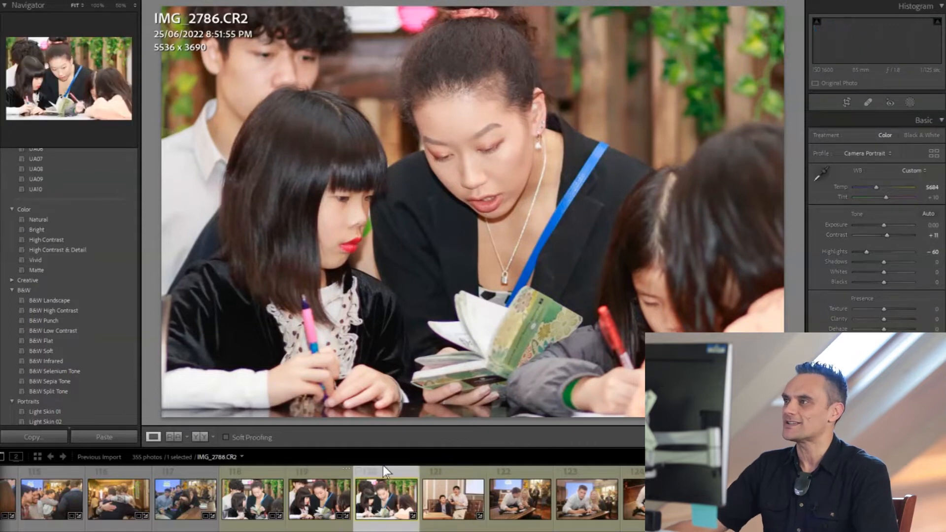
{"action": "key", "text": "r"}
{"action": "left_click_drag", "start_coordinate": [782, 10], "coordinate": [756, 29]}
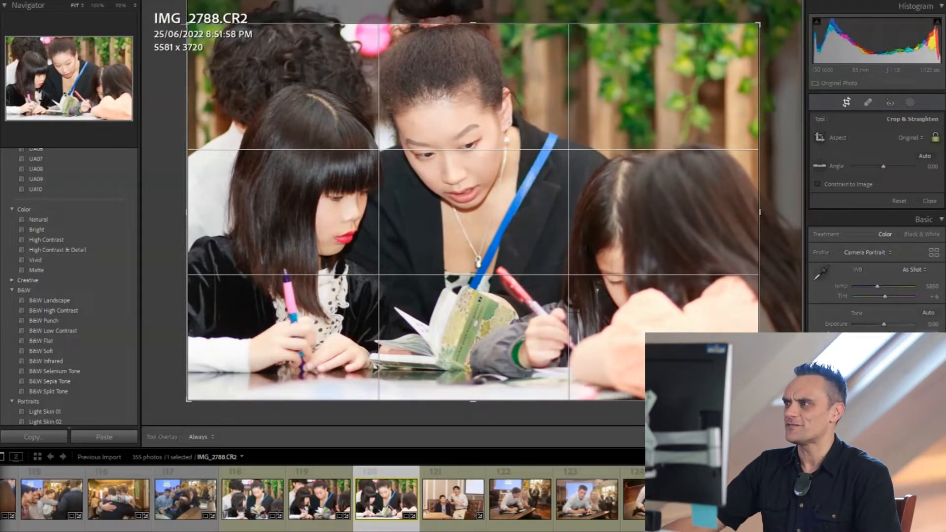
Step: Set the temperature of IMG_2788 to 5684 and raise its Clarity slightly
{"action": "left_click_drag", "start_coordinate": [879, 287], "coordinate": [877, 287]}
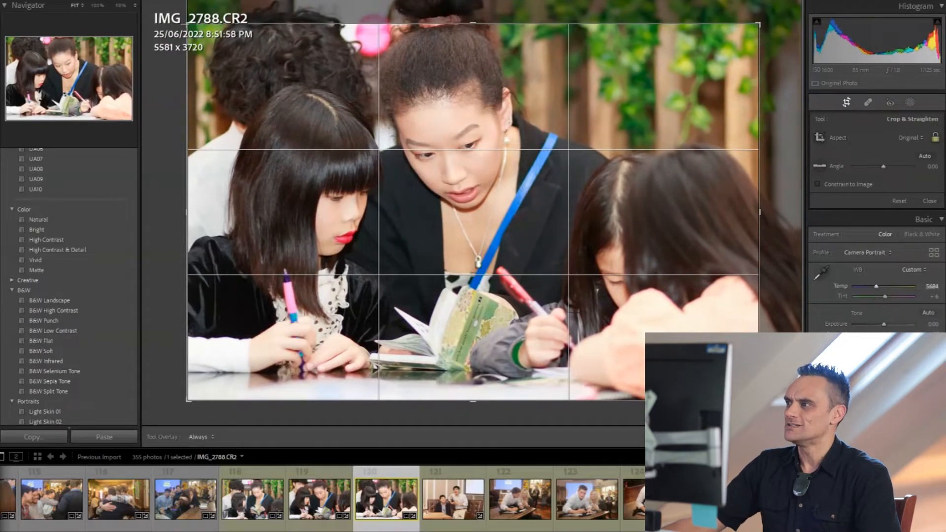
{"action": "scroll", "coordinate": [877, 288], "scroll_direction": "down", "scroll_amount": 5}
{"action": "left_click_drag", "start_coordinate": [883, 292], "coordinate": [887, 292]}
Step: Crop IMG_2794 closer around the two men to 5146 x 3431 and straighten it with an angle of −1.27
{"action": "left_click", "coordinate": [450, 490]}
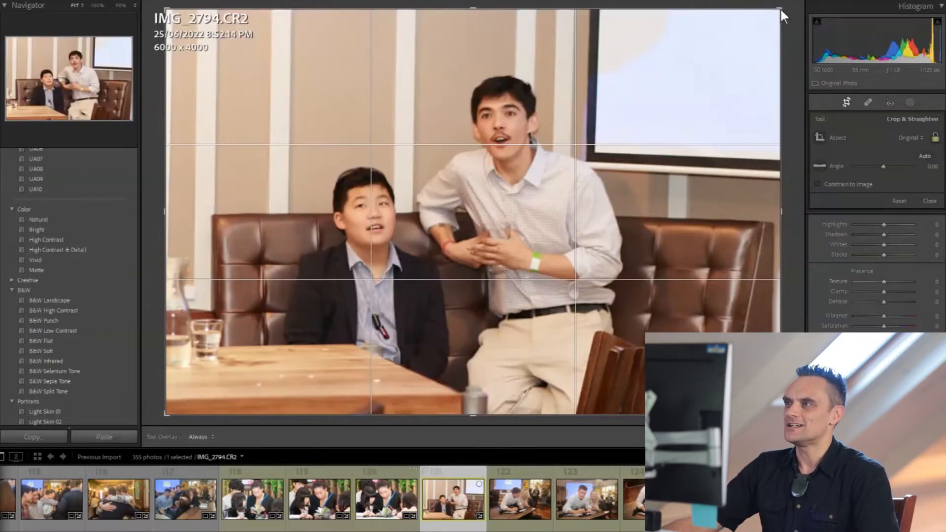
{"action": "left_click_drag", "start_coordinate": [782, 10], "coordinate": [676, 84]}
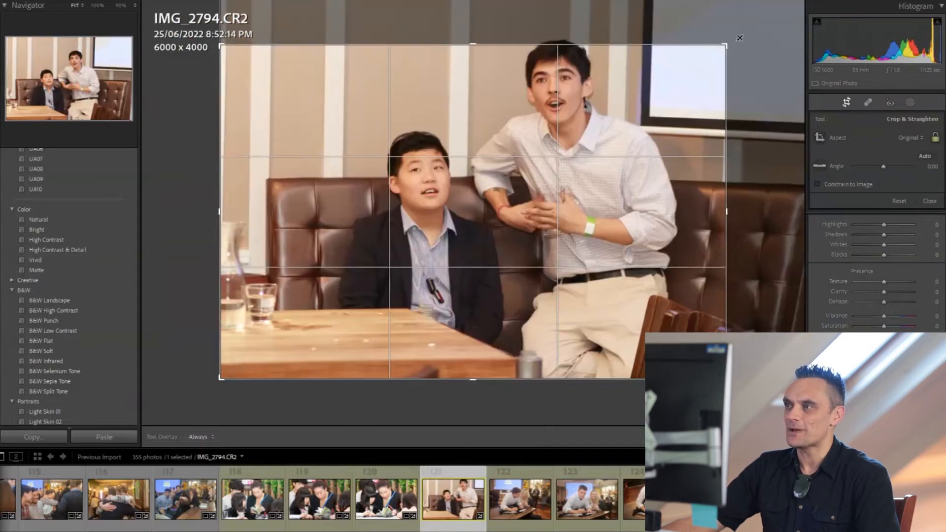
{"action": "left_click_drag", "start_coordinate": [754, 39], "coordinate": [775, 69]}
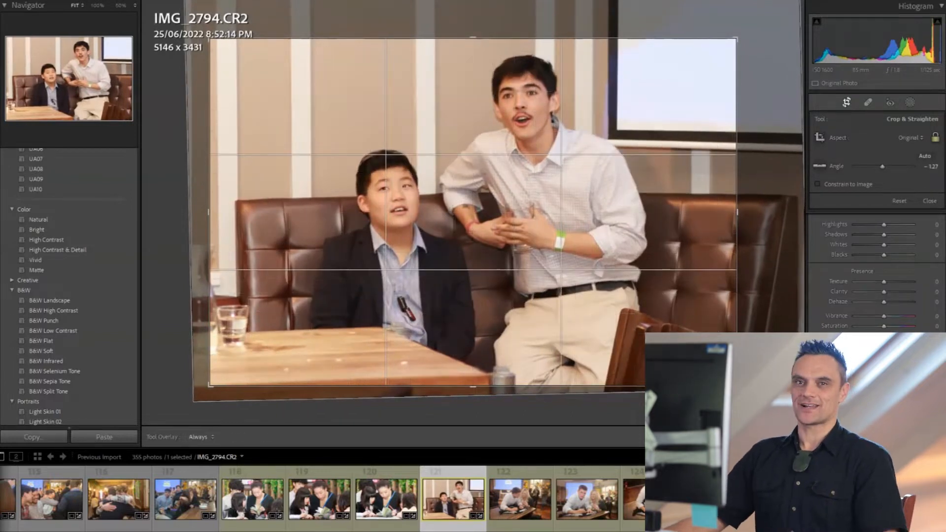
{"action": "key", "text": "Return"}
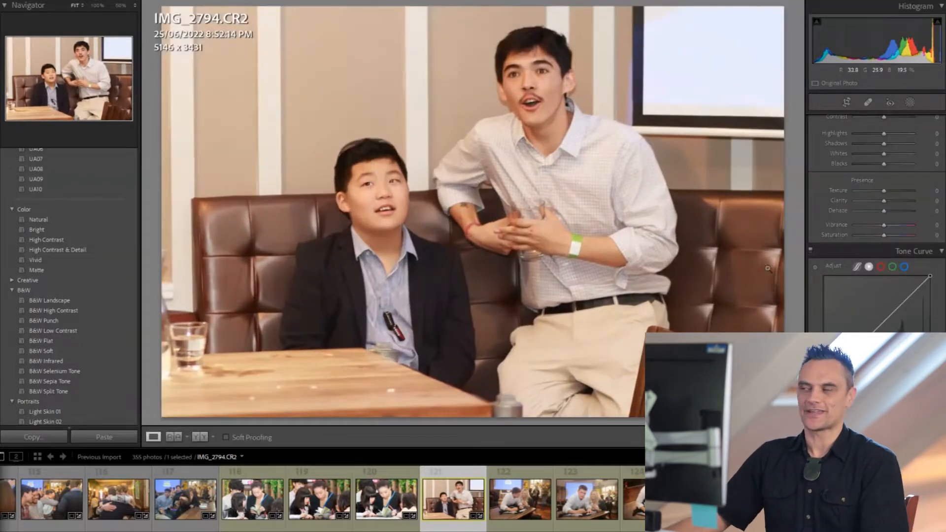
Step: Adjust the tone of IMG_2794 with Highlights −33, Shadows +21 and Contrast +11
{"action": "scroll", "coordinate": [838, 246], "scroll_direction": "up", "scroll_amount": 3}
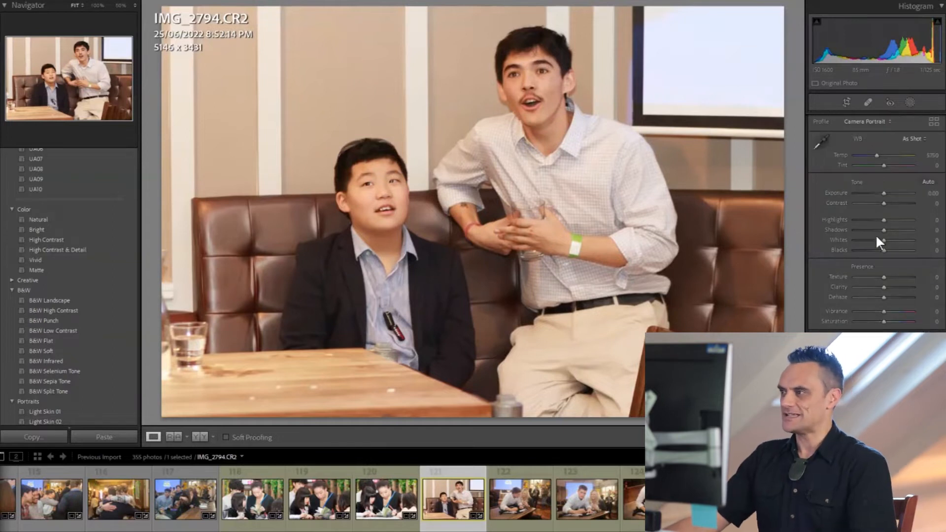
{"action": "left_click_drag", "start_coordinate": [882, 230], "coordinate": [887, 204]}
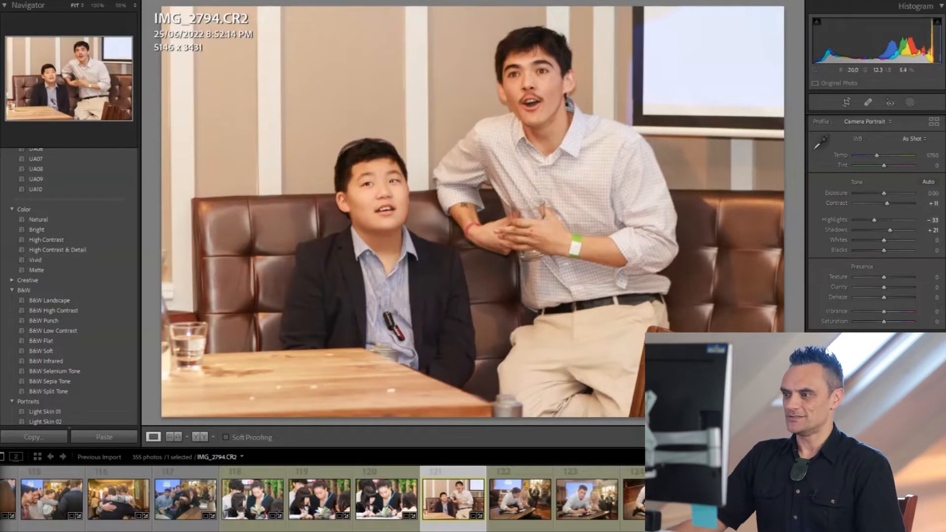
Step: Crop EOS_7884 around the couple at the table to 6071 x 4048 and straighten it with an angle of −0.73
{"action": "left_click", "coordinate": [523, 499]}
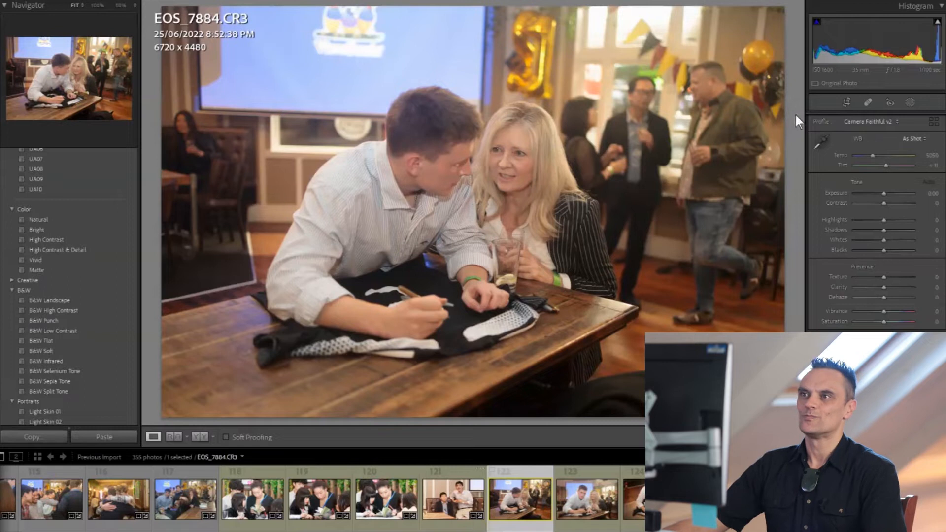
{"action": "key", "text": "r"}
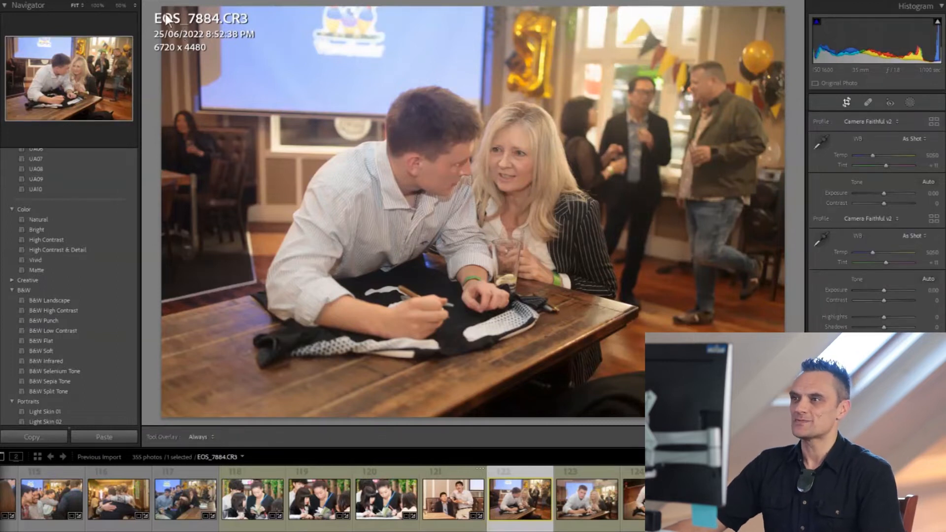
{"action": "left_click_drag", "start_coordinate": [164, 9], "coordinate": [196, 81]}
{"action": "left_click_drag", "start_coordinate": [461, 211], "coordinate": [513, 208]}
{"action": "left_click_drag", "start_coordinate": [787, 162], "coordinate": [787, 160]}
{"action": "key", "text": "Return"}
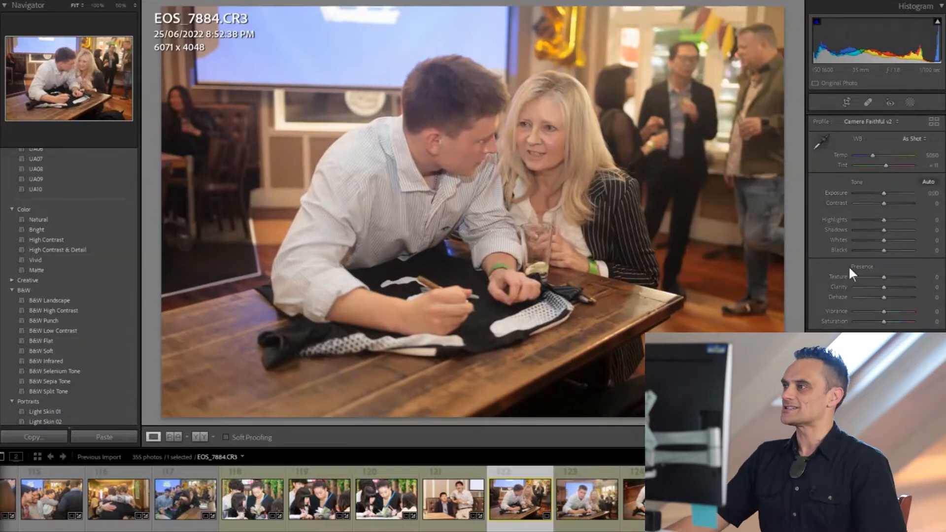
Step: Apply automatic tone to EOS_7884 and refine it with temperature 4456, Highlights −100, Contrast +23 and Vibrance +28
{"action": "left_click_drag", "start_coordinate": [871, 153], "coordinate": [869, 155]}
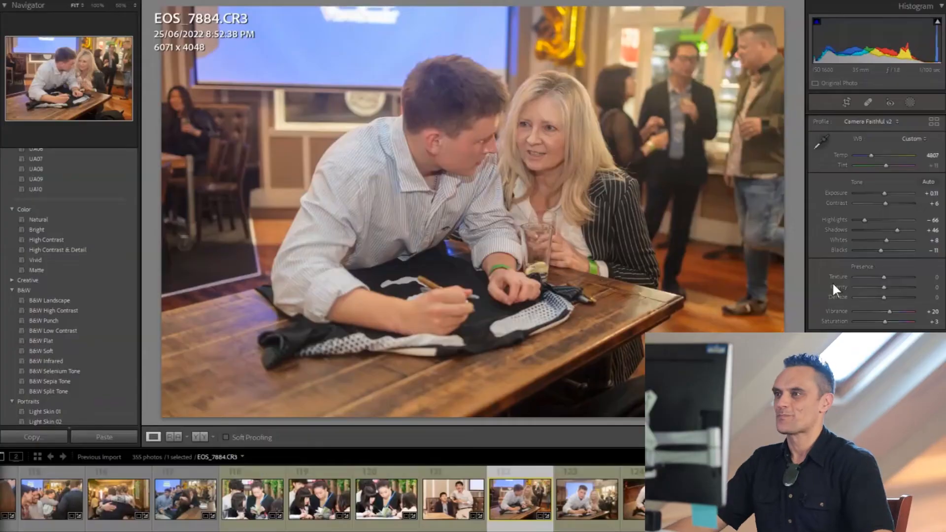
{"action": "left_click_drag", "start_coordinate": [862, 217], "coordinate": [892, 202]}
{"action": "left_click_drag", "start_coordinate": [869, 155], "coordinate": [867, 155]}
{"action": "left_click_drag", "start_coordinate": [889, 311], "coordinate": [892, 311]}
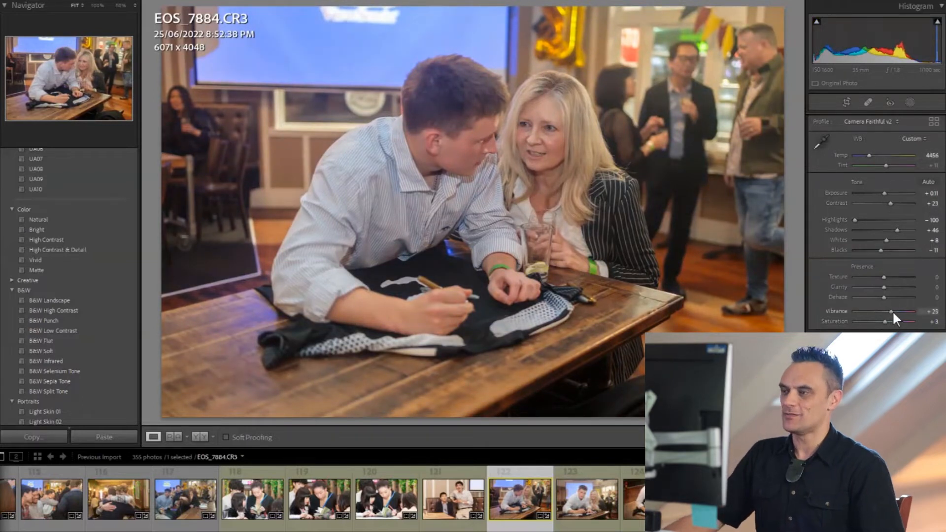
Step: Tighten the crop of EOS_7884 to 5300 x 3533 and reposition it around the couple at the table
{"action": "left_click", "coordinate": [586, 468]}
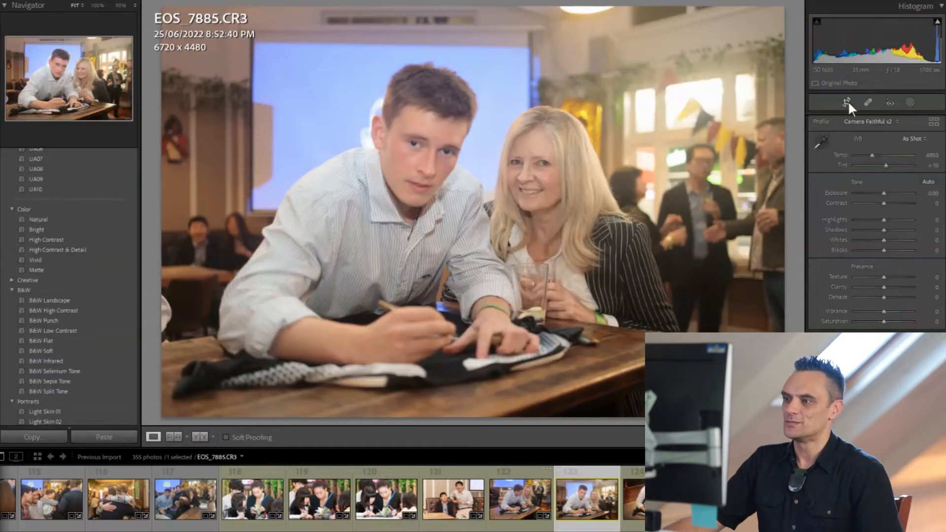
{"action": "left_click", "coordinate": [530, 504]}
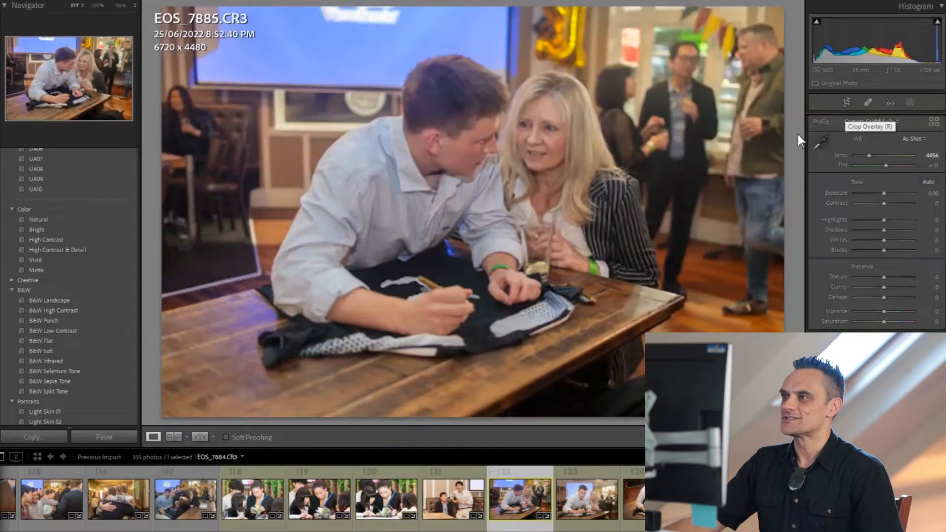
{"action": "left_click", "coordinate": [847, 101]}
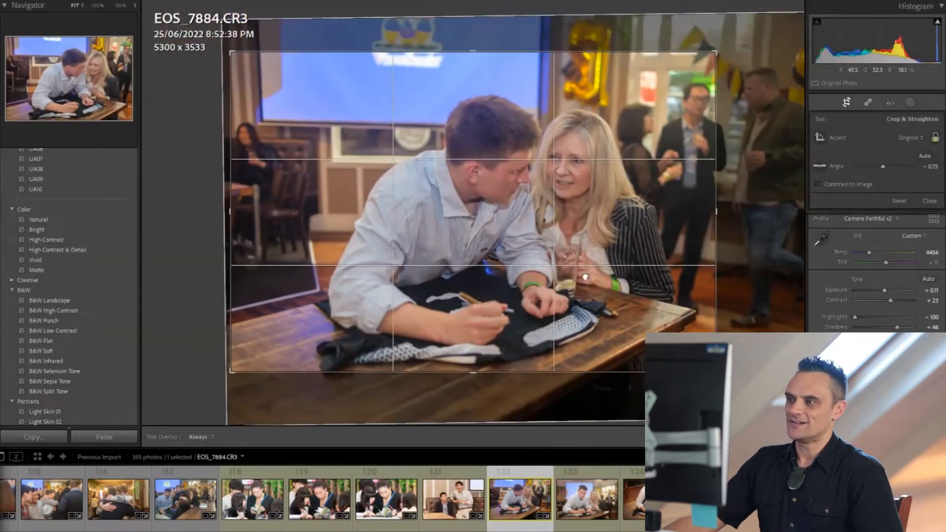
{"action": "left_click_drag", "start_coordinate": [580, 277], "coordinate": [558, 273]}
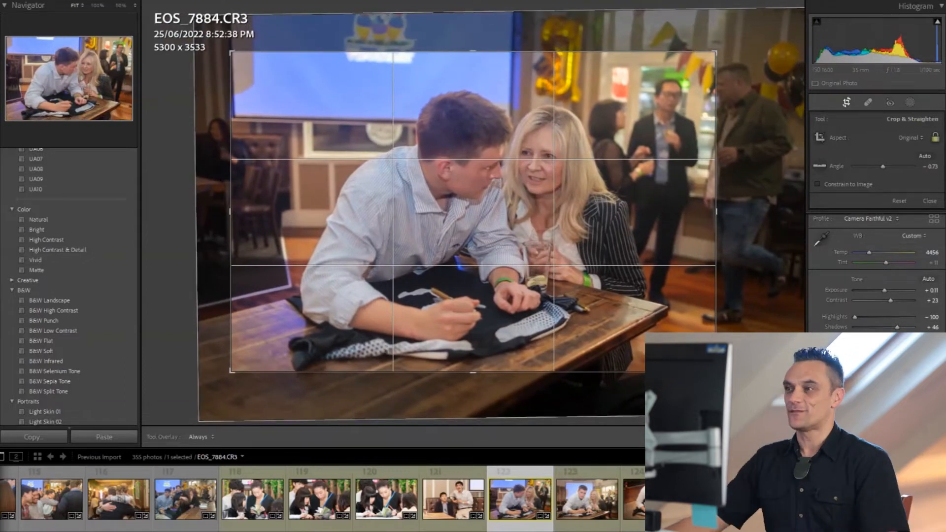
{"action": "key", "text": "Return"}
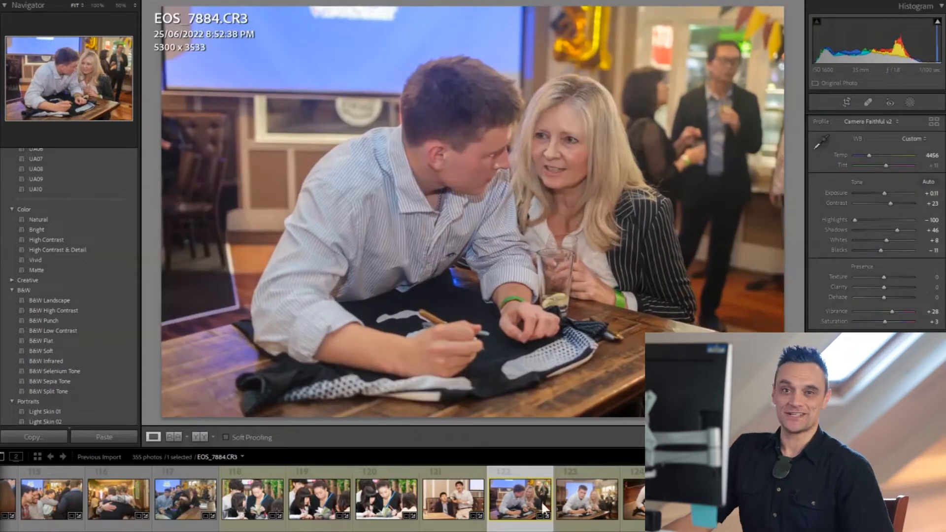
Step: Crop EOS_7885 closer around the posing couple to 5847 x 3898 and straighten it with an angle of −0.68
{"action": "left_click", "coordinate": [590, 498]}
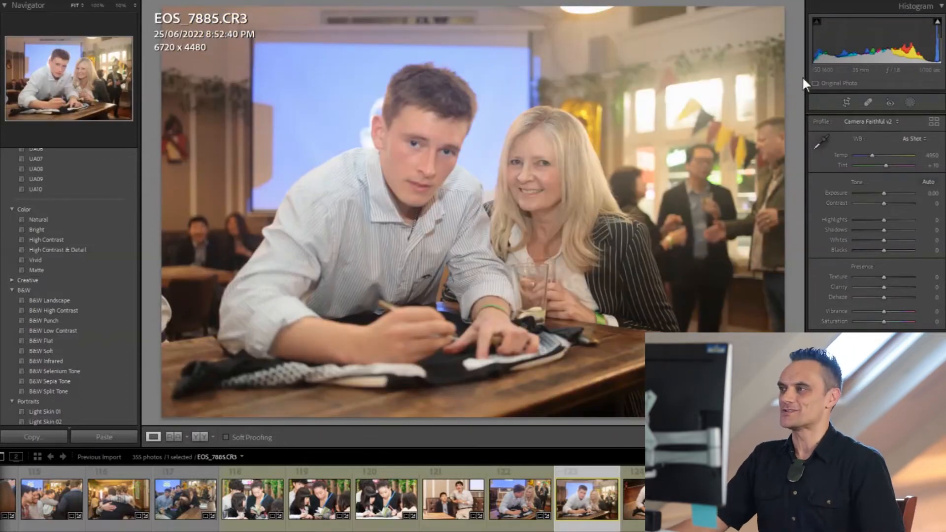
{"action": "left_click", "coordinate": [849, 101]}
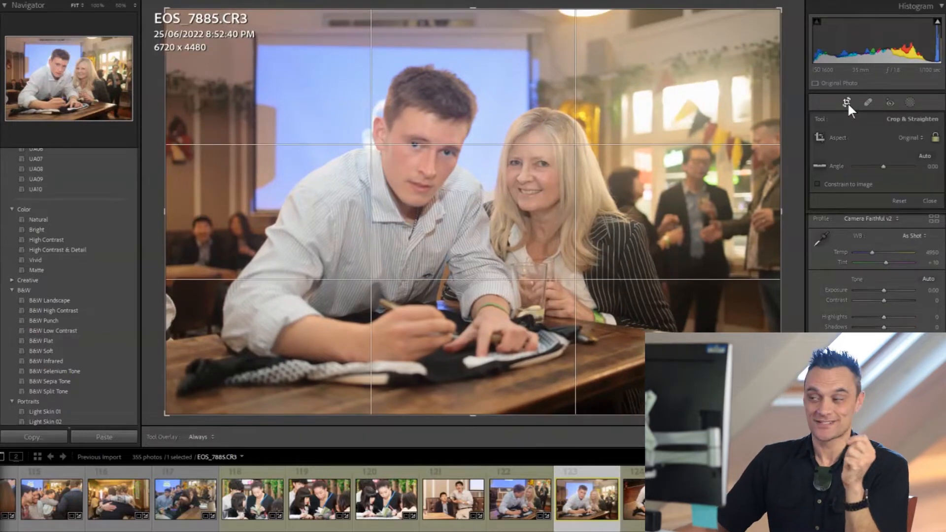
{"action": "left_click_drag", "start_coordinate": [776, 11], "coordinate": [760, 35]}
{"action": "left_click_drag", "start_coordinate": [608, 157], "coordinate": [584, 159]}
{"action": "key", "text": "Return"}
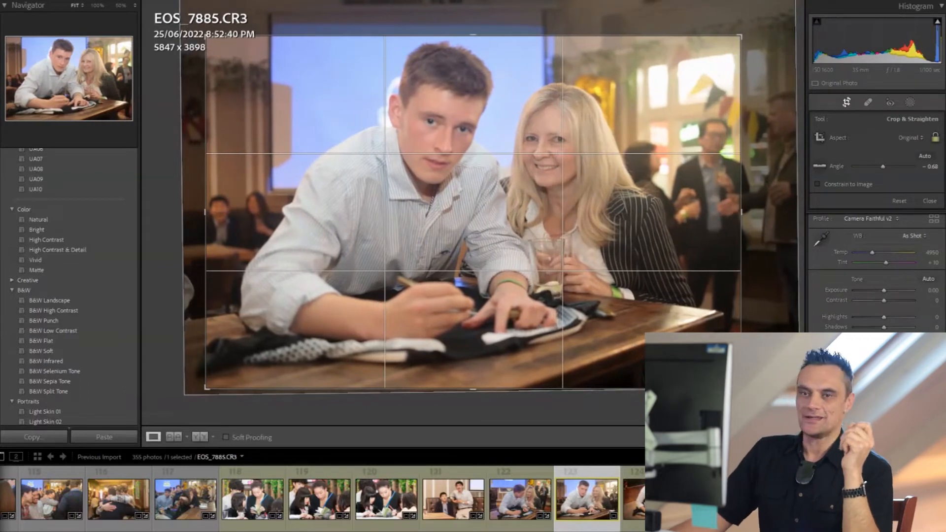
Step: Adjust EOS_7885 with Highlights −72, Shadows +44, Clarity +46 and Dehaze +7
{"action": "mouse_move", "coordinate": [883, 220]}
{"action": "left_mouse_down"}
{"action": "mouse_move", "coordinate": [863, 220]}
{"action": "mouse_move", "coordinate": [897, 229]}
{"action": "left_mouse_up"}
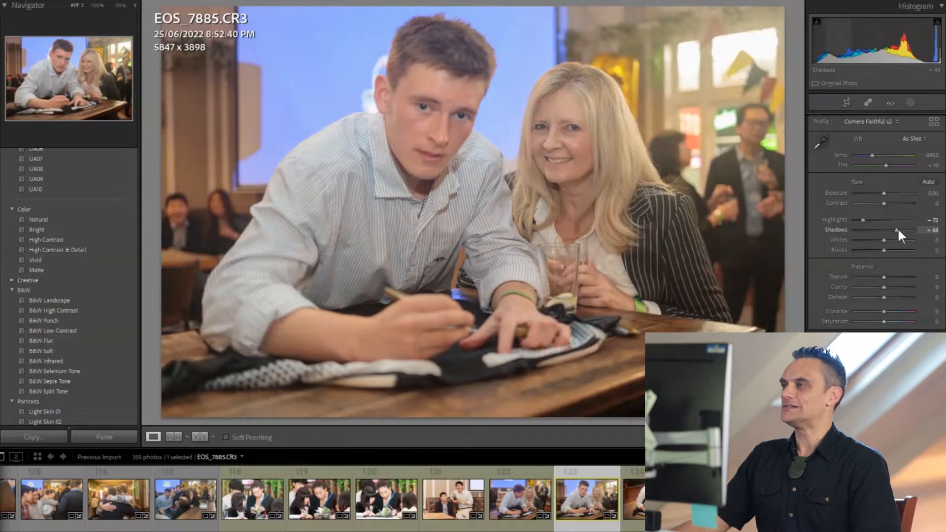
{"action": "left_click_drag", "start_coordinate": [883, 287], "coordinate": [892, 286]}
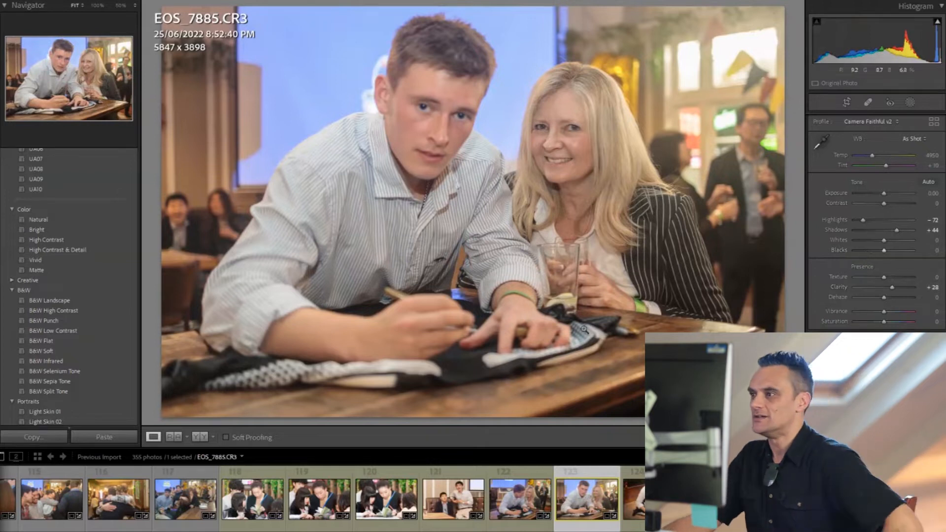
{"action": "left_click_drag", "start_coordinate": [889, 288], "coordinate": [886, 297]}
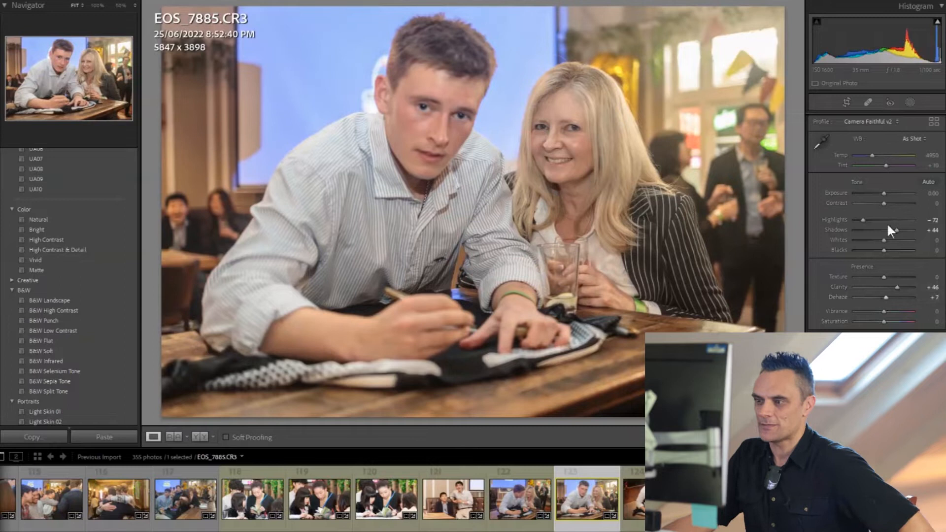
Step: Crop EOS_7887 with the 8.5 x 11 aspect ratio to 5473 x 4229 and straighten it with an angle of −0.22
{"action": "key", "text": "Right"}
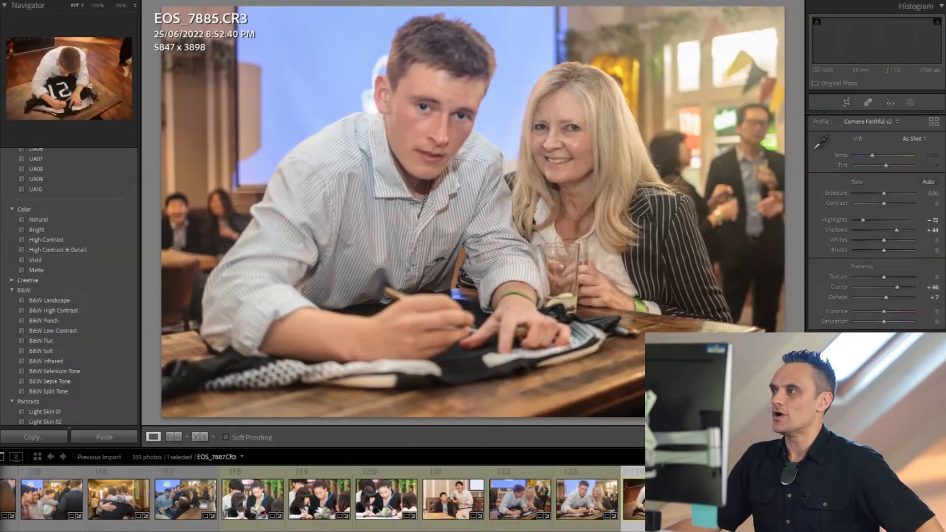
{"action": "left_click", "coordinate": [847, 102]}
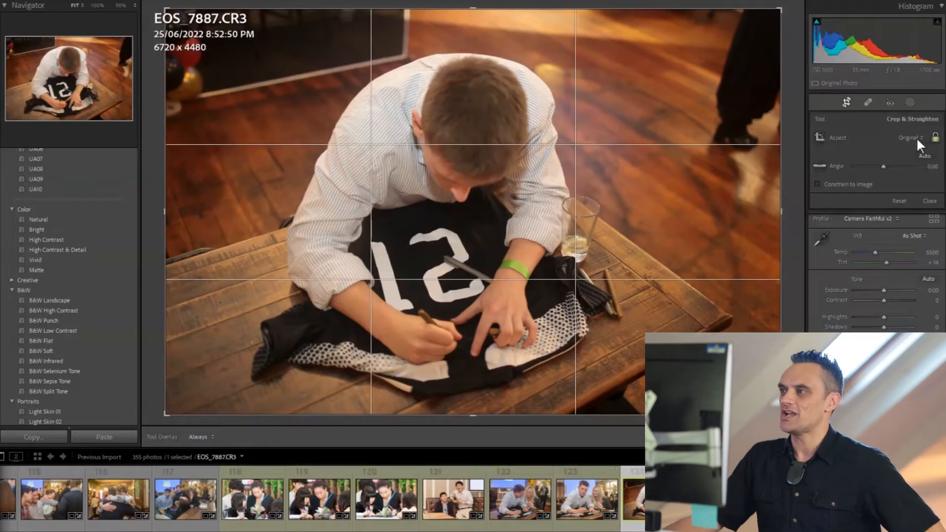
{"action": "left_click", "coordinate": [913, 138]}
{"action": "left_click", "coordinate": [847, 209]}
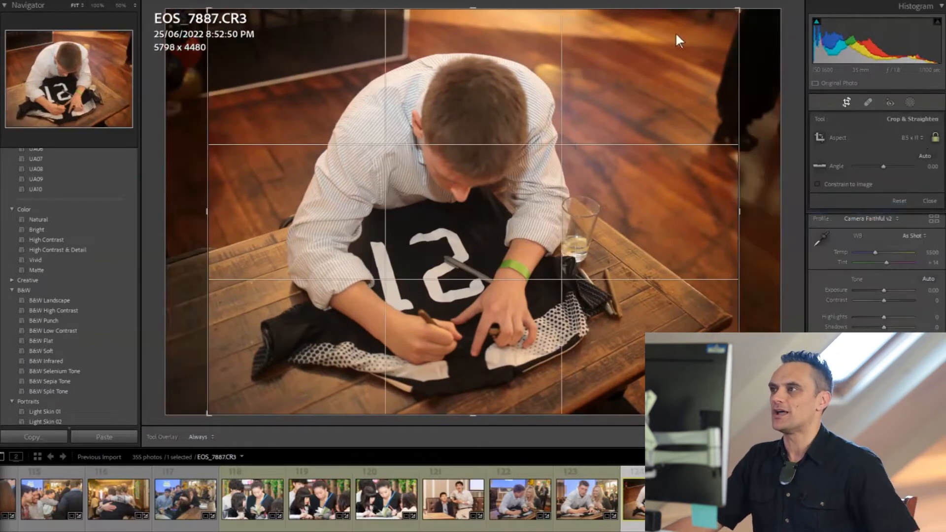
{"action": "left_click_drag", "start_coordinate": [739, 14], "coordinate": [724, 21]}
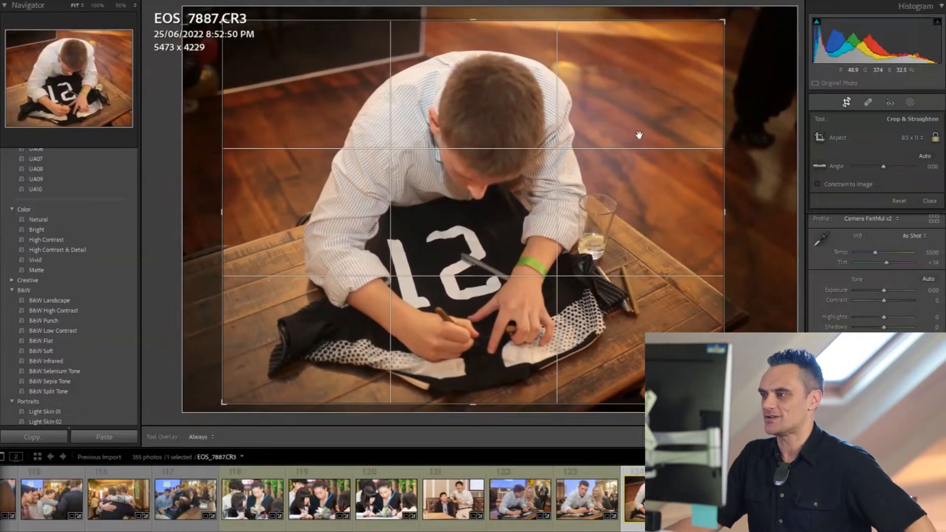
{"action": "left_click_drag", "start_coordinate": [731, 20], "coordinate": [730, 18]}
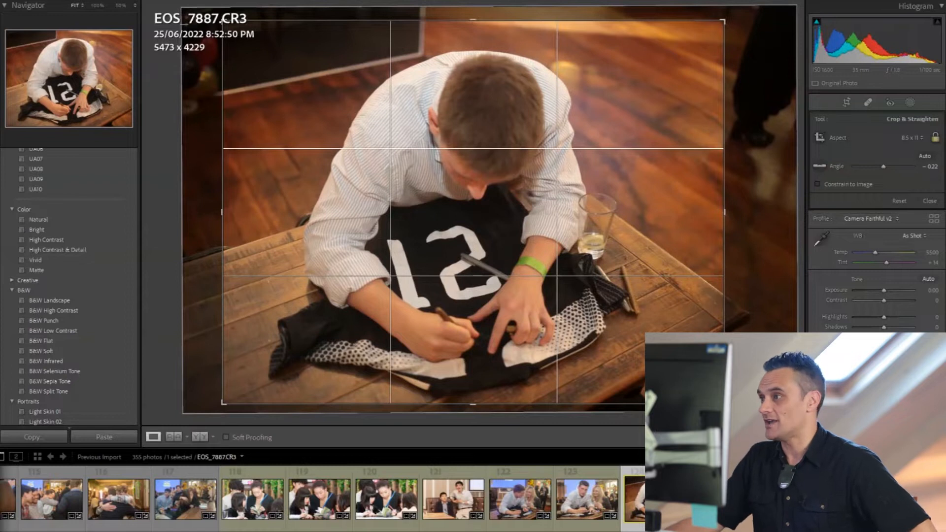
{"action": "key", "text": "Return"}
Step: Set EOS_7887 to temperature 5070, Highlights −19 and Shadows +33, and open IMG_2796
{"action": "left_click_drag", "start_coordinate": [874, 156], "coordinate": [871, 157]}
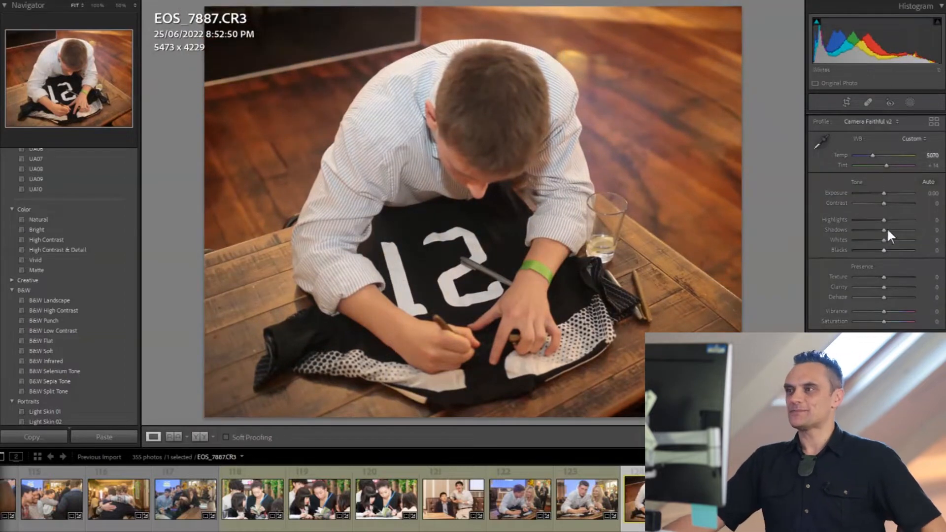
{"action": "left_click_drag", "start_coordinate": [890, 229], "coordinate": [876, 220]}
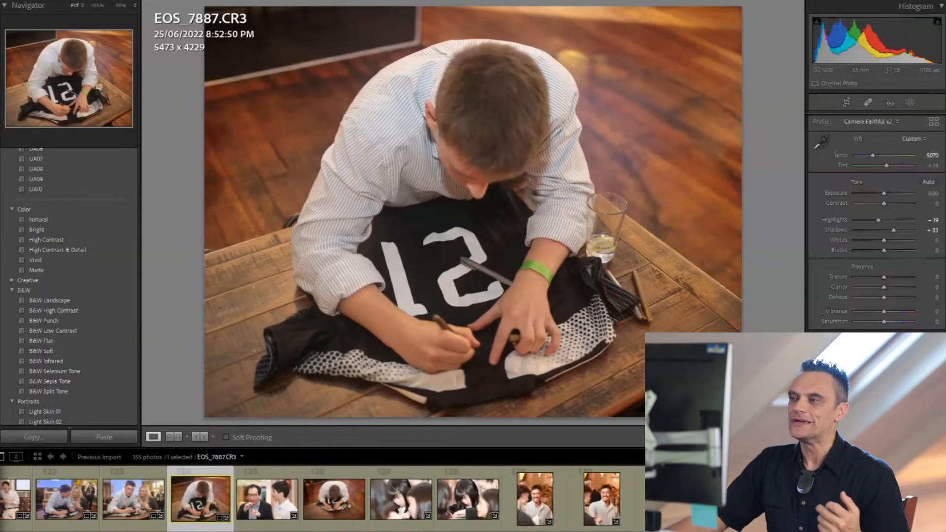
{"action": "left_click", "coordinate": [283, 509]}
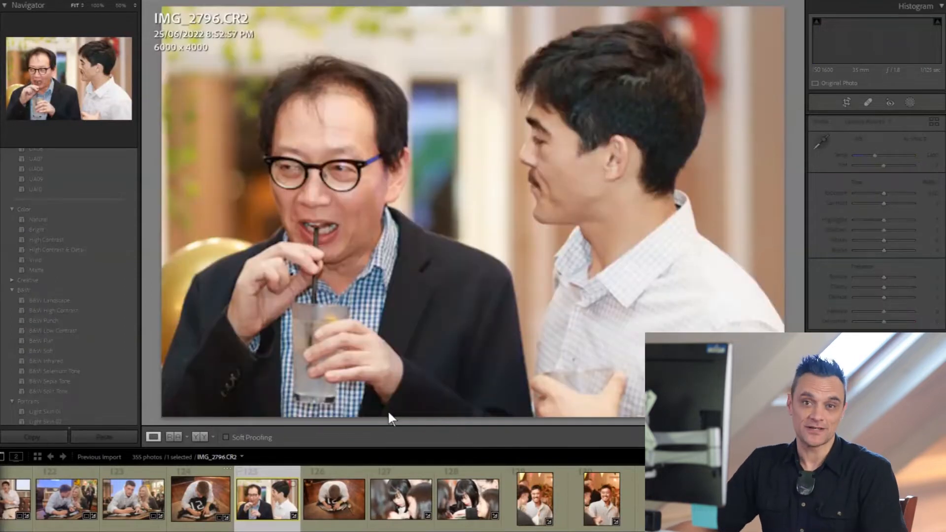
Step: Crop IMG_2796 slightly closer around the two men to 5880 x 3920, and open EOS_7889
{"action": "left_click", "coordinate": [846, 105]}
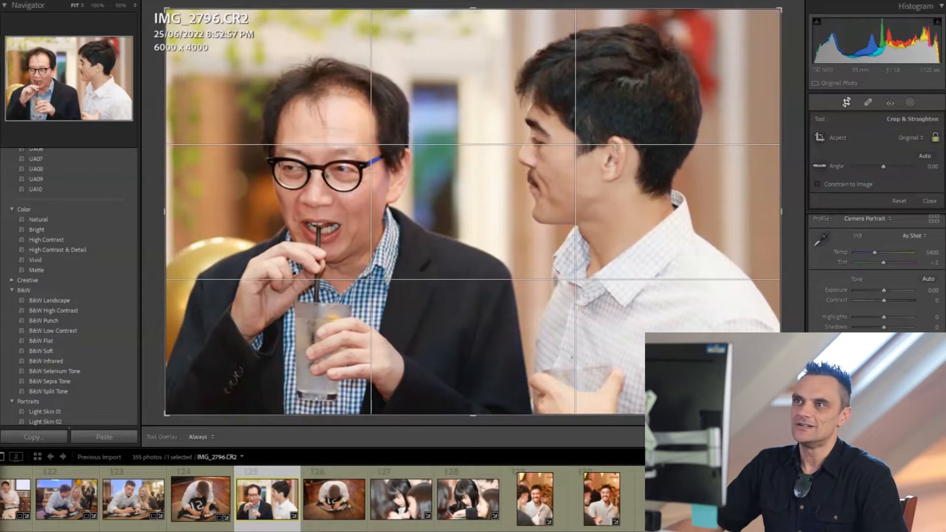
{"action": "left_click_drag", "start_coordinate": [165, 10], "coordinate": [172, 14]}
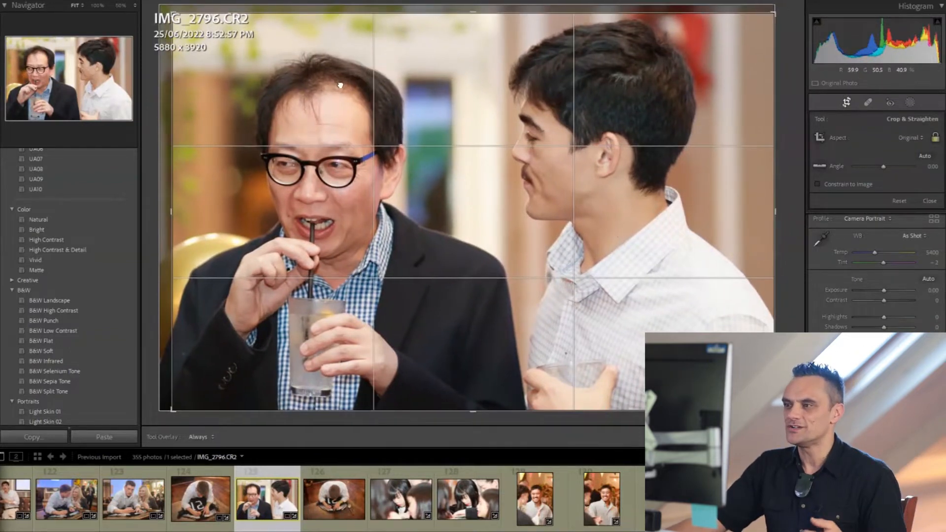
{"action": "left_click", "coordinate": [335, 502]}
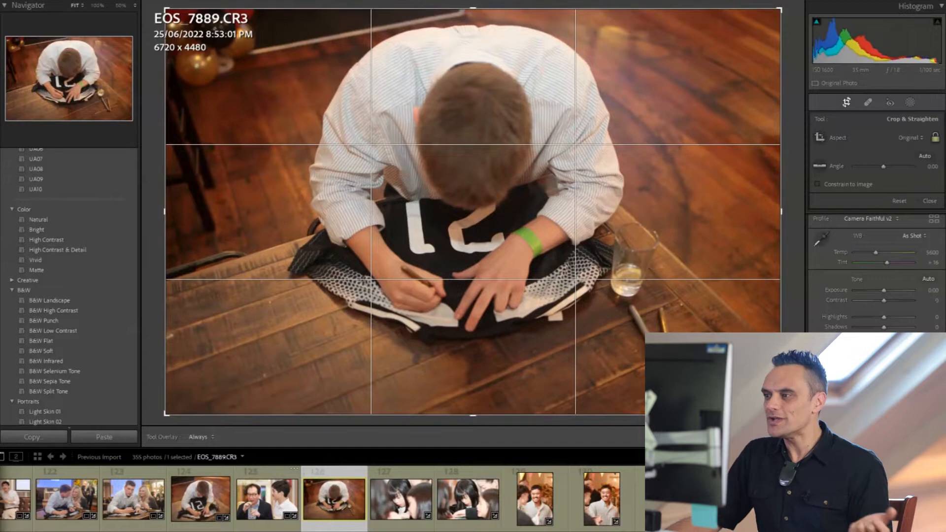
Step: Crop EOS_7889 around the man signing the jersey with the 8.5 x 11 aspect ratio to 5233 x 4044
{"action": "left_click_drag", "start_coordinate": [780, 414], "coordinate": [747, 392]}
{"action": "left_click", "coordinate": [909, 137]}
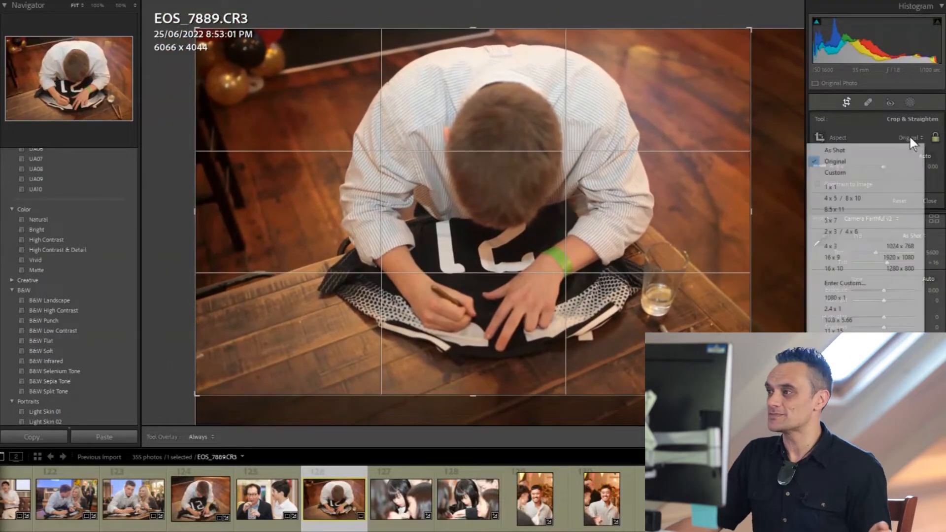
{"action": "left_click", "coordinate": [838, 209]}
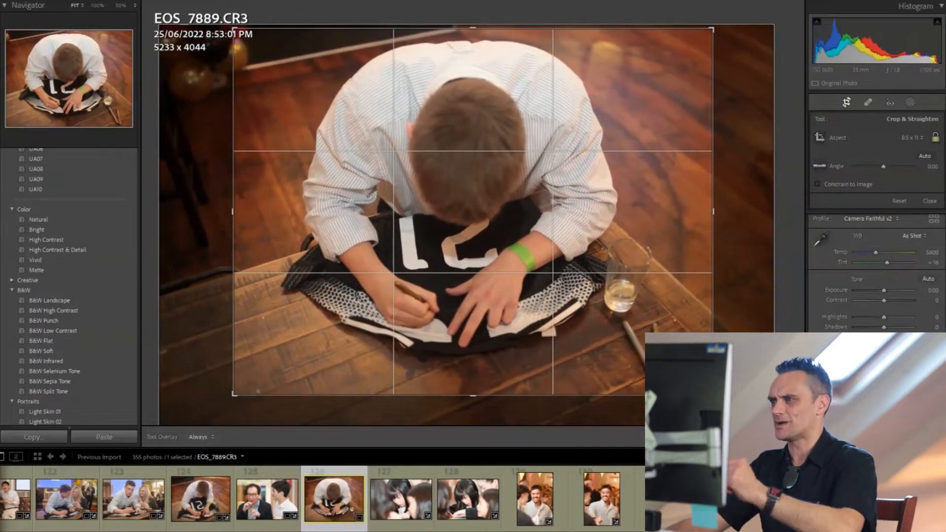
{"action": "key", "text": "Return"}
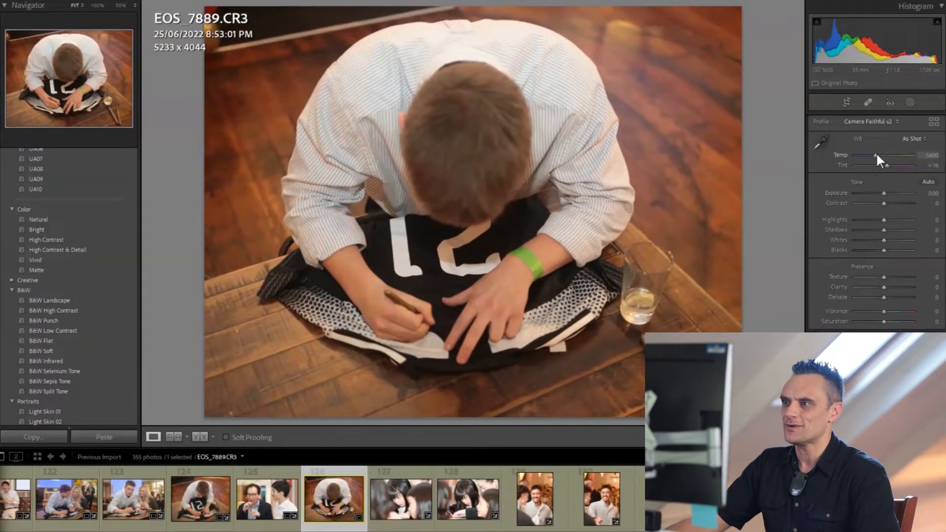
Step: Open IMG_2801 and crop it to a vertical 8.5 x 11 frame of 3091 x 4000 around the girl looking down
{"action": "left_click", "coordinate": [407, 492]}
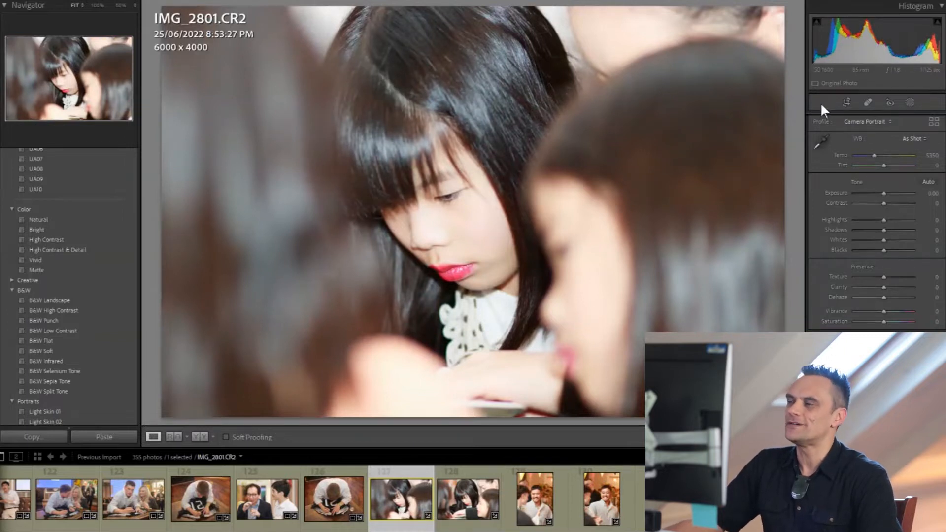
{"action": "left_click", "coordinate": [847, 102]}
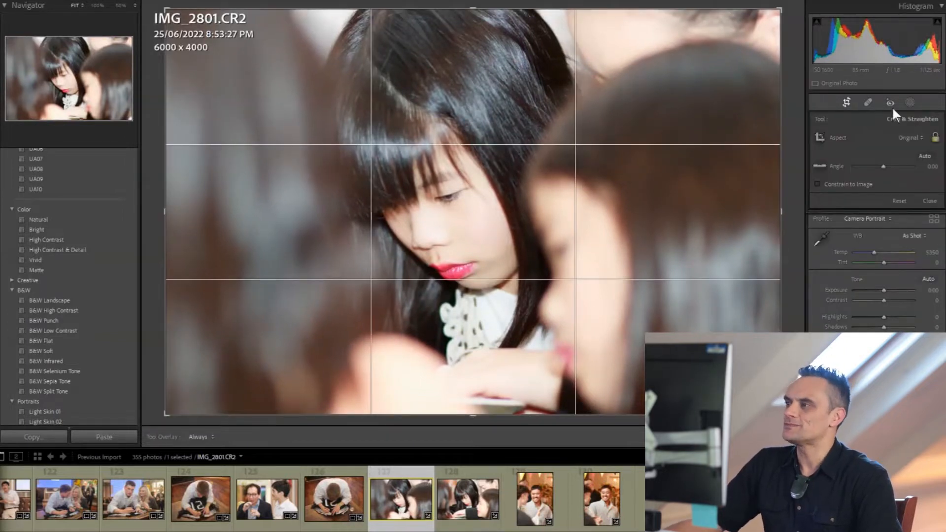
{"action": "left_click", "coordinate": [910, 138]}
{"action": "left_click", "coordinate": [855, 207]}
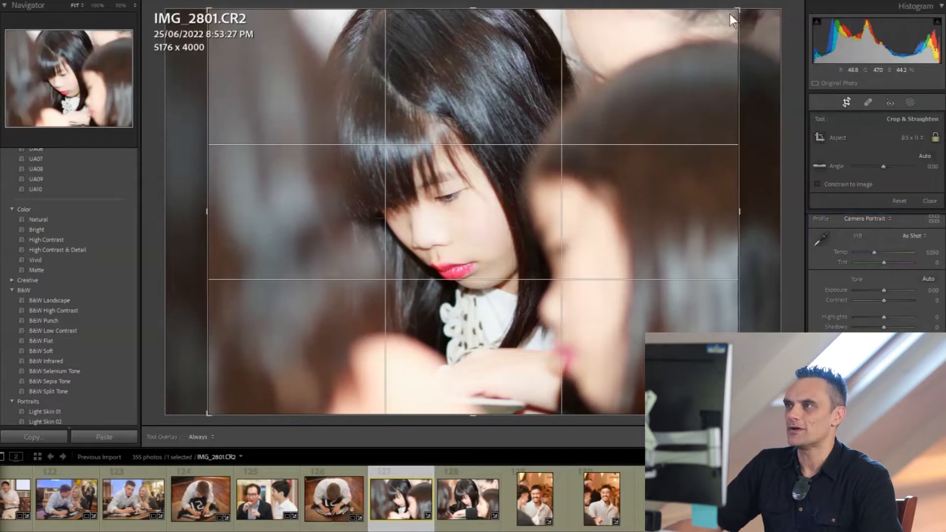
{"action": "left_click_drag", "start_coordinate": [739, 8], "coordinate": [631, 10]}
{"action": "left_click_drag", "start_coordinate": [428, 255], "coordinate": [392, 254]}
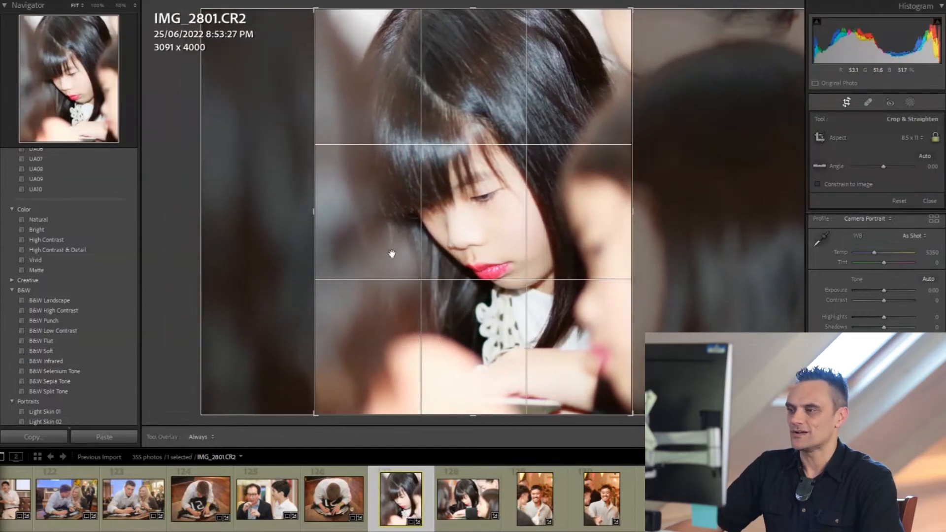
Step: Open IMG_2804 and crop it slightly to 5950 x 3967 with the original aspect ratio
{"action": "left_click", "coordinate": [460, 503]}
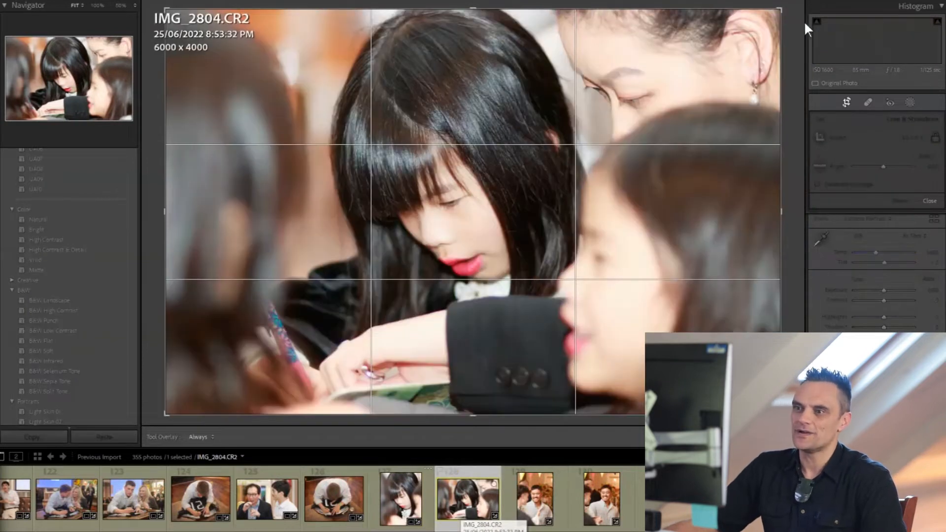
{"action": "left_click_drag", "start_coordinate": [162, 411], "coordinate": [171, 410]}
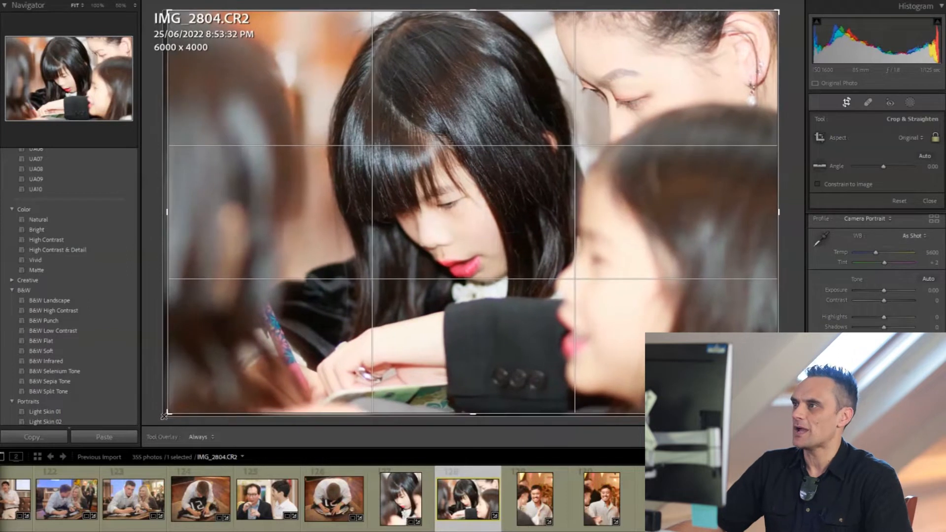
{"action": "key", "text": "Return"}
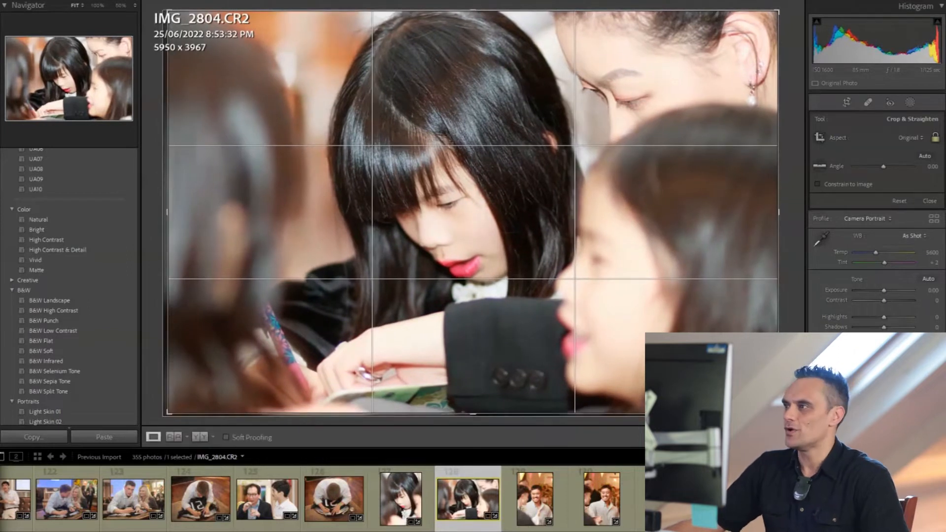
Step: Adjust the tone of IMG_2804 with Highlights −54 and Shadows +25
{"action": "left_click_drag", "start_coordinate": [882, 220], "coordinate": [869, 220]}
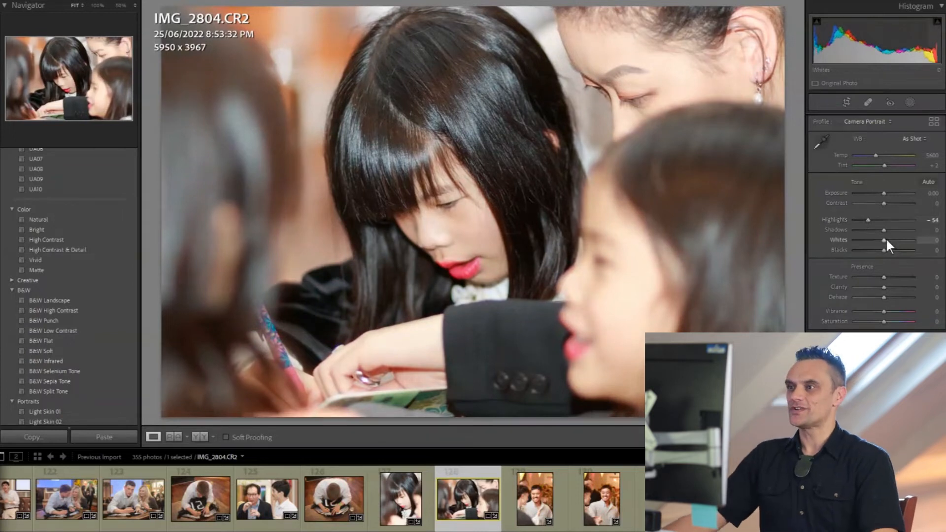
{"action": "left_click_drag", "start_coordinate": [883, 230], "coordinate": [890, 228]}
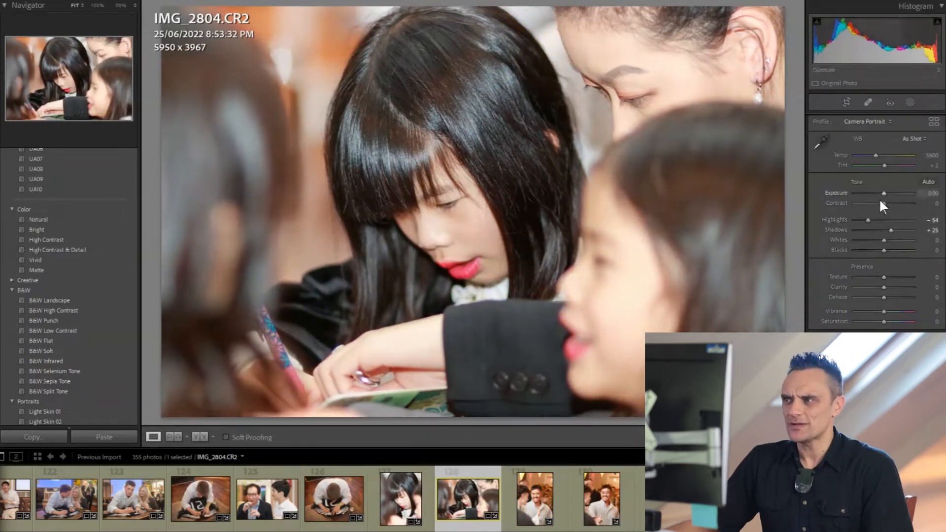
{"action": "left_click", "coordinate": [478, 210]}
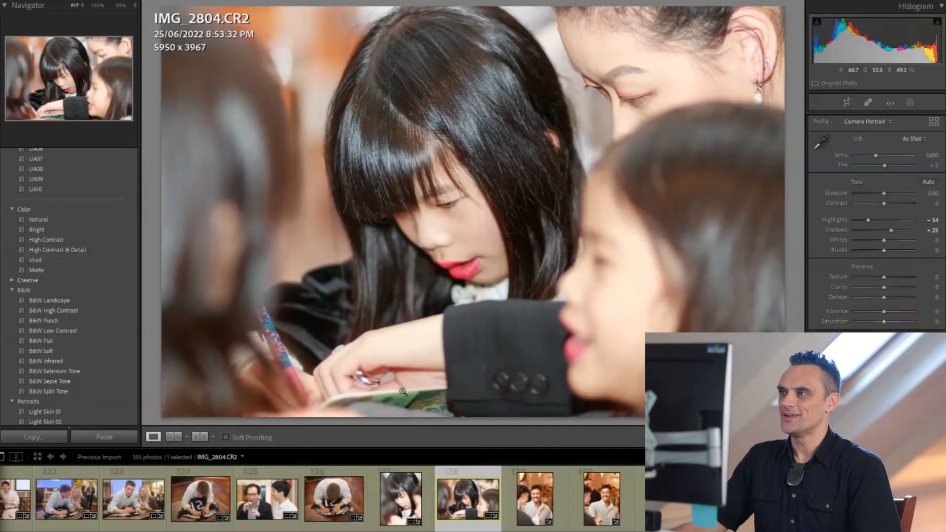
Step: Open IMG_2805 and crop it to 3850 x 5775 with the original aspect ratio
{"action": "left_click", "coordinate": [515, 498]}
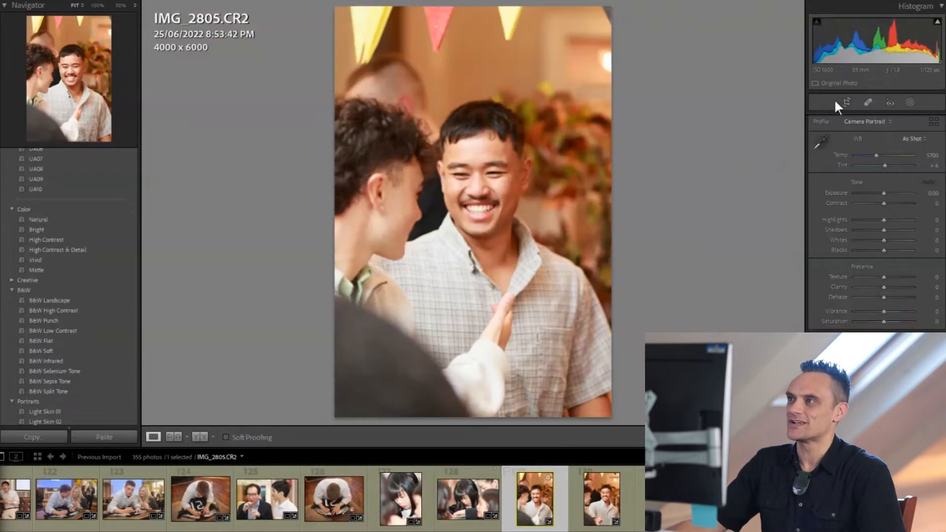
{"action": "key", "text": "r"}
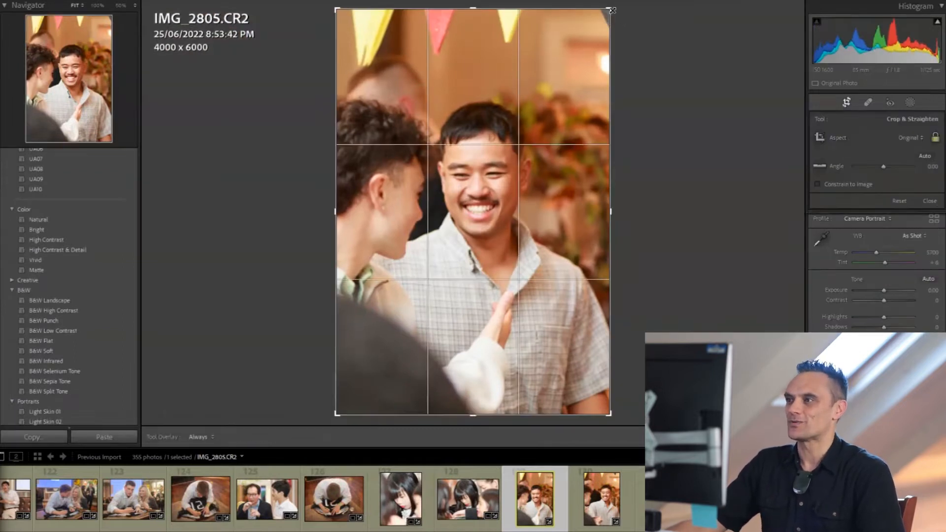
{"action": "left_click_drag", "start_coordinate": [611, 10], "coordinate": [607, 22]}
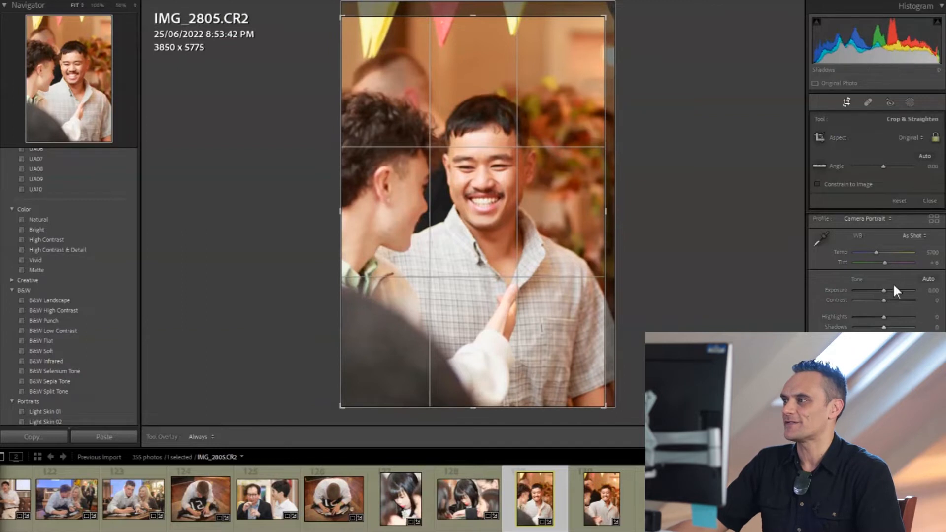
Step: Set IMG_2805 to temperature 4719, tint +3, Highlights −49 and Shadows +18
{"action": "left_click_drag", "start_coordinate": [876, 251], "coordinate": [870, 252]}
{"action": "left_click_drag", "start_coordinate": [884, 327], "coordinate": [865, 317]}
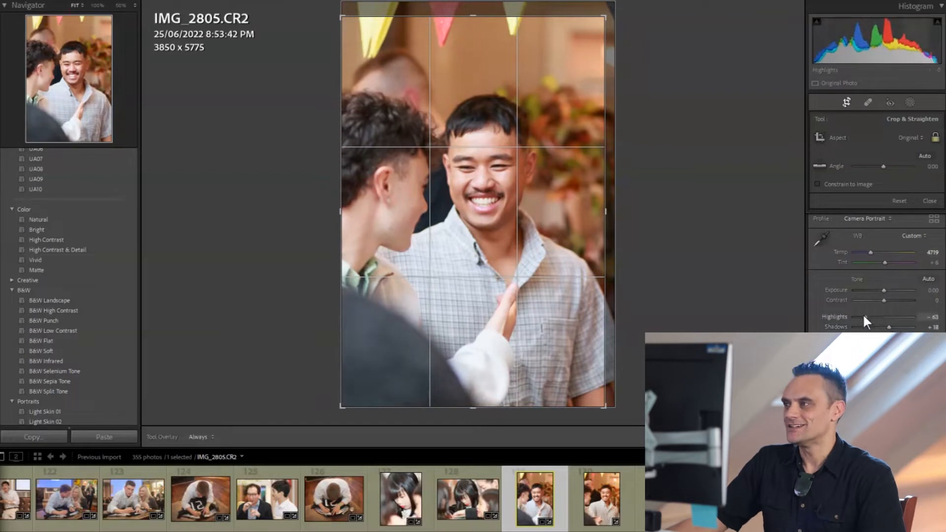
{"action": "left_click_drag", "start_coordinate": [887, 263], "coordinate": [883, 262]}
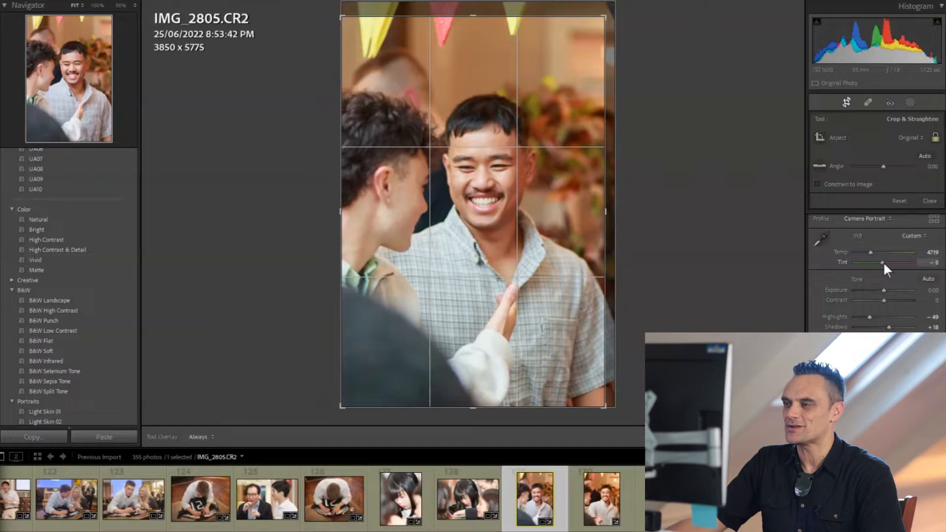
{"action": "left_click_drag", "start_coordinate": [883, 262], "coordinate": [885, 261]}
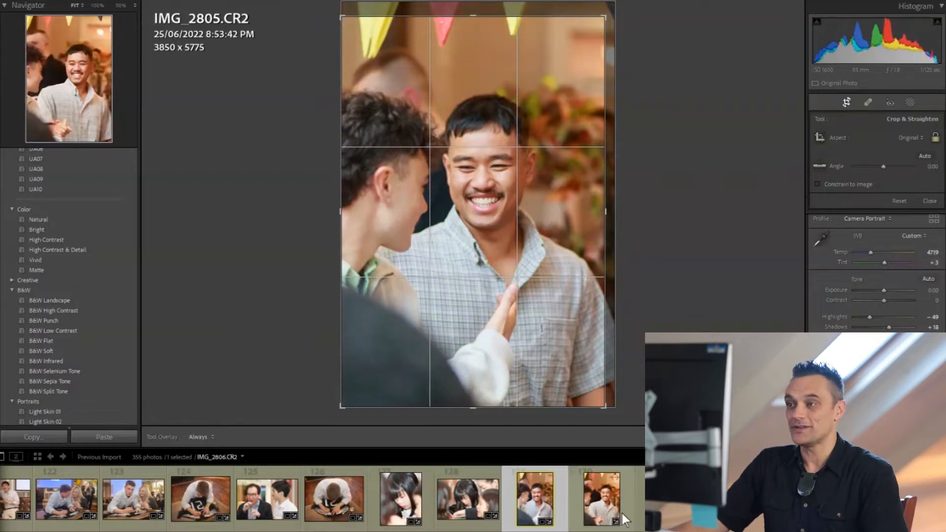
Step: Select IMG_2805 through IMG_2807 and synchronize all settings of IMG_2805, including the crop, to the other two photos
{"action": "left_click", "coordinate": [669, 498], "text": "shift"}
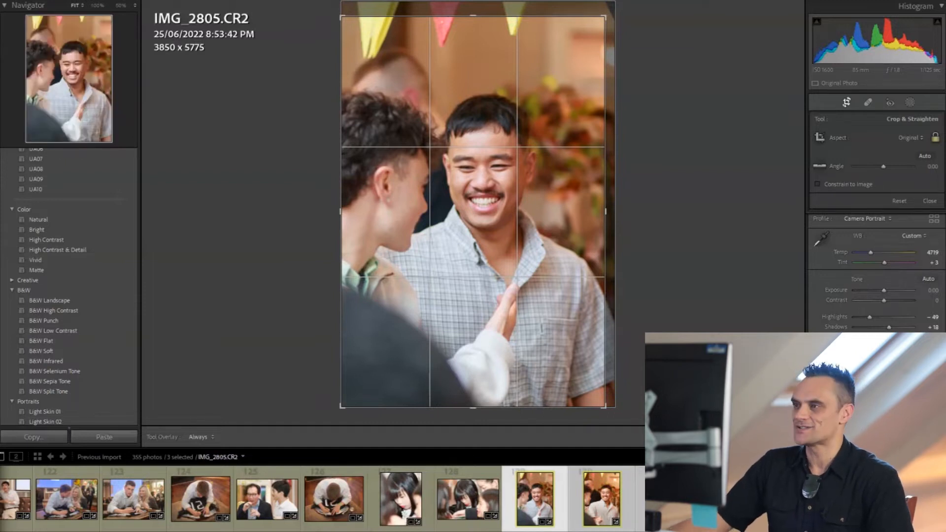
{"action": "left_click_drag", "start_coordinate": [945, 235], "coordinate": [479, 115]}
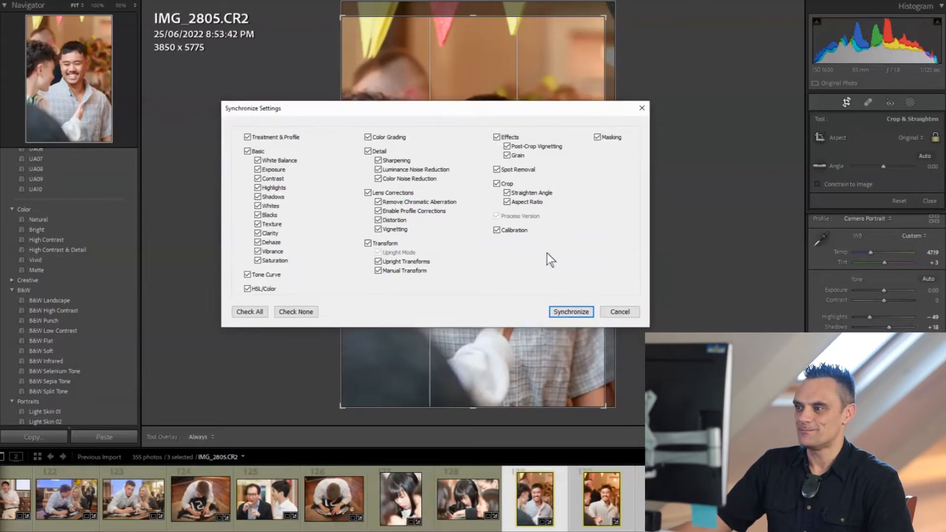
{"action": "left_click", "coordinate": [570, 312]}
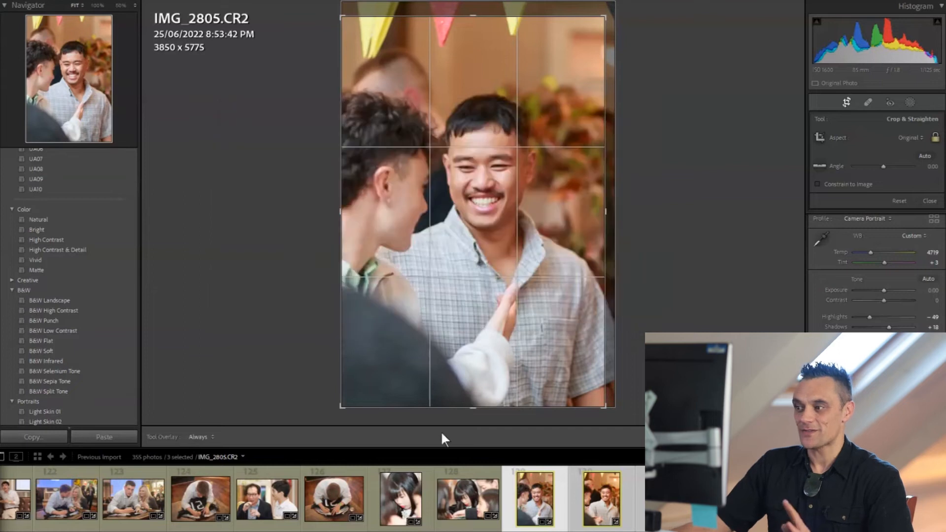
Step: Open IMG_2806 and reposition the photo inside its crop frame to centre the smiling man better
{"action": "left_click", "coordinate": [607, 501]}
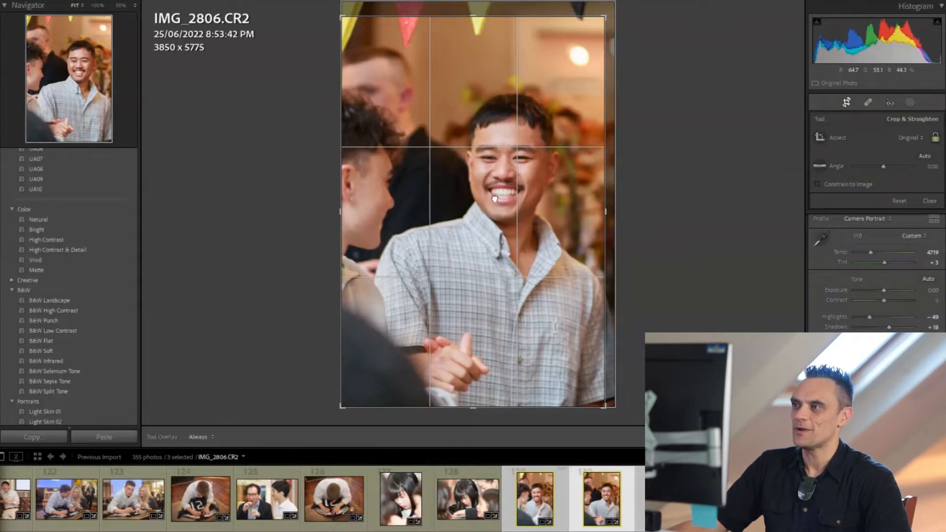
{"action": "left_click_drag", "start_coordinate": [498, 194], "coordinate": [481, 198]}
{"action": "left_click_drag", "start_coordinate": [473, 162], "coordinate": [463, 151]}
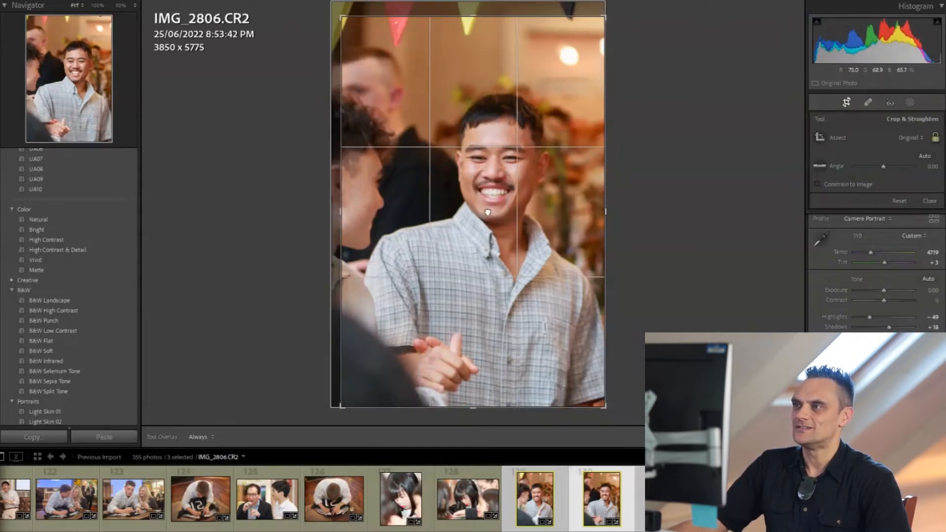
{"action": "left_click_drag", "start_coordinate": [486, 211], "coordinate": [490, 211]}
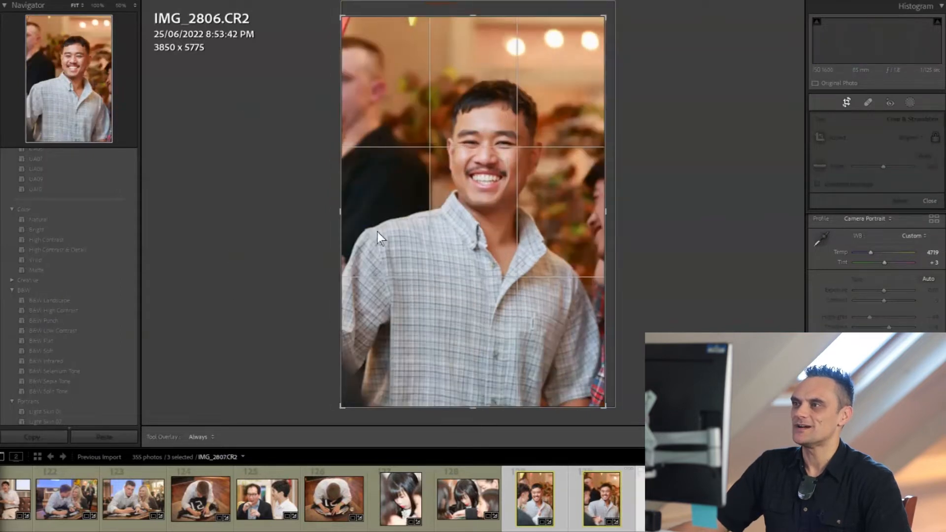
Step: Crop IMG_2807 to 3670 x 5506, straighten it with an angle of −1.33, and open EOS_7893
{"action": "left_click_drag", "start_coordinate": [340, 21], "coordinate": [350, 22]}
{"action": "left_click_drag", "start_coordinate": [654, 29], "coordinate": [658, 26]}
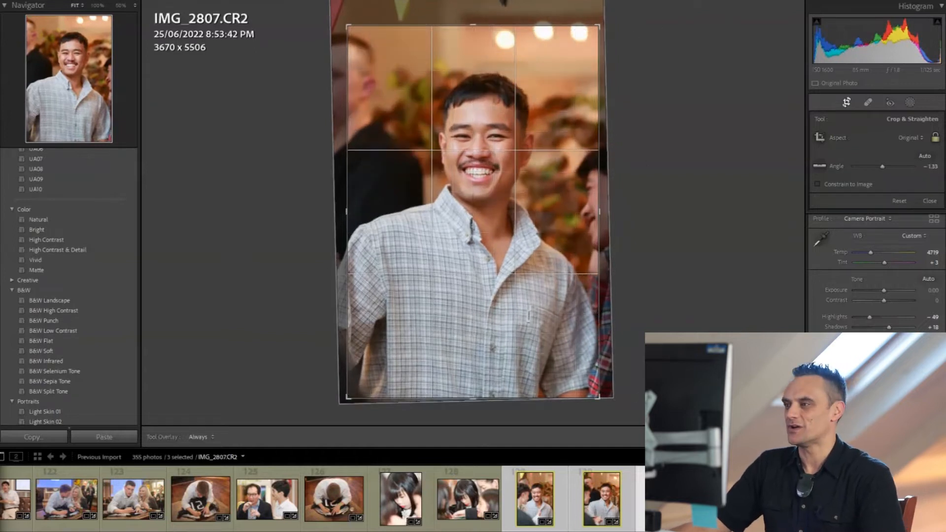
{"action": "left_click", "coordinate": [736, 499]}
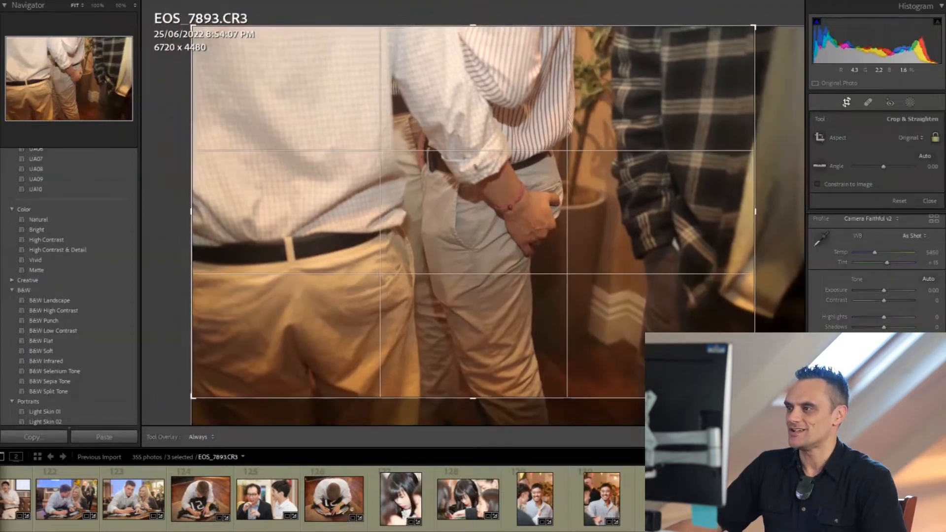
Step: Crop EOS_7893 to 6139 x 4092 and cool its white balance temperature slightly
{"action": "left_click_drag", "start_coordinate": [769, 409], "coordinate": [774, 400]}
{"action": "key", "text": "Return"}
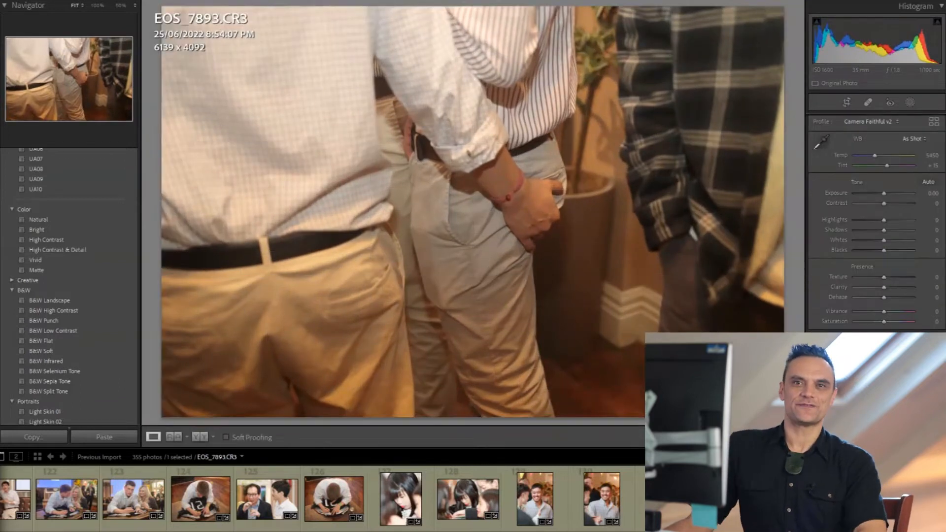
{"action": "left_click_drag", "start_coordinate": [877, 163], "coordinate": [874, 162]}
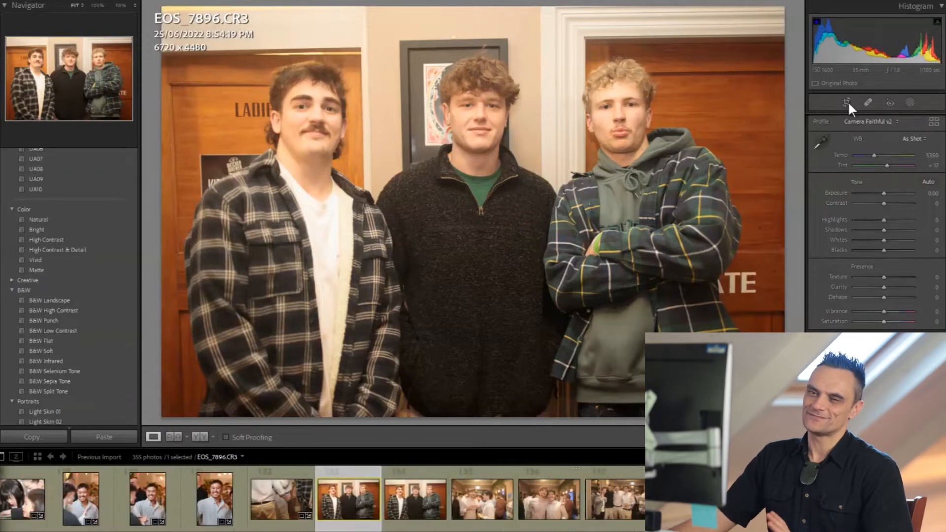
Step: Crop EOS_7896 closer around the three posing men to 6384 x 4256
{"action": "left_click", "coordinate": [847, 102]}
{"action": "left_click_drag", "start_coordinate": [161, 417], "coordinate": [175, 408]}
{"action": "left_click_drag", "start_coordinate": [394, 339], "coordinate": [409, 338]}
{"action": "left_click_drag", "start_coordinate": [175, 409], "coordinate": [181, 404]}
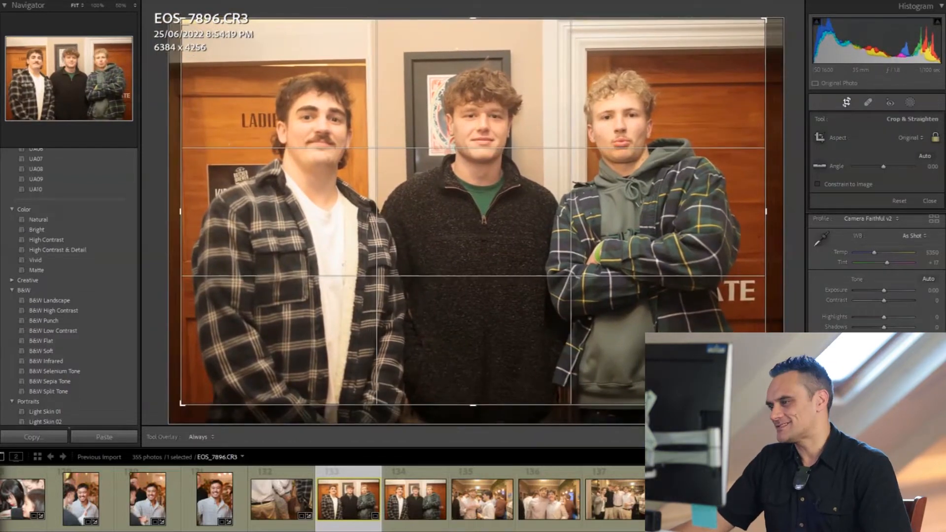
{"action": "key", "text": "Return"}
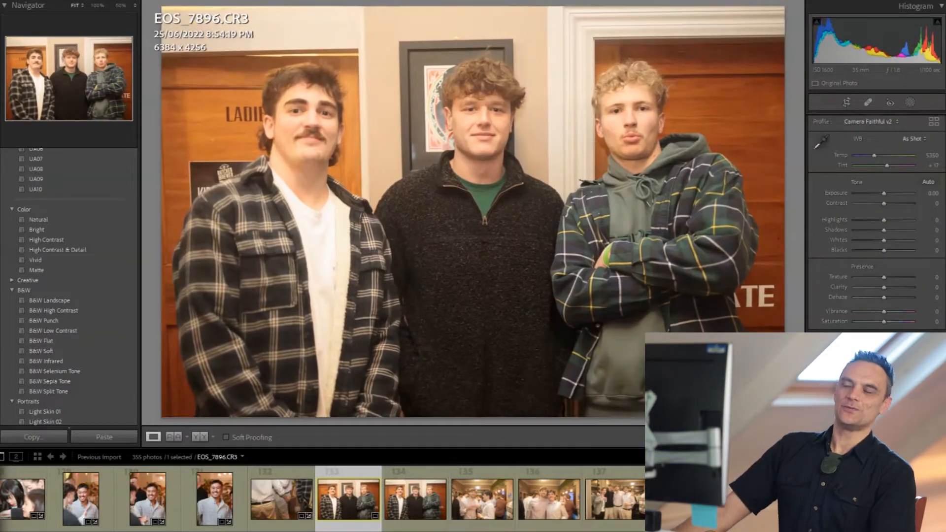
Step: Set EOS_7896 to contrast +14, highlights −63, shadows +32 and temperature 4982, and open EOS_7897
{"action": "left_click_drag", "start_coordinate": [897, 204], "coordinate": [865, 220]}
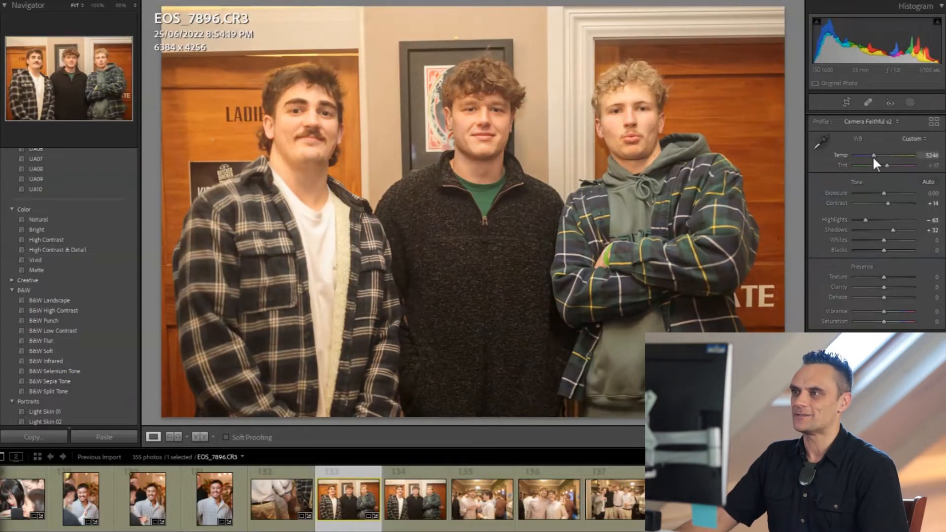
{"action": "key", "text": "Right"}
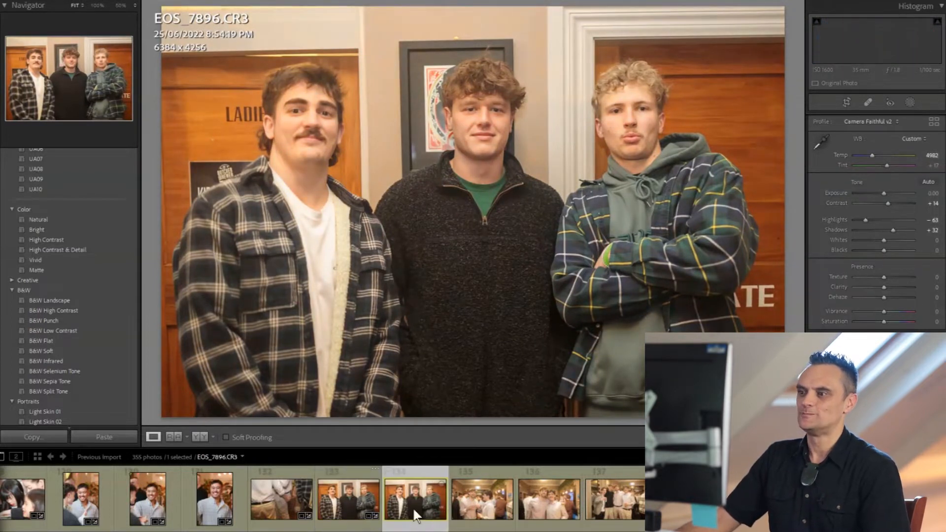
Step: Crop EOS_7897 to 6250 x 4167 and straighten it with an angle of 0.52
{"action": "left_click", "coordinate": [846, 103]}
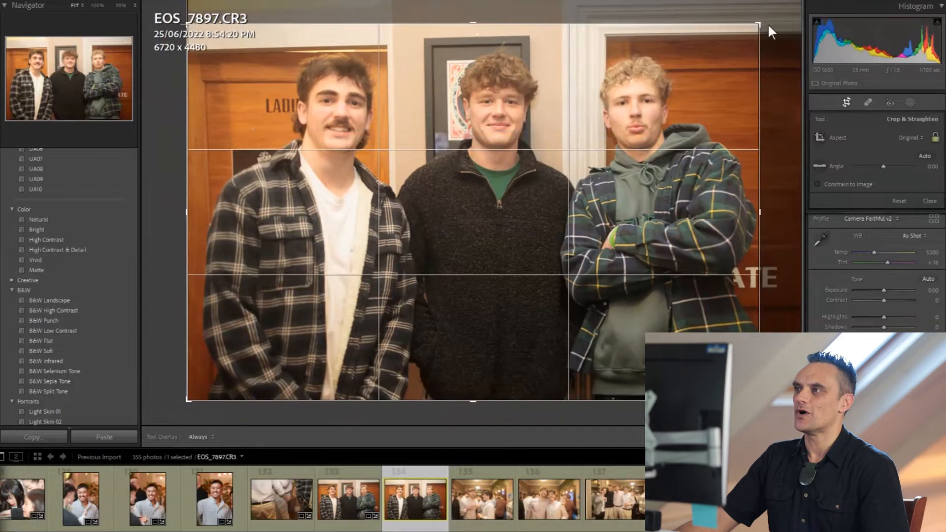
{"action": "left_click_drag", "start_coordinate": [771, 32], "coordinate": [785, 37]}
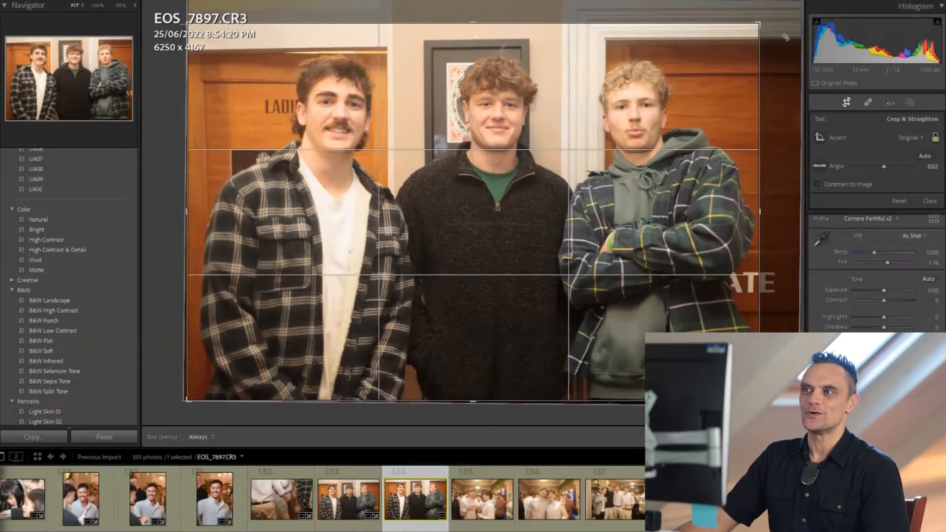
{"action": "left_click", "coordinate": [796, 266]}
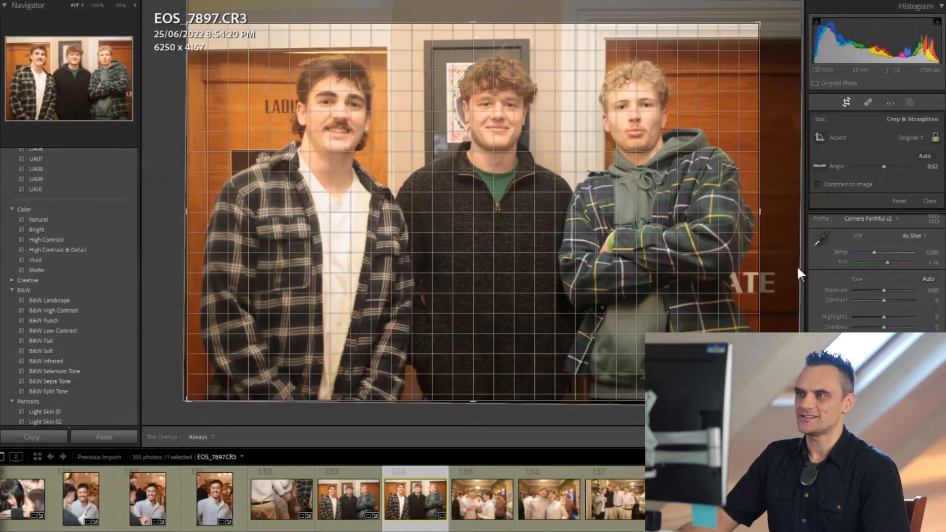
{"action": "left_click_drag", "start_coordinate": [661, 269], "coordinate": [654, 269]}
Step: Set EOS_7897 to contrast +23 and temperature 4807, and open EOS_7898
{"action": "left_click_drag", "start_coordinate": [879, 298], "coordinate": [890, 296]}
{"action": "left_click_drag", "start_coordinate": [874, 252], "coordinate": [871, 254]}
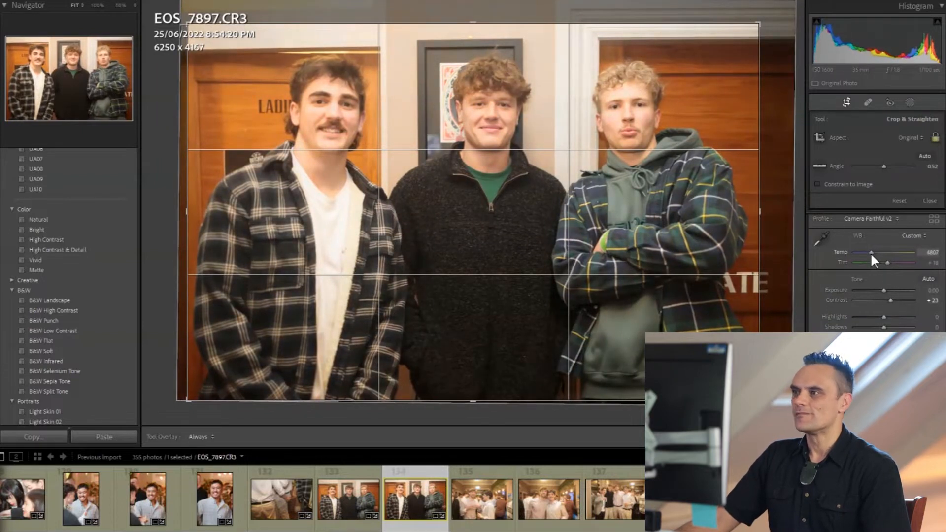
{"action": "key", "text": "Right"}
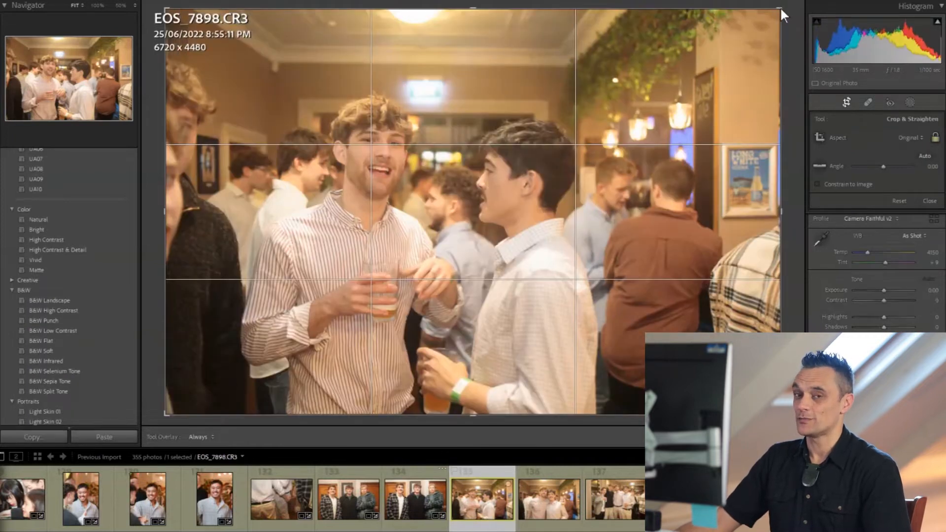
Step: Crop EOS_7898 to 5915 x 3943 around the two men and straighten it with an angle of −0.70
{"action": "left_click_drag", "start_coordinate": [775, 13], "coordinate": [762, 30]}
{"action": "left_click_drag", "start_coordinate": [771, 17], "coordinate": [772, 21]}
{"action": "left_click_drag", "start_coordinate": [524, 199], "coordinate": [505, 199]}
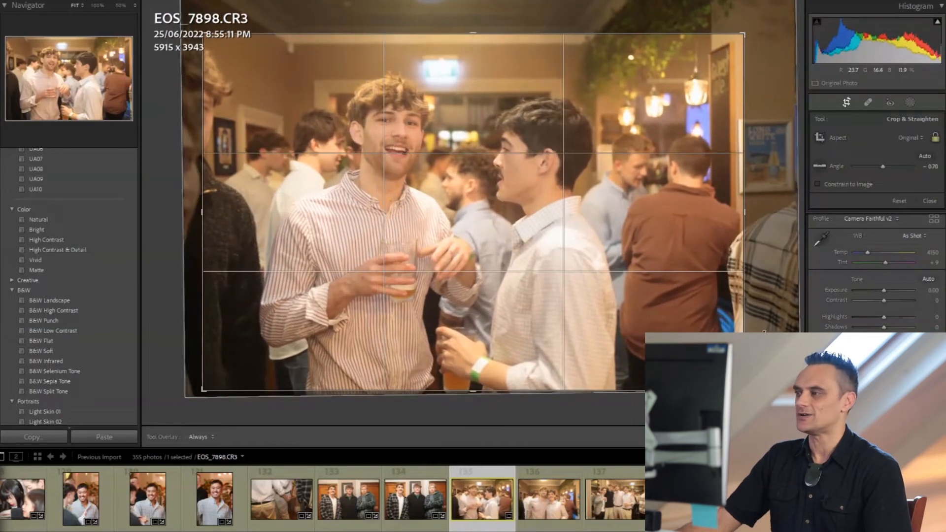
{"action": "key", "text": "Return"}
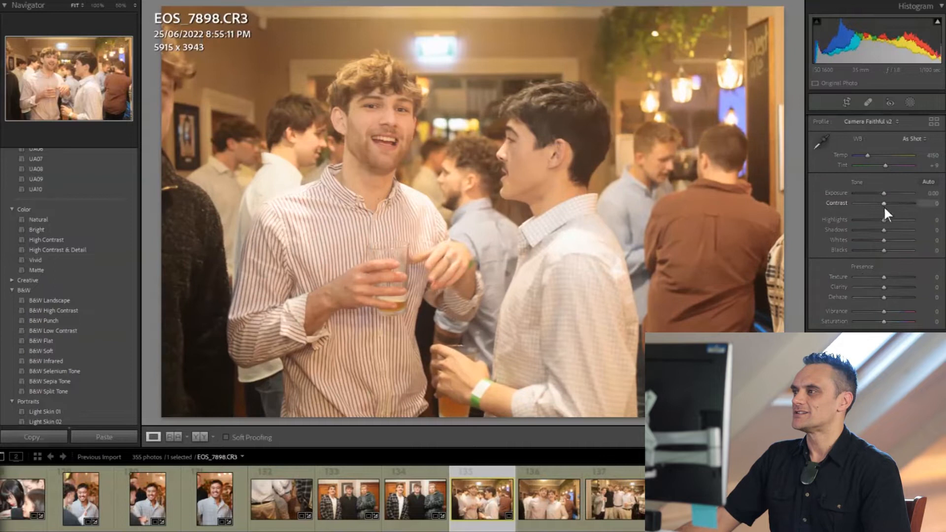
Step: Set EOS_7898's contrast to +30, highlights to −53 and white balance temperature to 3491
{"action": "left_click_drag", "start_coordinate": [890, 201], "coordinate": [870, 220]}
{"action": "left_click_drag", "start_coordinate": [867, 155], "coordinate": [864, 154]}
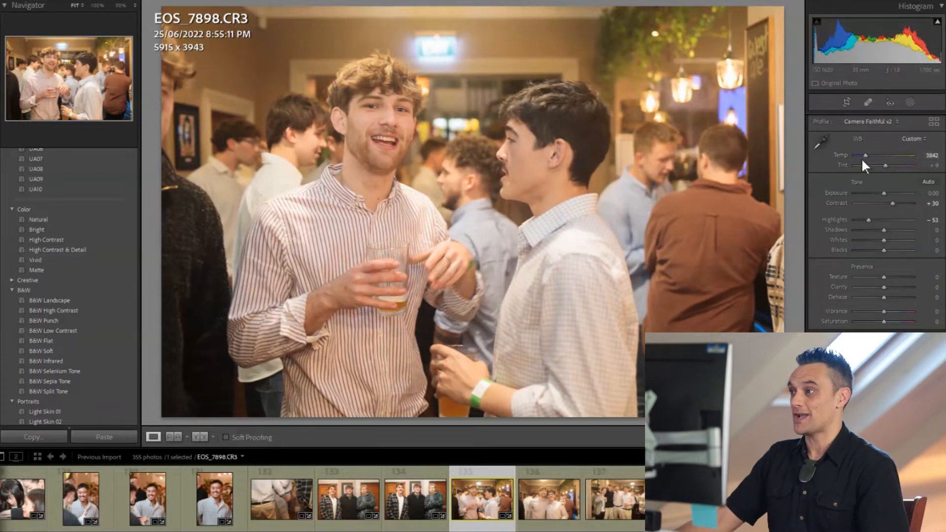
{"action": "left_click_drag", "start_coordinate": [862, 155], "coordinate": [862, 156]}
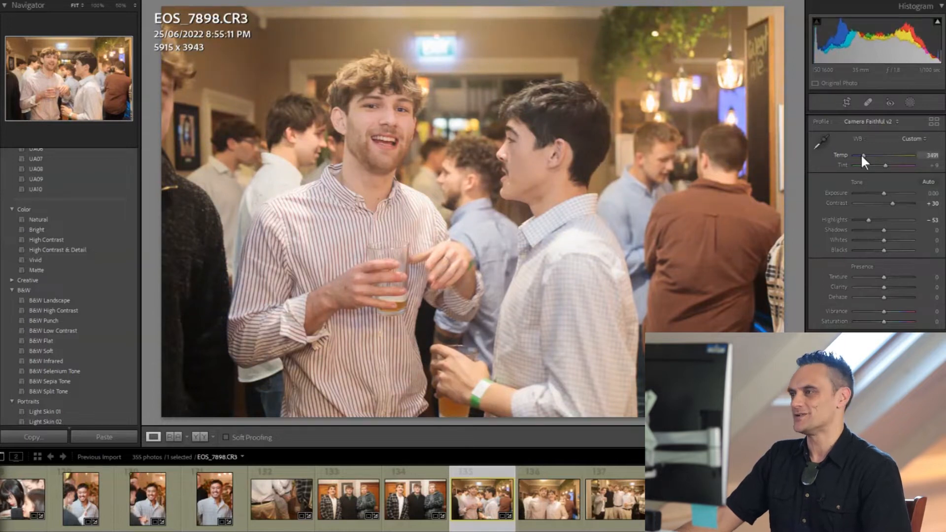
Step: Tighten the crop of EOS_7898 to 5680 x 3786 and open EOS_7899
{"action": "left_click", "coordinate": [845, 102]}
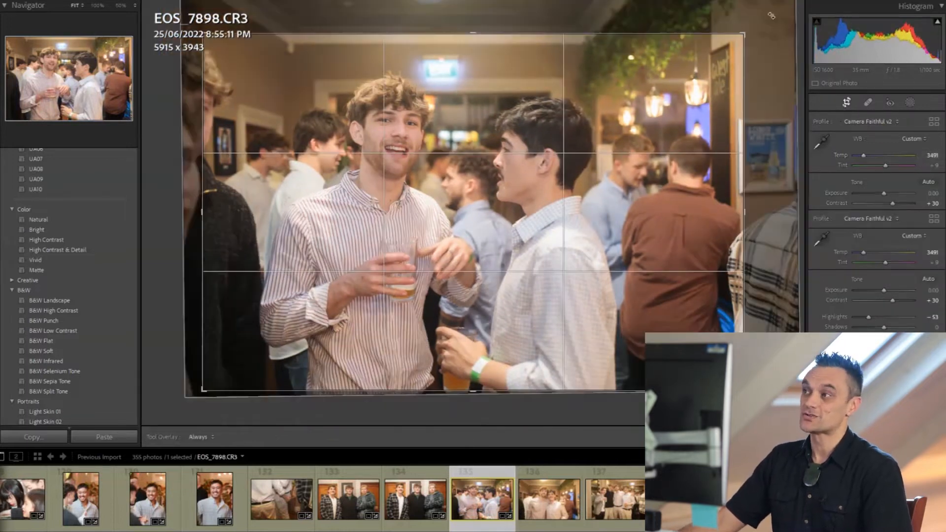
{"action": "left_click_drag", "start_coordinate": [740, 34], "coordinate": [732, 41]}
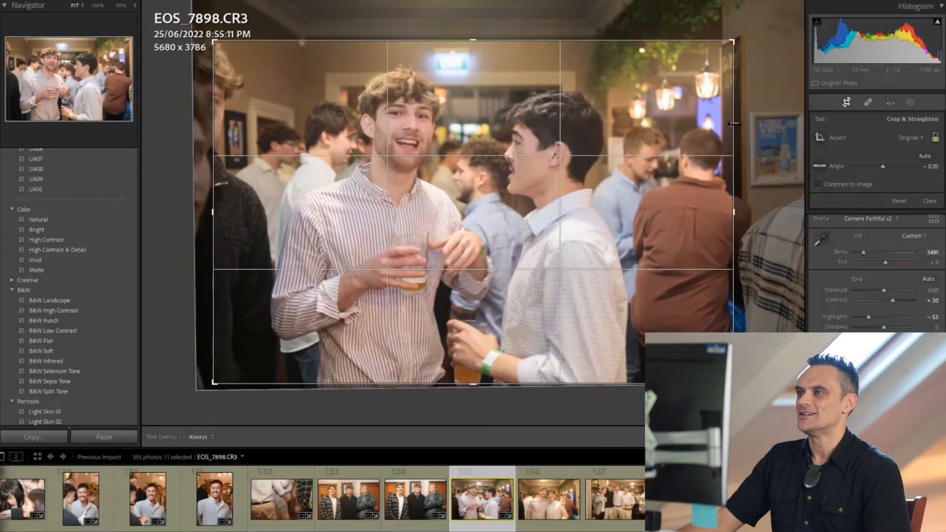
{"action": "key", "text": "Return"}
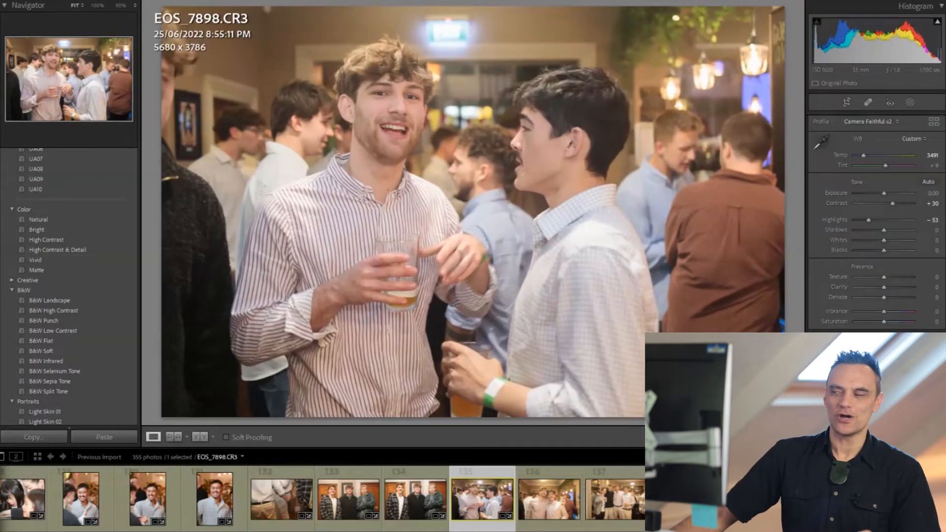
{"action": "key", "text": "Right"}
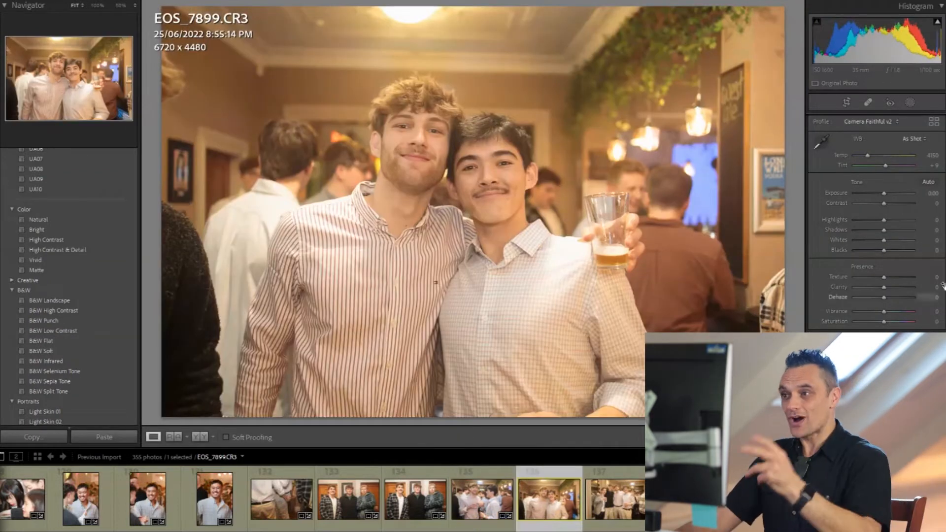
Step: Set EOS_7899's temperature to 3667 and crop it to 6161 x 4107 with an angle of −0.70
{"action": "left_click", "coordinate": [864, 155]}
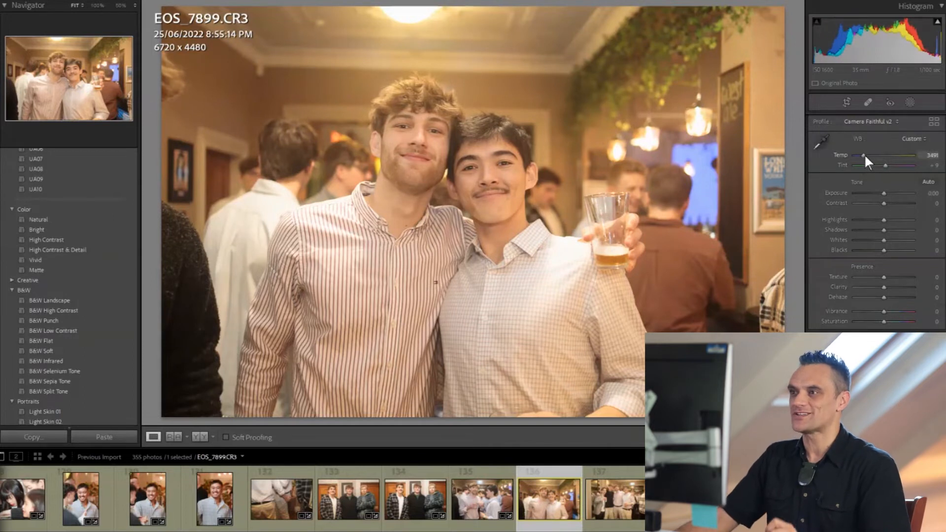
{"action": "left_click_drag", "start_coordinate": [864, 155], "coordinate": [866, 154]}
{"action": "left_click", "coordinate": [846, 102]}
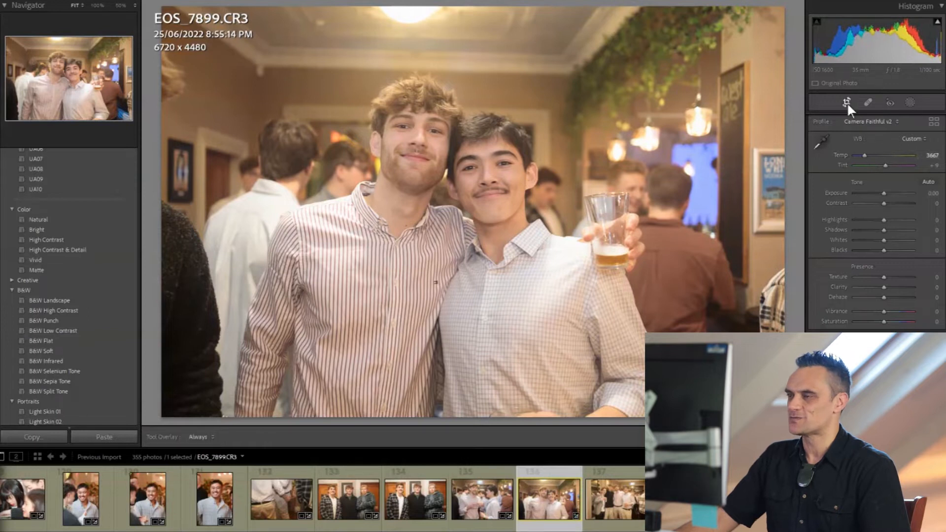
{"action": "left_click_drag", "start_coordinate": [784, 8], "coordinate": [766, 19]}
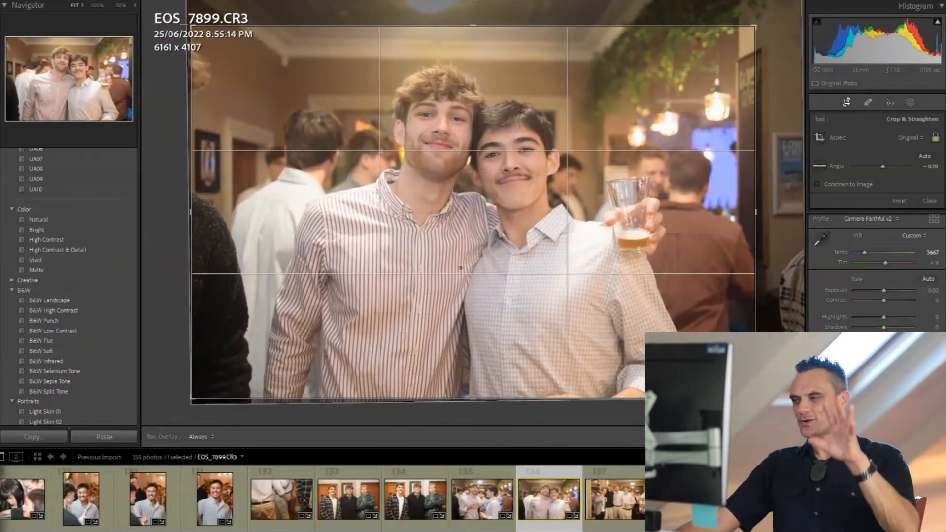
{"action": "key", "text": "Return"}
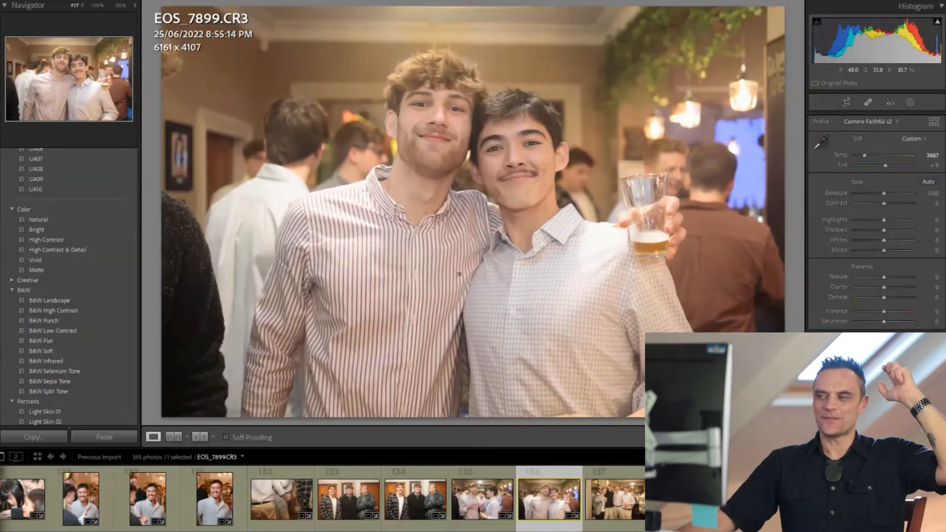
Step: Tighten the crop of EOS_7899 to 5982 x 3988 around the two men
{"action": "left_click", "coordinate": [843, 102]}
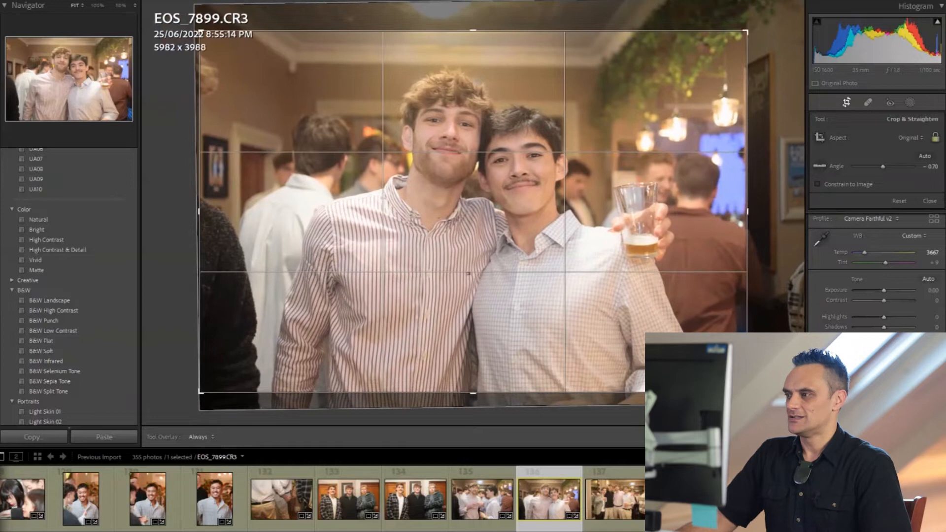
{"action": "key", "text": "Return"}
{"action": "left_click", "coordinate": [624, 509]}
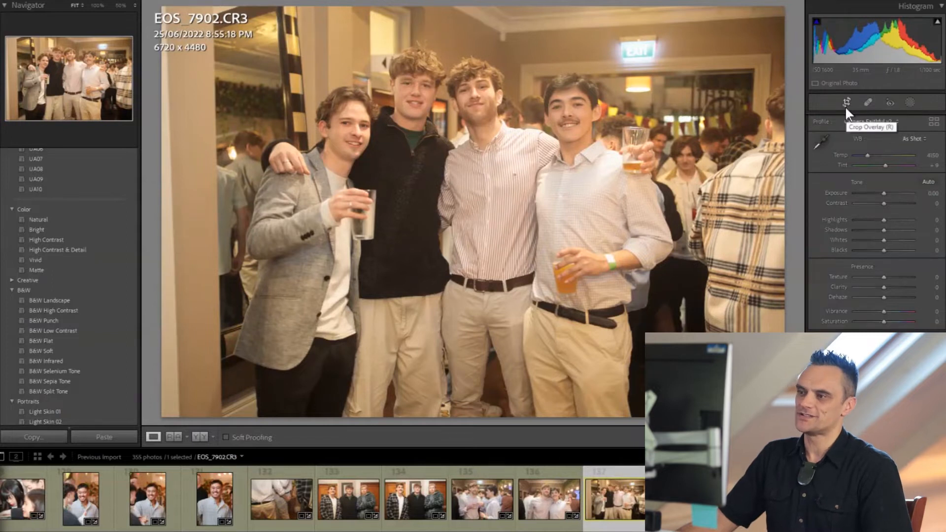
{"action": "key", "text": "Left"}
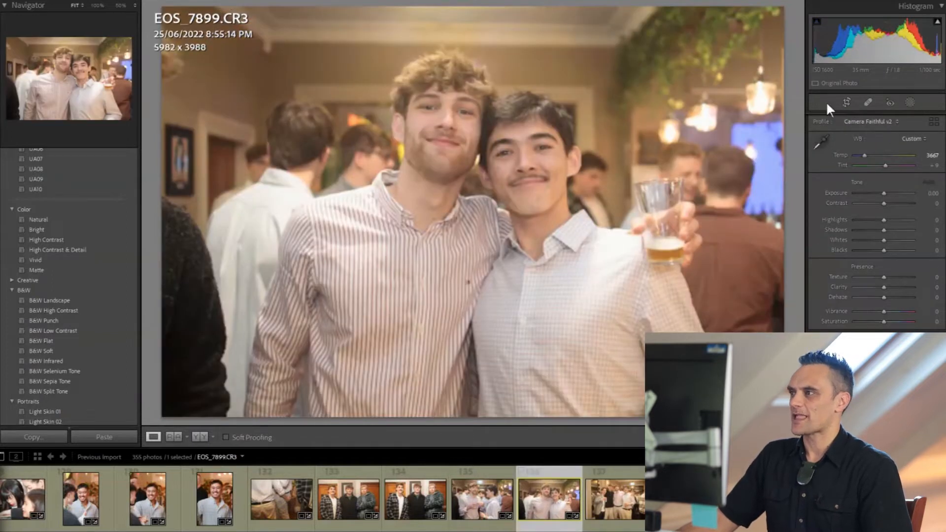
Step: Change EOS_7899's crop to an 8.5 x 11 aspect at 4971 x 3841 and straighten it with an angle of −1.55
{"action": "left_click", "coordinate": [846, 103]}
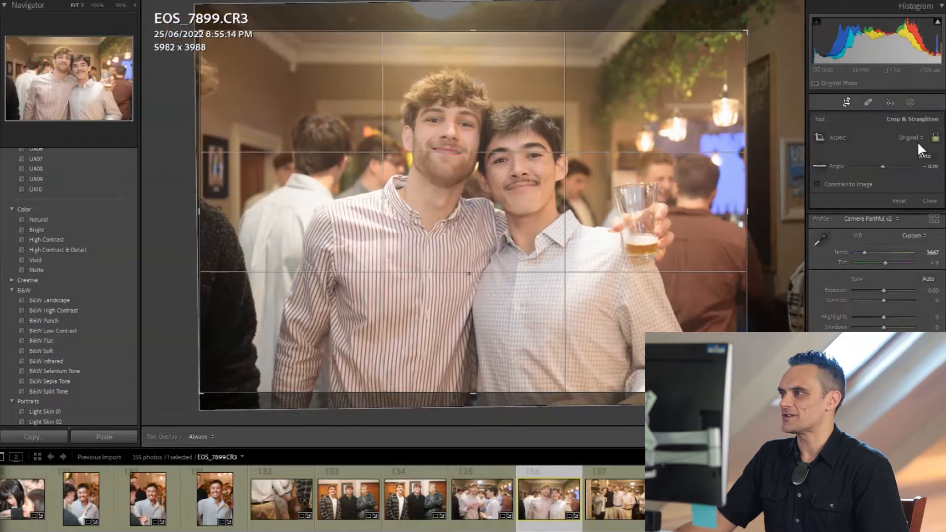
{"action": "left_click", "coordinate": [914, 138]}
{"action": "left_click", "coordinate": [838, 208]}
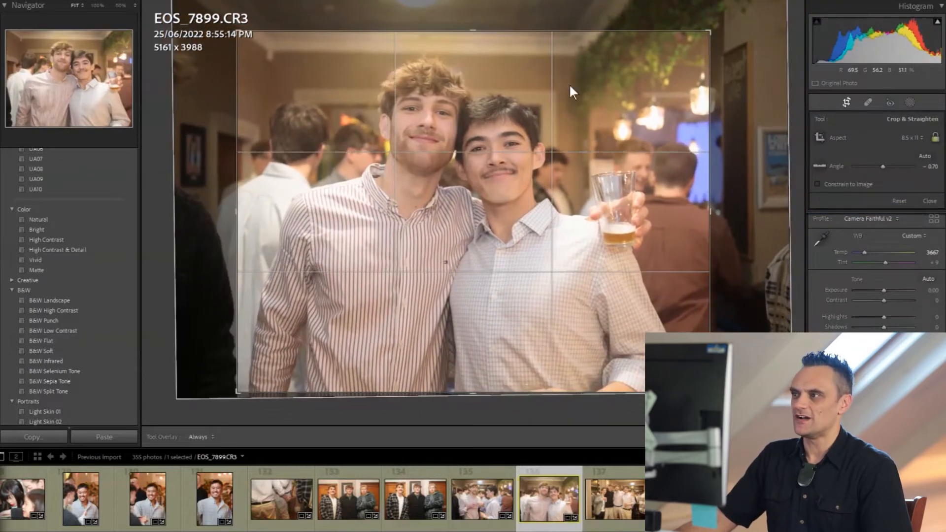
{"action": "left_click_drag", "start_coordinate": [710, 32], "coordinate": [701, 38]}
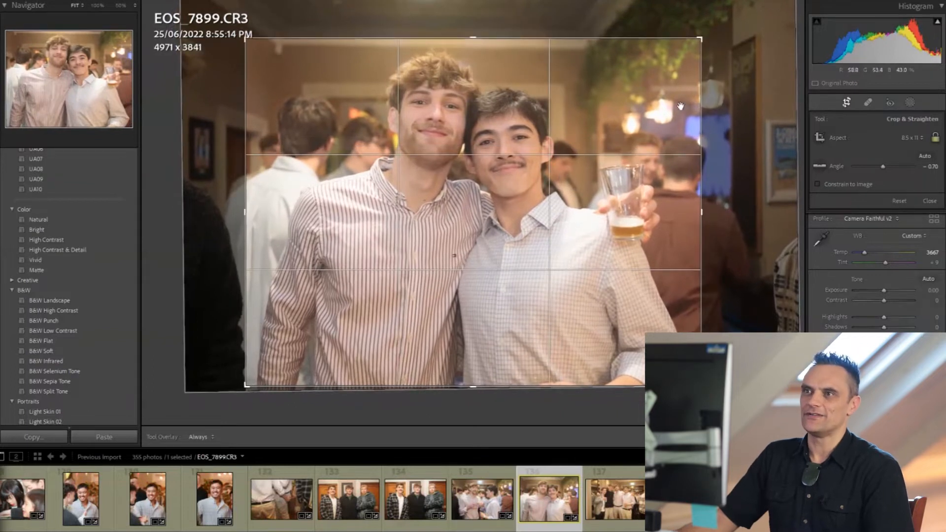
{"action": "left_click_drag", "start_coordinate": [743, 77], "coordinate": [746, 72]}
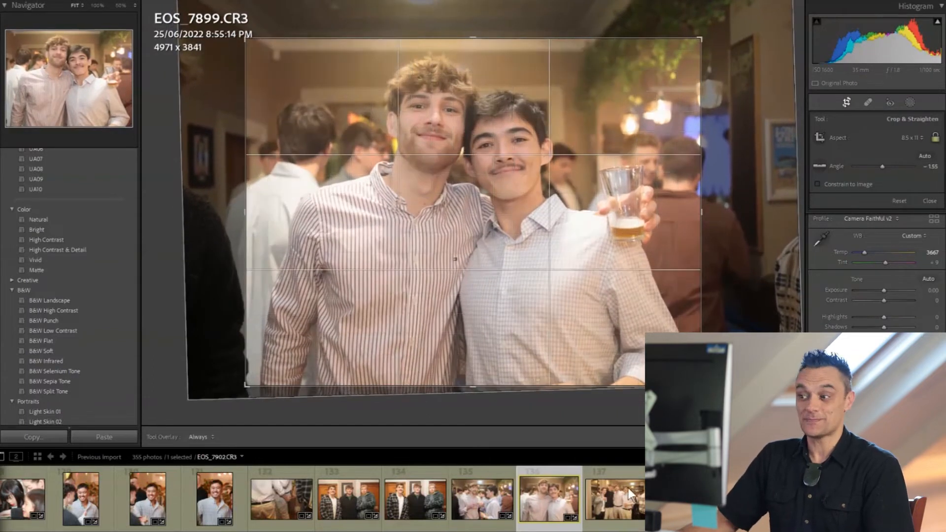
Step: Compare EOS_7899 with EOS_7902 and tighten EOS_7899's crop to 4870 x 3763
{"action": "left_click", "coordinate": [629, 488]}
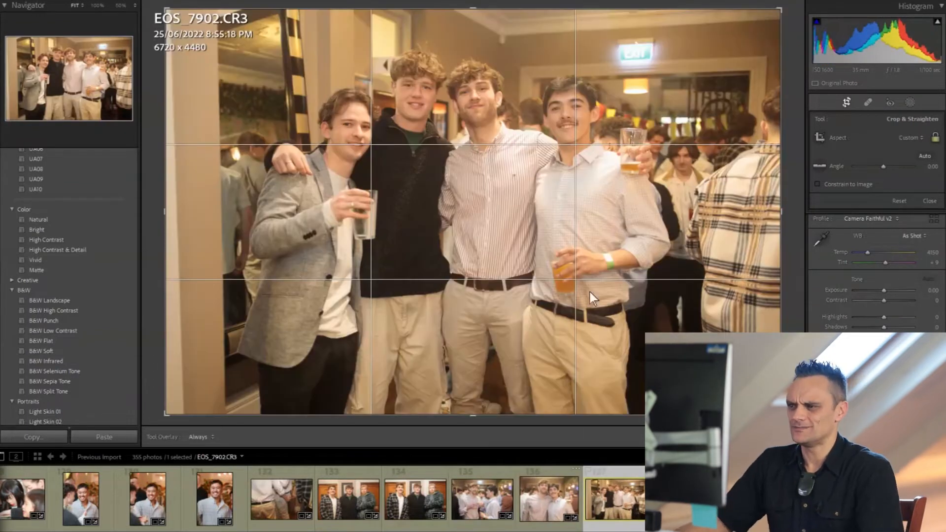
{"action": "left_click", "coordinate": [533, 516]}
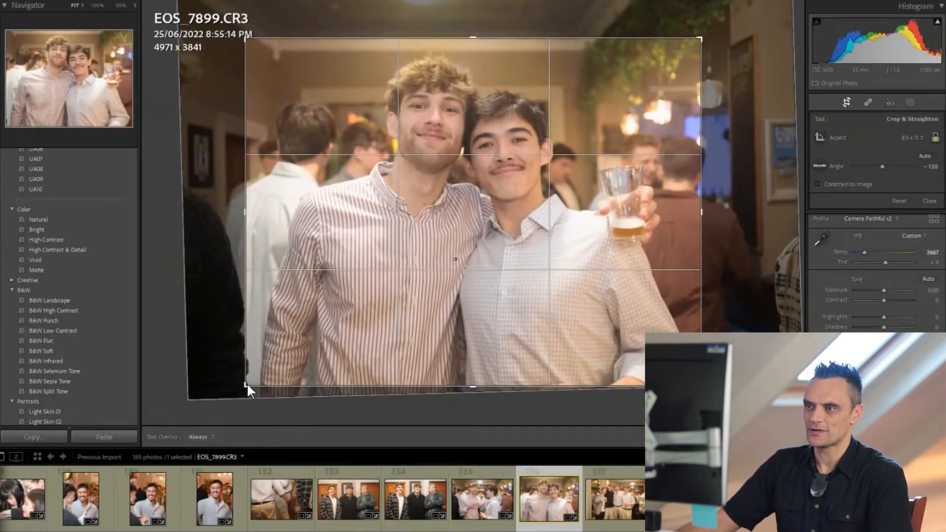
{"action": "left_click_drag", "start_coordinate": [247, 383], "coordinate": [251, 383]}
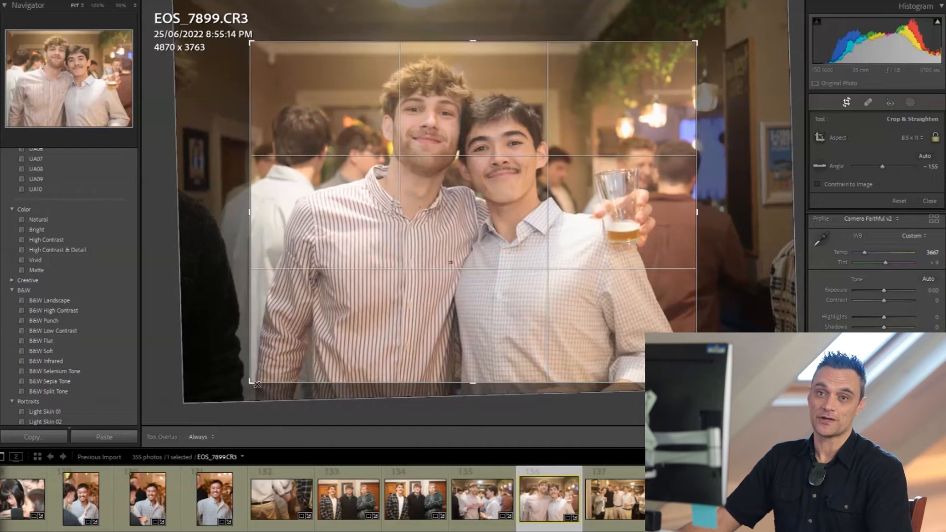
Step: Open EOS_7902 and set its white balance temperature to 3667
{"action": "left_click", "coordinate": [602, 503]}
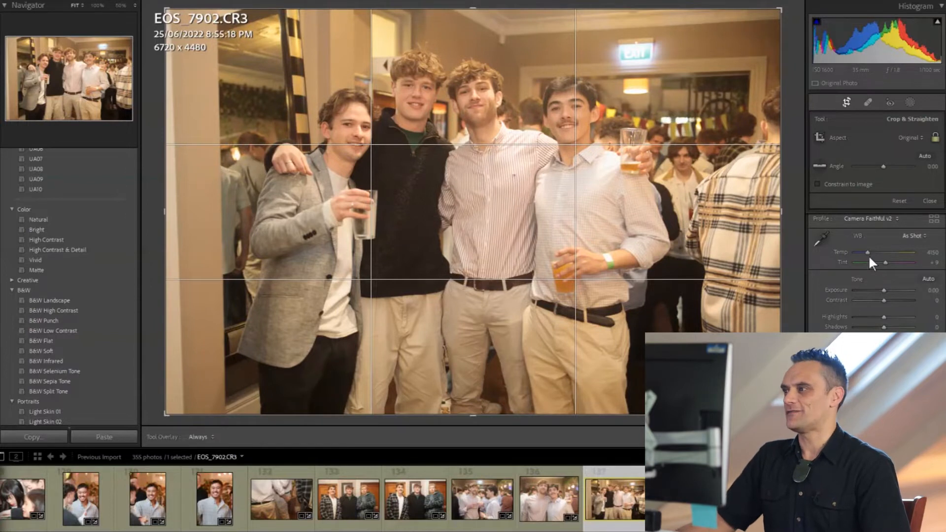
{"action": "left_click_drag", "start_coordinate": [869, 252], "coordinate": [868, 252]}
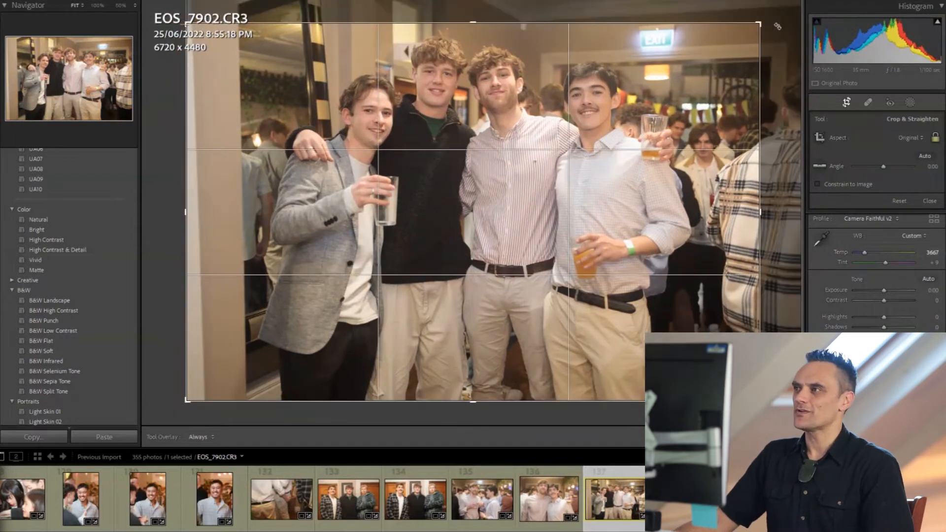
Step: Crop EOS_7902 to a 4 x 3 aspect at 5571 x 4178 around the four men, with an angle of −0.02
{"action": "mouse_move", "coordinate": [785, 18]}
{"action": "left_mouse_down"}
{"action": "mouse_move", "coordinate": [788, 30]}
{"action": "mouse_move", "coordinate": [784, 22]}
{"action": "left_mouse_up"}
{"action": "left_click_drag", "start_coordinate": [599, 169], "coordinate": [575, 165]}
{"action": "left_click", "coordinate": [907, 137]}
{"action": "left_click", "coordinate": [813, 249]}
{"action": "left_click_drag", "start_coordinate": [466, 144], "coordinate": [484, 145]}
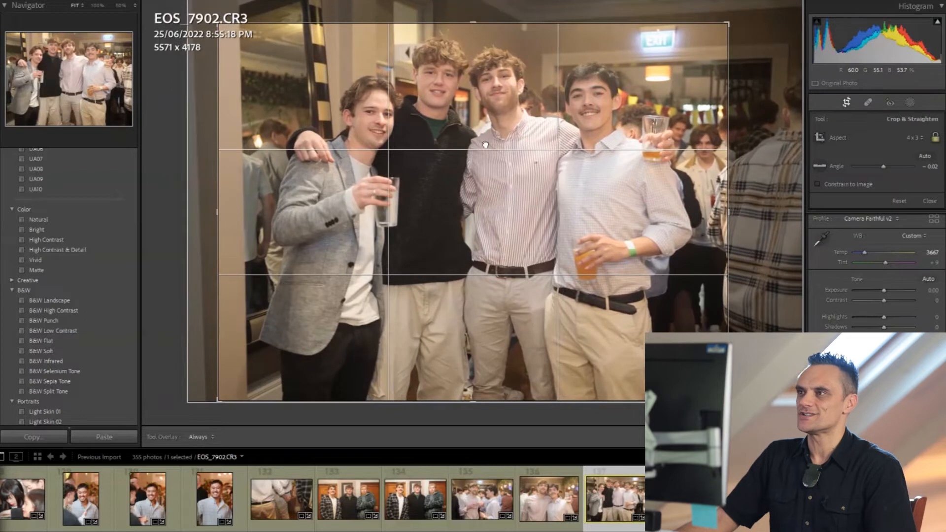
{"action": "key", "text": "Return"}
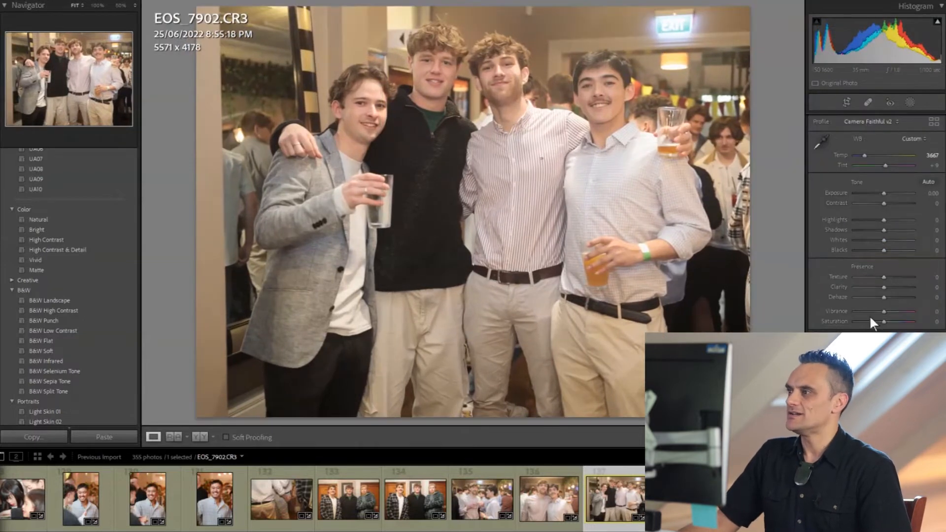
Step: Set EOS_7902's dehaze to +32, contrast to +19 and white balance temperature to 3930
{"action": "left_click_drag", "start_coordinate": [882, 298], "coordinate": [891, 298]}
{"action": "left_click_drag", "start_coordinate": [884, 203], "coordinate": [887, 203]}
{"action": "left_click_drag", "start_coordinate": [863, 156], "coordinate": [860, 156]}
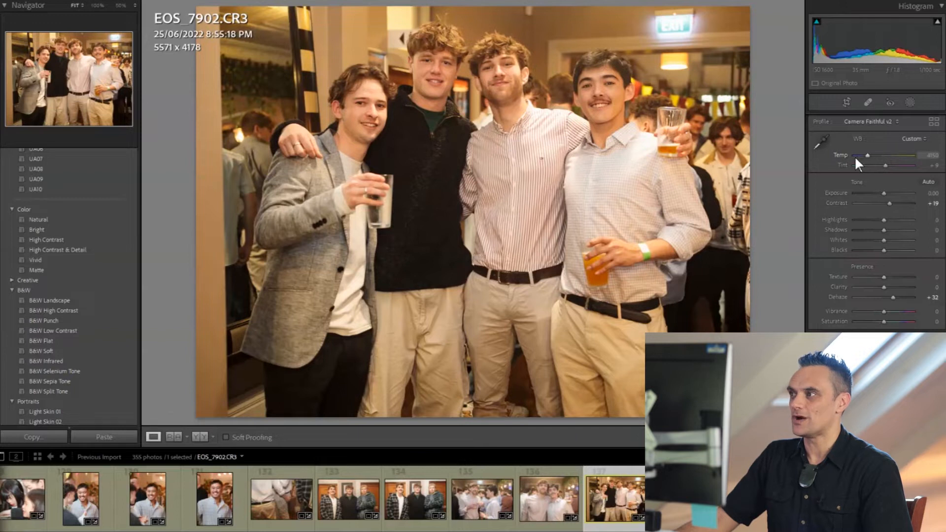
{"action": "left_click_drag", "start_coordinate": [867, 153], "coordinate": [865, 153]}
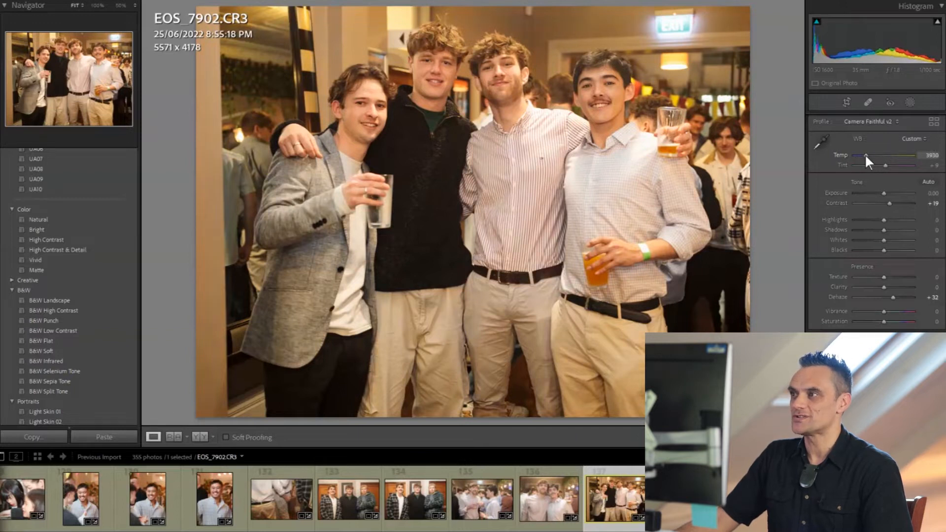
Step: Neutralise EOS_7902's white balance by sampling the white T-shirt of the man in the grey jacket
{"action": "key", "text": "w"}
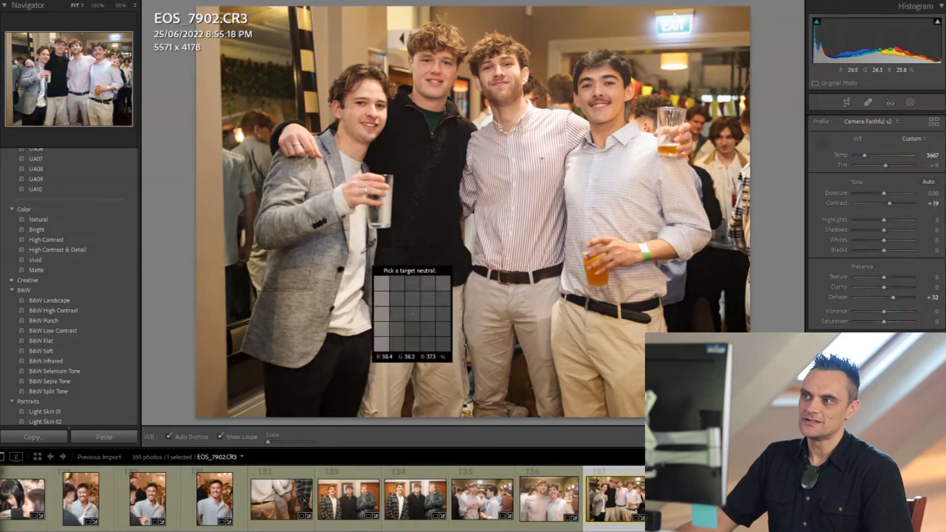
{"action": "left_click", "coordinate": [359, 242]}
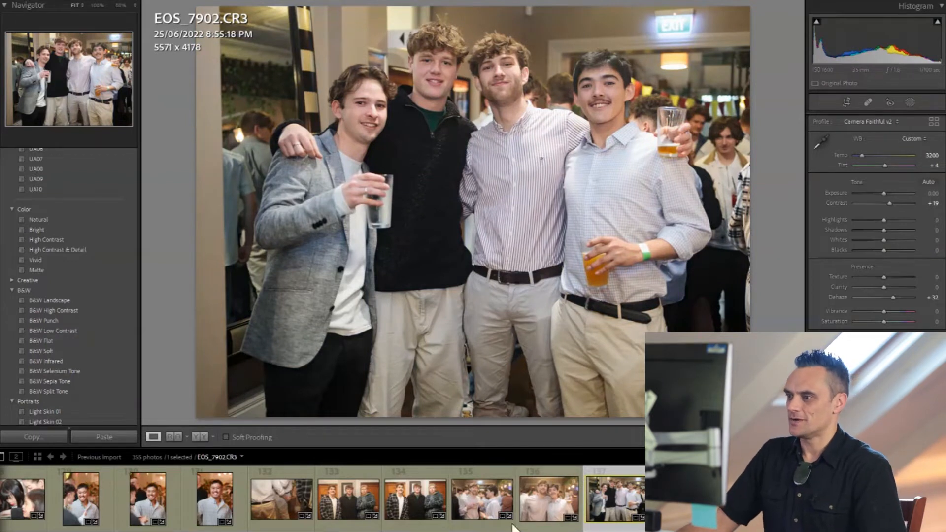
Step: Open IMG_2818 and crop it to 5491 x 3660 around the hugging pair, with an angle of −1.00
{"action": "key", "text": "Right"}
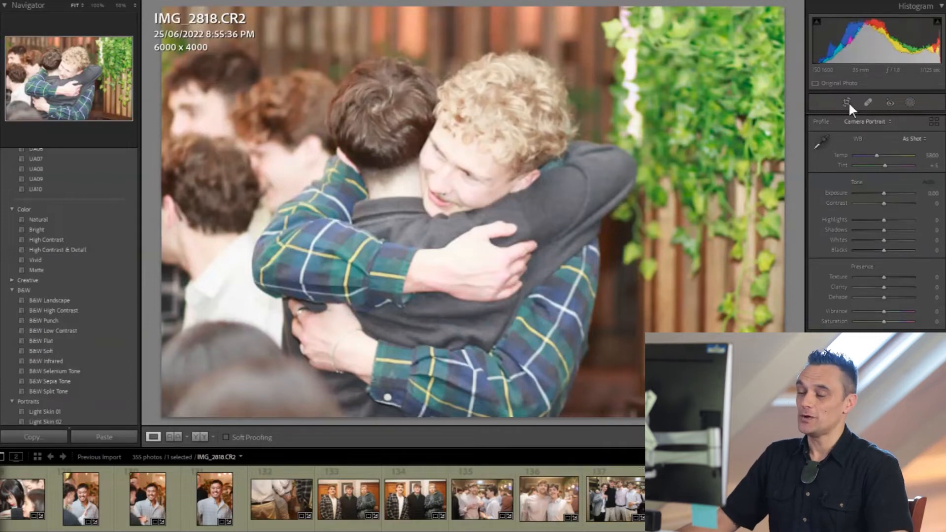
{"action": "left_click", "coordinate": [844, 101]}
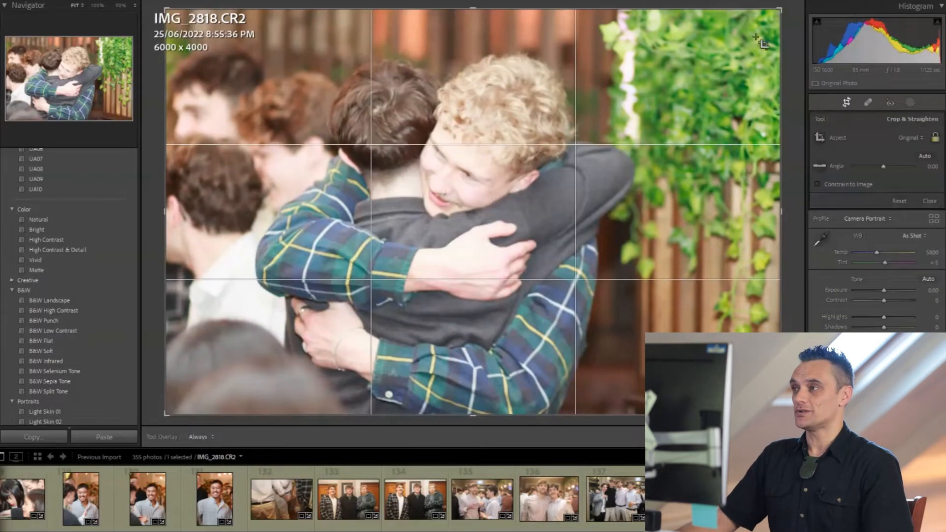
{"action": "mouse_move", "coordinate": [782, 10]}
{"action": "left_mouse_down"}
{"action": "mouse_move", "coordinate": [776, 22]}
{"action": "mouse_move", "coordinate": [786, 8]}
{"action": "left_mouse_up"}
{"action": "left_click_drag", "start_coordinate": [530, 170], "coordinate": [515, 184]}
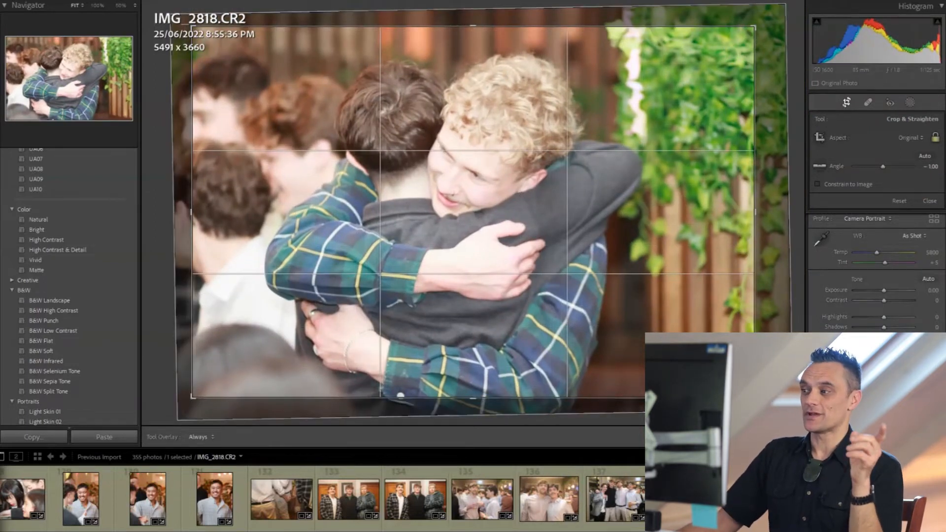
{"action": "key", "text": "Return"}
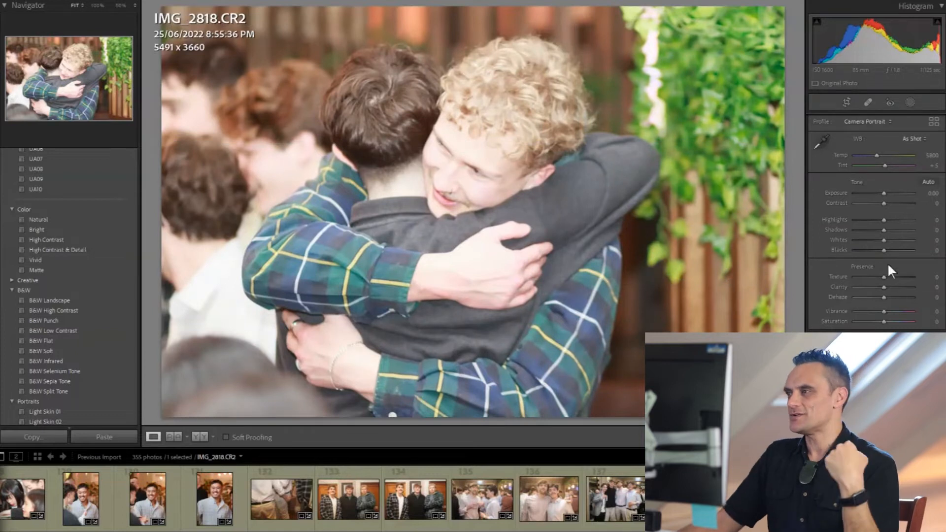
Step: Set IMG_2818's exposure to −0.79, highlights to −40 and shadows to +14, and straighten its crop to an angle of −1.81
{"action": "left_click_drag", "start_coordinate": [882, 192], "coordinate": [878, 193]}
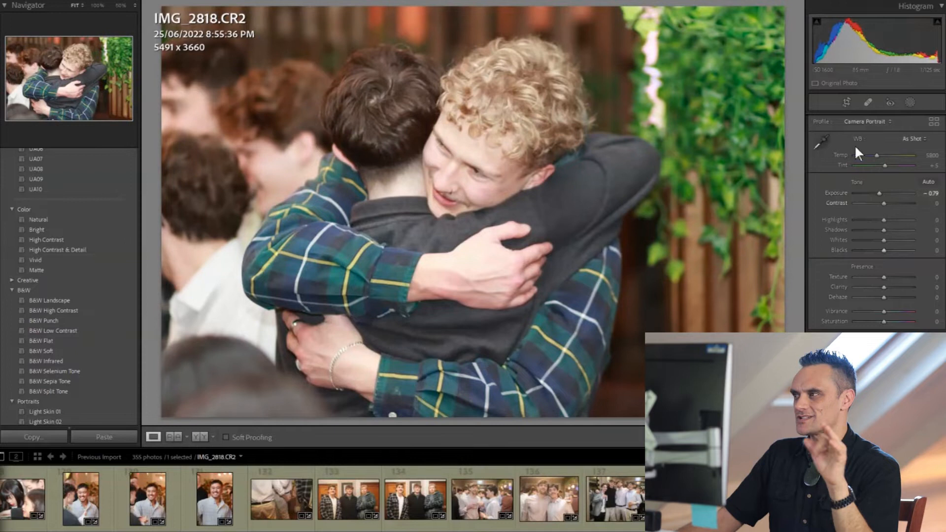
{"action": "left_click", "coordinate": [847, 102]}
{"action": "left_click_drag", "start_coordinate": [787, 283], "coordinate": [789, 294]}
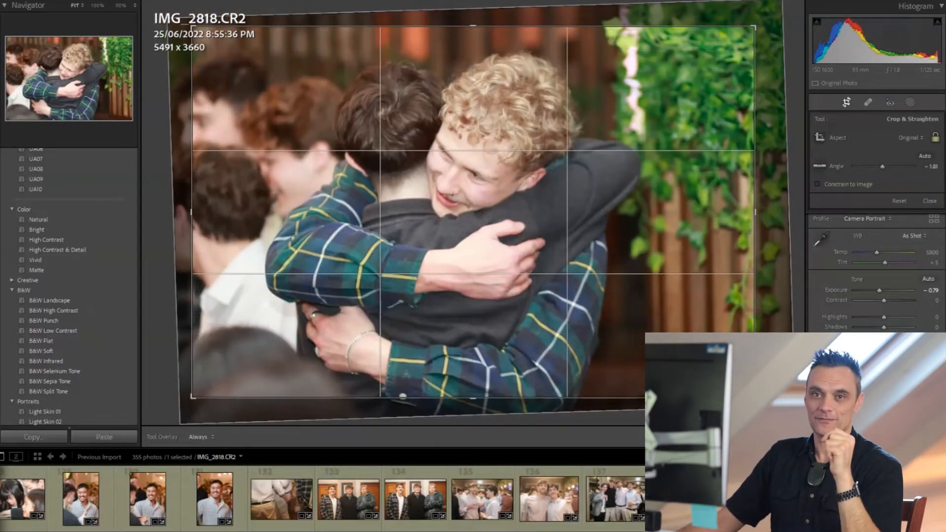
{"action": "key", "text": "Return"}
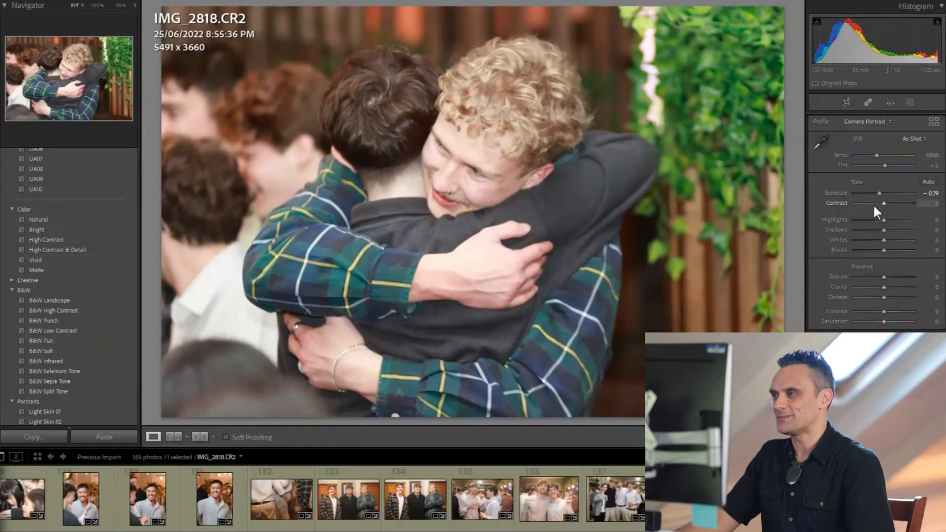
{"action": "mouse_move", "coordinate": [883, 220]}
{"action": "left_mouse_down"}
{"action": "mouse_move", "coordinate": [871, 220]}
{"action": "mouse_move", "coordinate": [895, 230]}
{"action": "mouse_move", "coordinate": [887, 229]}
{"action": "left_mouse_up"}
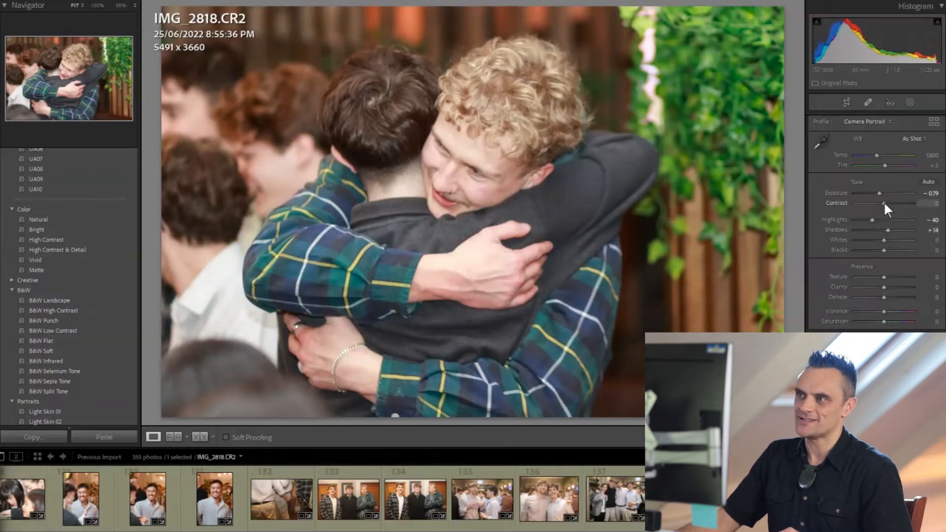
Step: Open IMG_2820 and crop it to 5386 x 3591 around the seated man and nearby guests, with an angle of −0.81
{"action": "key", "text": "Right"}
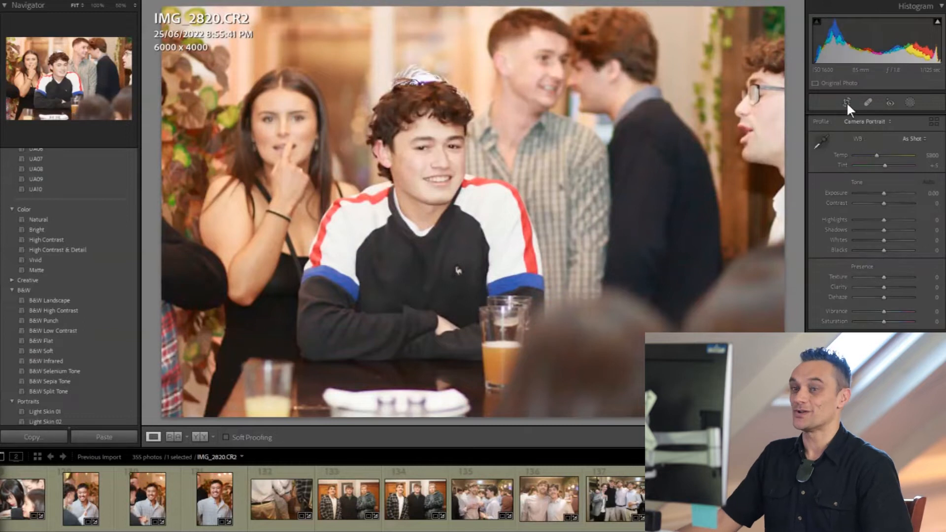
{"action": "left_click", "coordinate": [847, 102]}
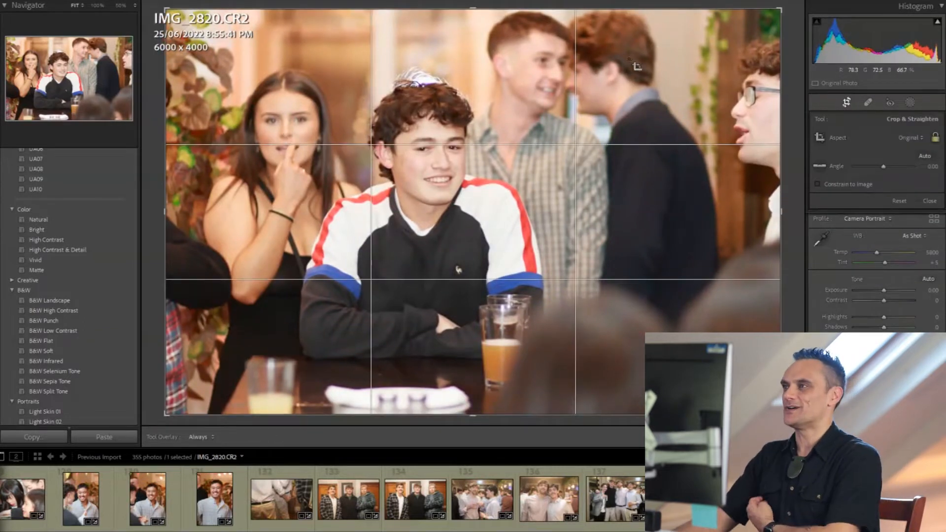
{"action": "left_click_drag", "start_coordinate": [780, 10], "coordinate": [750, 36]}
{"action": "left_click_drag", "start_coordinate": [622, 127], "coordinate": [627, 145]}
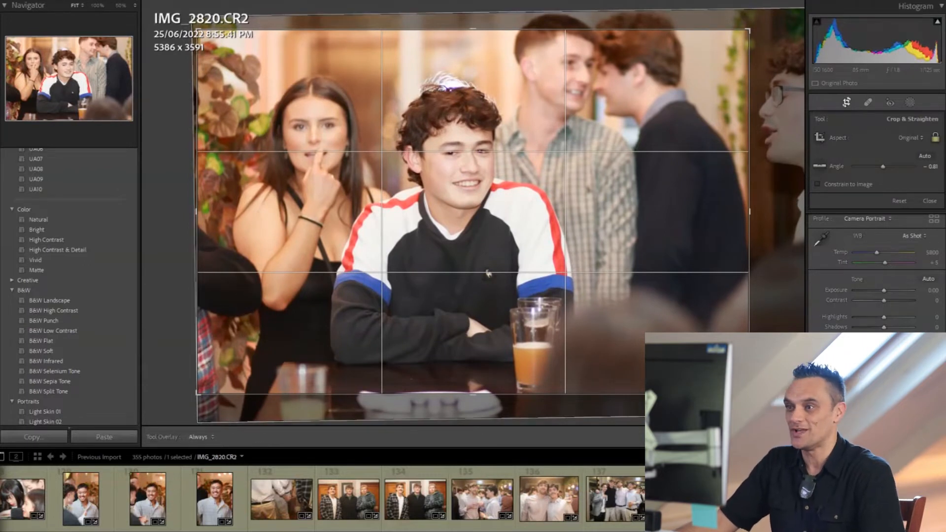
{"action": "key", "text": "Return"}
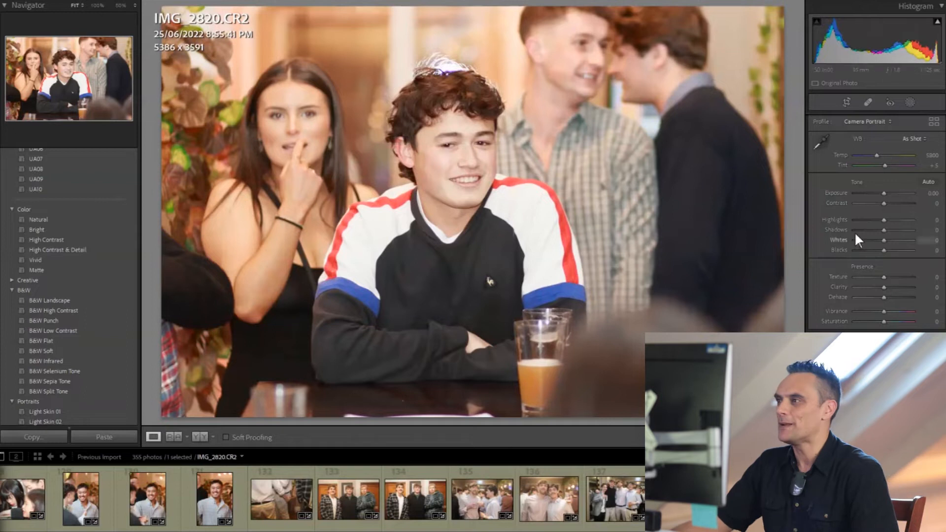
Step: Set IMG_2820's highlights to −37 and white balance temperature to 5509
{"action": "left_click_drag", "start_coordinate": [883, 220], "coordinate": [873, 220]}
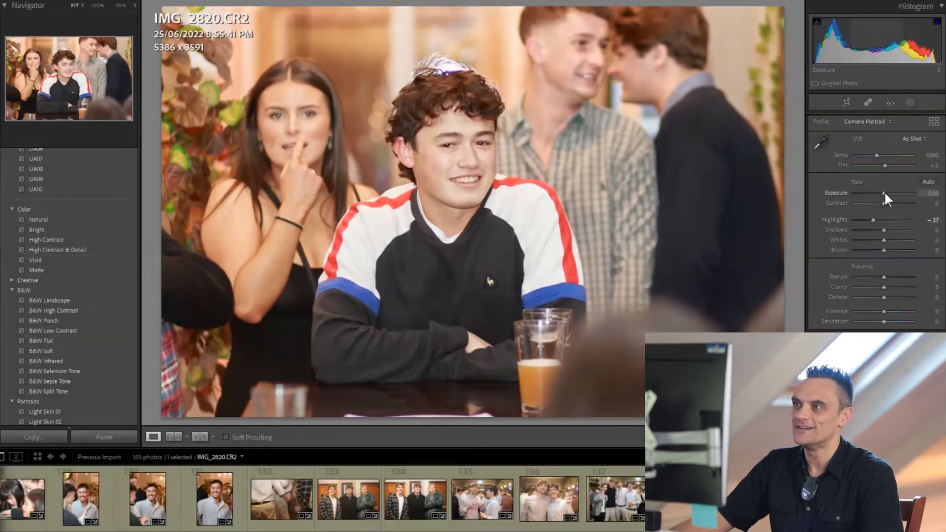
{"action": "left_click_drag", "start_coordinate": [879, 155], "coordinate": [877, 156]}
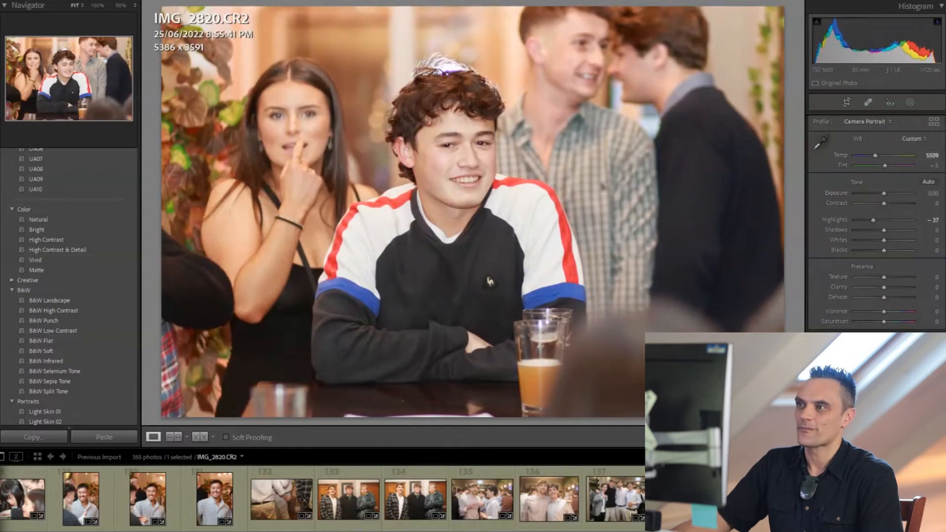
Step: Open IMG_2821 and crop it to a portrait 4 x 3 aspect at 3000 x 4000 around the two men
{"action": "key", "text": "Right"}
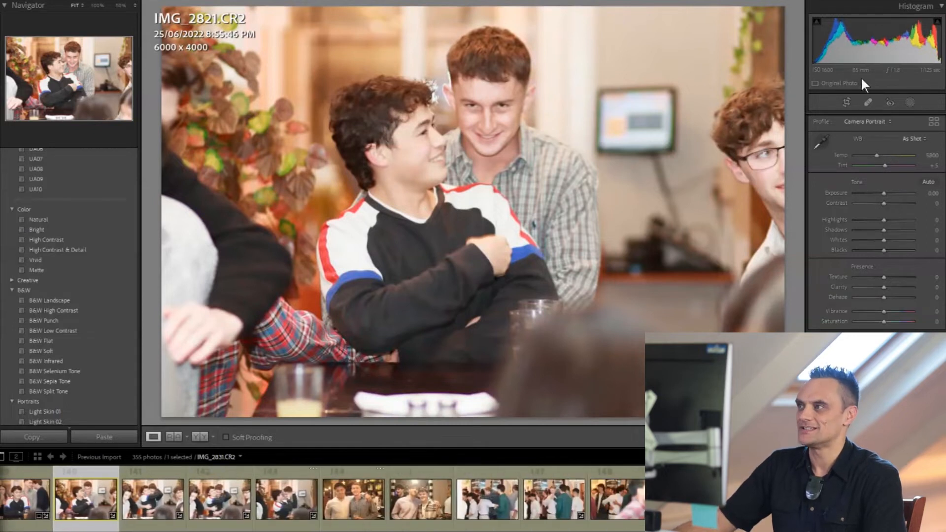
{"action": "left_click", "coordinate": [847, 103]}
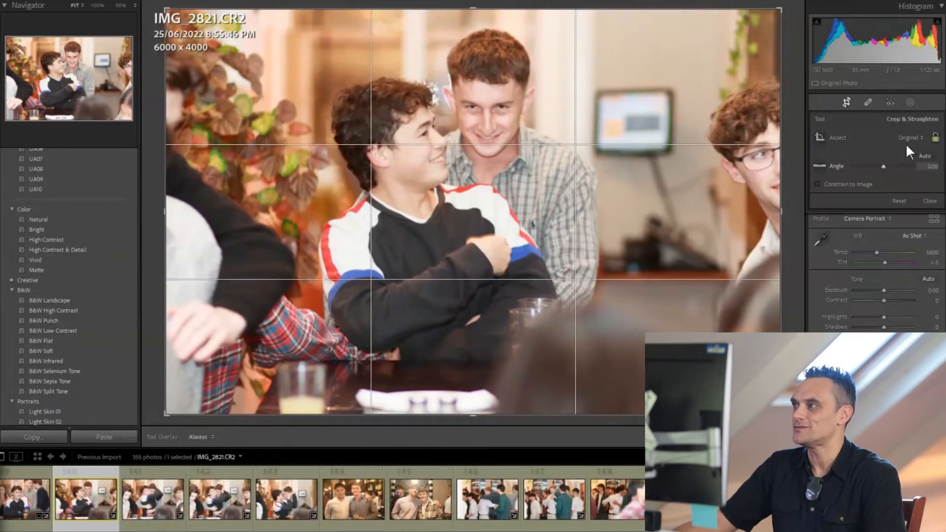
{"action": "left_click", "coordinate": [910, 139]}
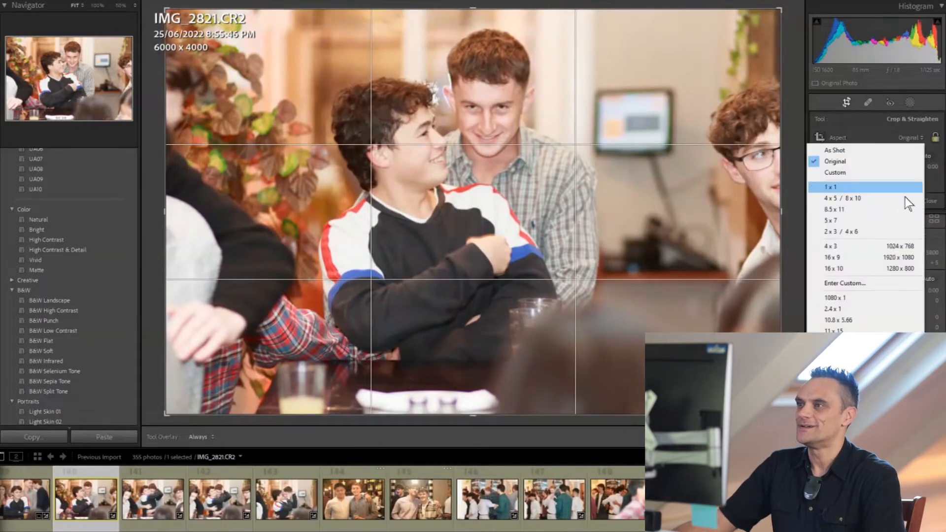
{"action": "left_click", "coordinate": [883, 248]}
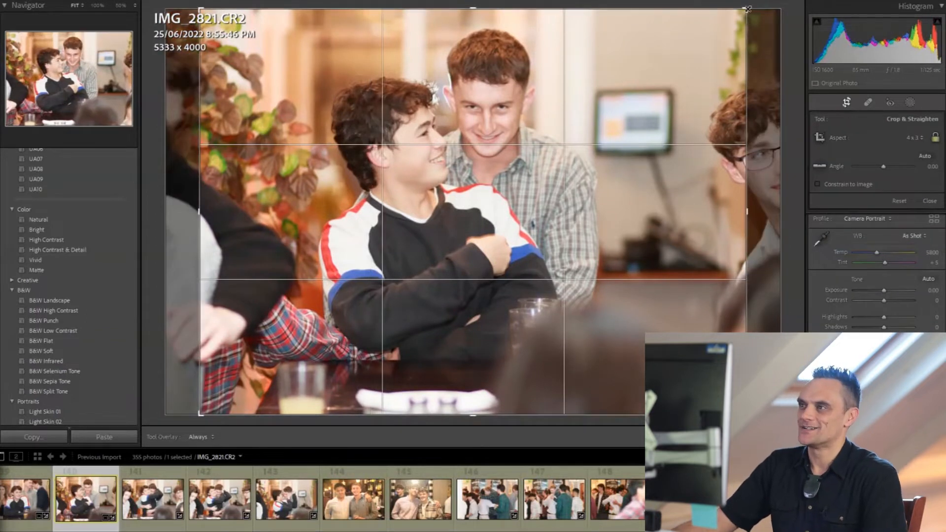
{"action": "left_click_drag", "start_coordinate": [747, 9], "coordinate": [627, 9]}
{"action": "left_click_drag", "start_coordinate": [507, 191], "coordinate": [402, 191]}
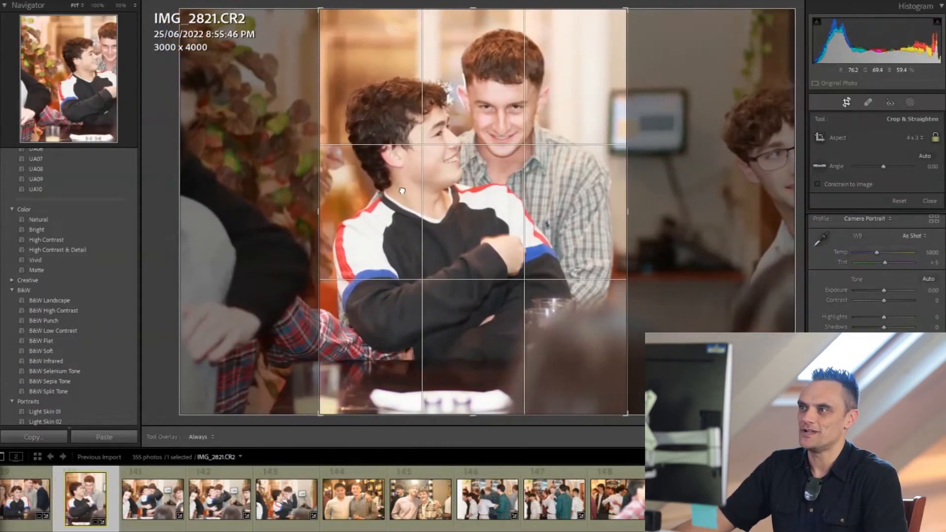
{"action": "key", "text": "Return"}
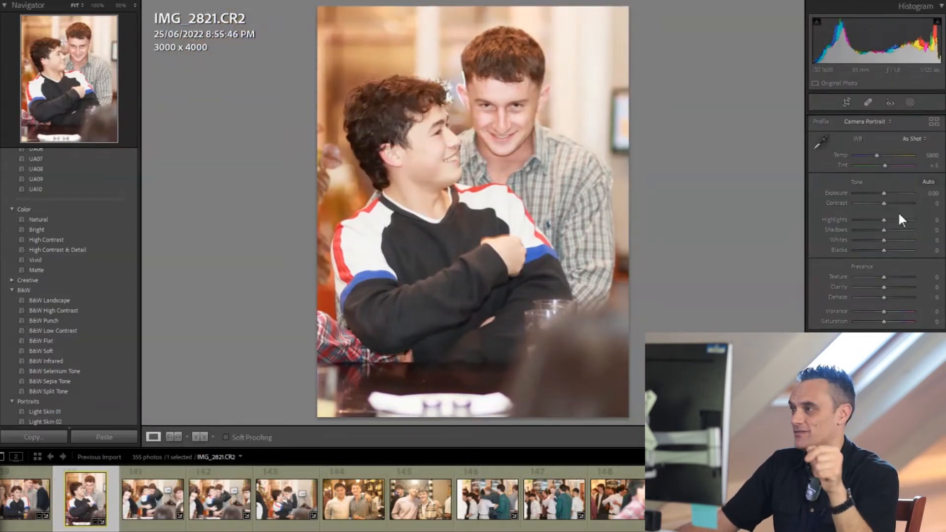
Step: Set IMG_2821's highlights to −35 and contrast to +14, and raise its clarity slightly
{"action": "mouse_move", "coordinate": [884, 220]}
{"action": "left_mouse_down"}
{"action": "mouse_move", "coordinate": [874, 221]}
{"action": "mouse_move", "coordinate": [888, 204]}
{"action": "left_mouse_up"}
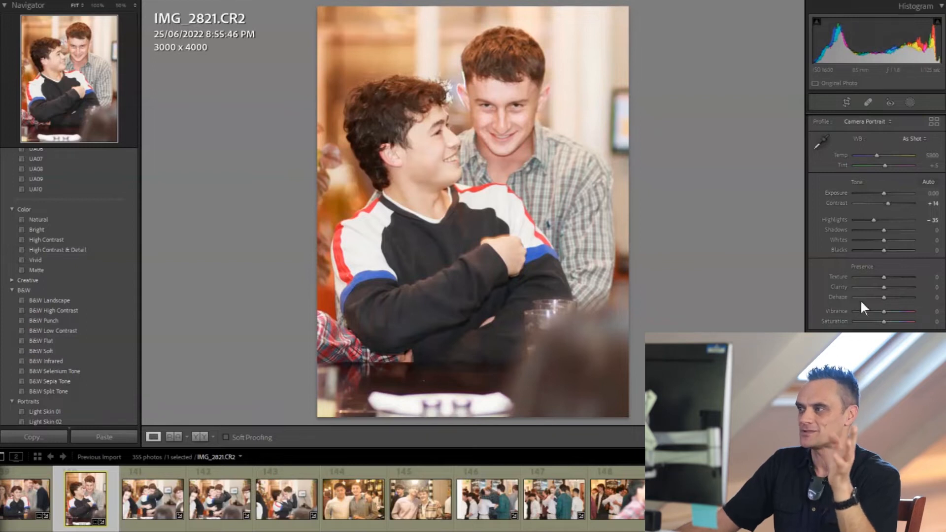
{"action": "left_click_drag", "start_coordinate": [885, 286], "coordinate": [891, 286]}
Step: Crop IMG_2822 to a portrait 8.5 x 11 aspect at 3091 x 4000 around the hugging pair and set its exposure to −0.35
{"action": "left_click", "coordinate": [154, 498]}
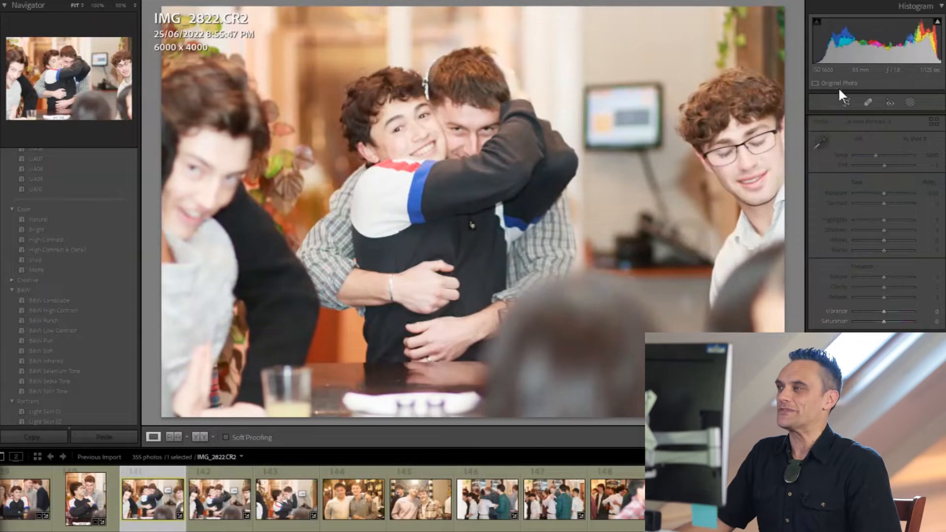
{"action": "left_click", "coordinate": [847, 102]}
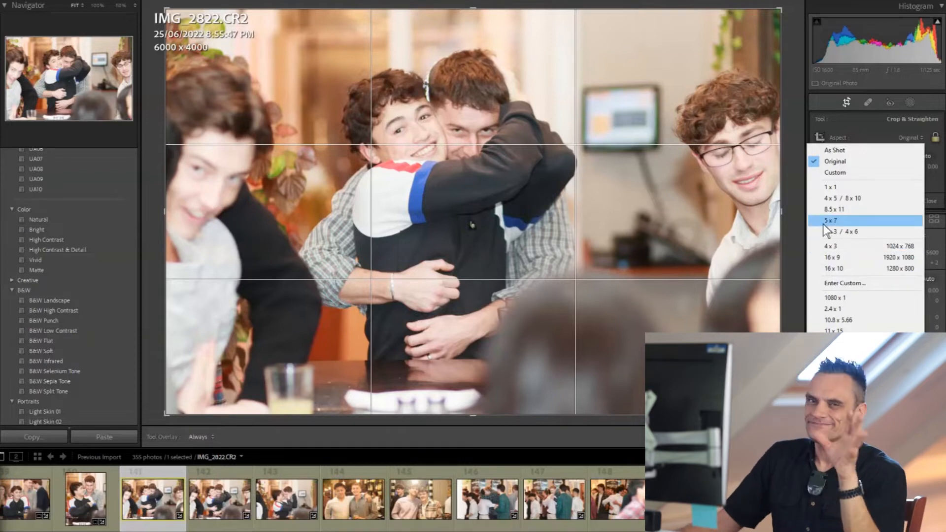
{"action": "left_click", "coordinate": [829, 211]}
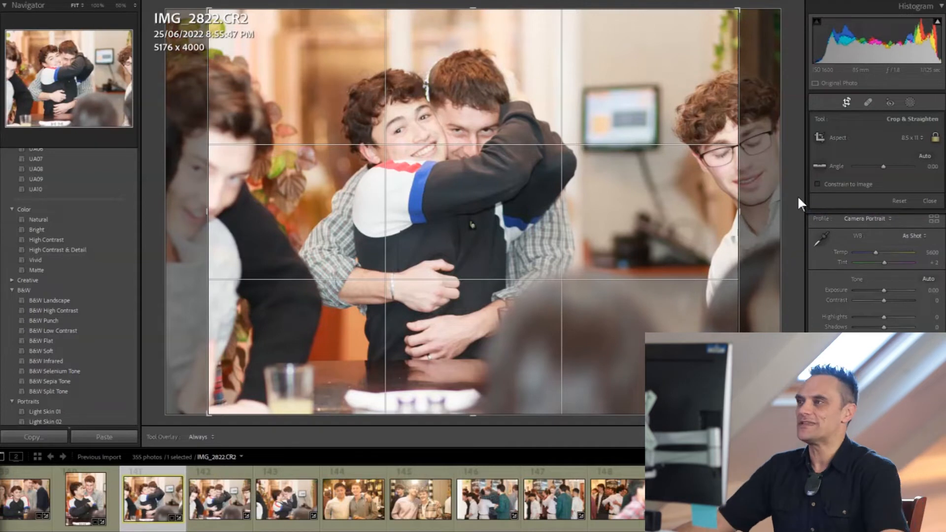
{"action": "key", "text": "x"}
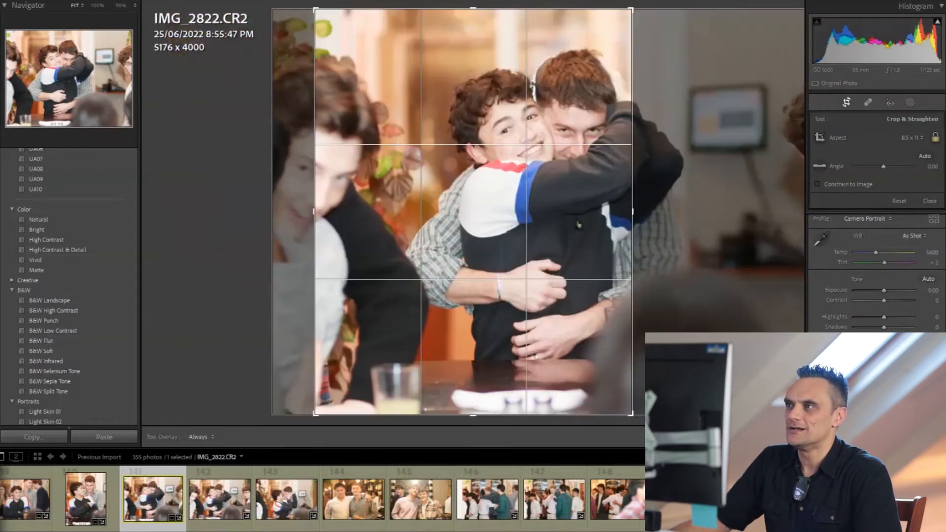
{"action": "left_click_drag", "start_coordinate": [541, 152], "coordinate": [460, 151]}
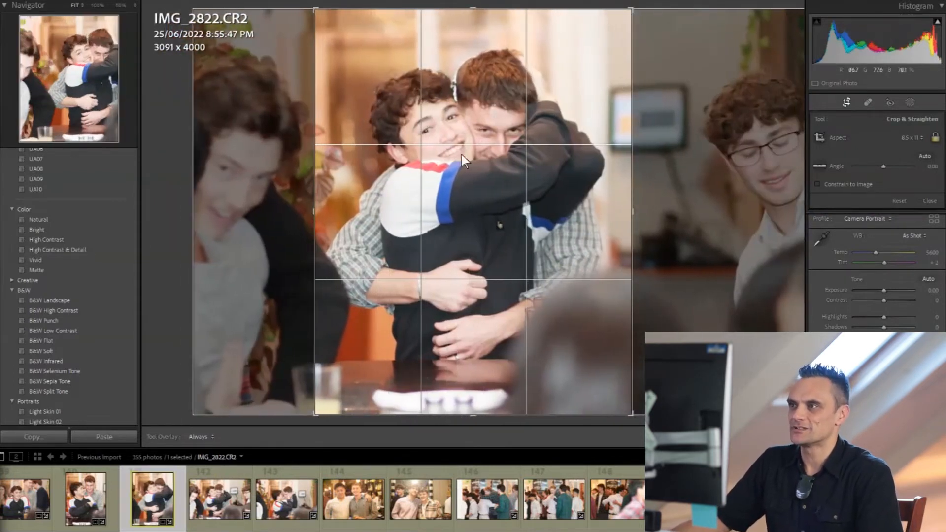
{"action": "key", "text": "Return"}
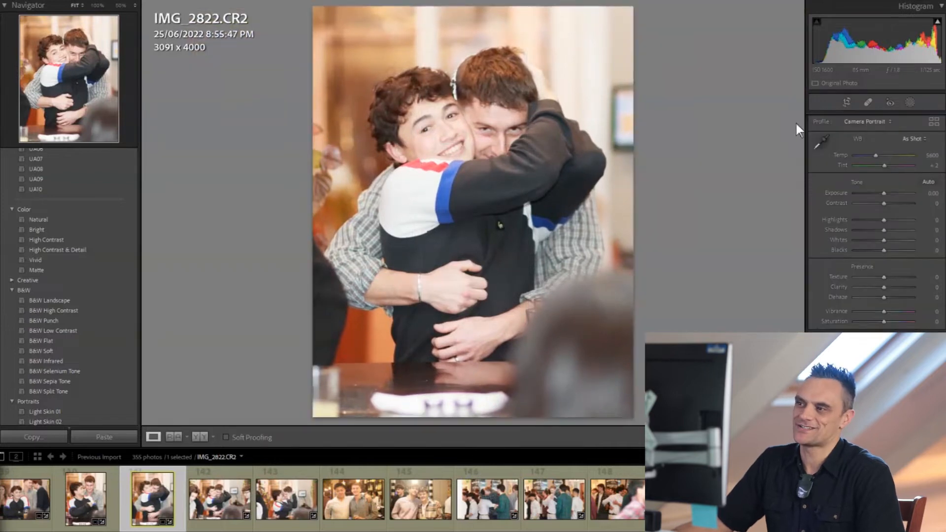
{"action": "left_click_drag", "start_coordinate": [883, 193], "coordinate": [881, 192]}
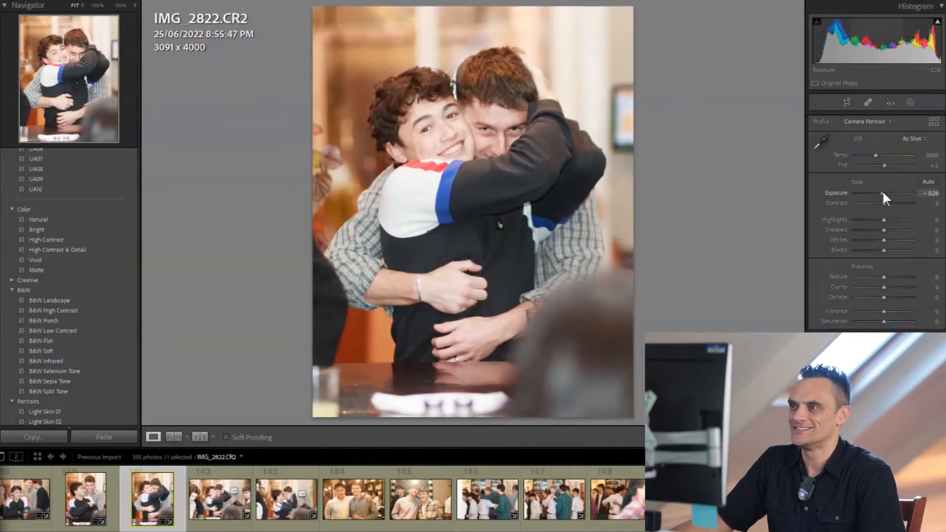
Step: Crop IMG_2823 to a portrait 8.5 x 11 aspect at 3091 x 4000 around the embracing pair and set its exposure to −0.53
{"action": "left_click", "coordinate": [217, 513]}
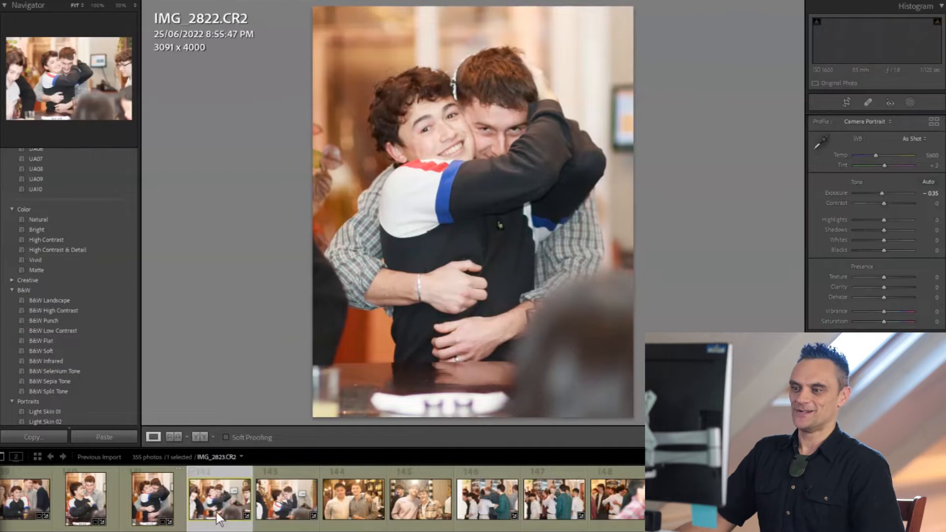
{"action": "left_click", "coordinate": [847, 104]}
{"action": "left_click", "coordinate": [913, 139]}
{"action": "left_click", "coordinate": [855, 202]}
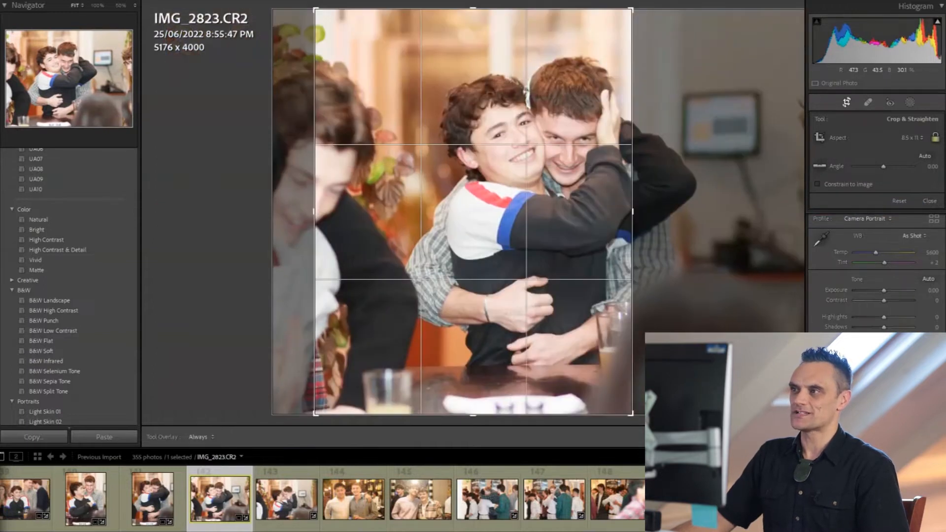
{"action": "left_click_drag", "start_coordinate": [494, 130], "coordinate": [421, 131]}
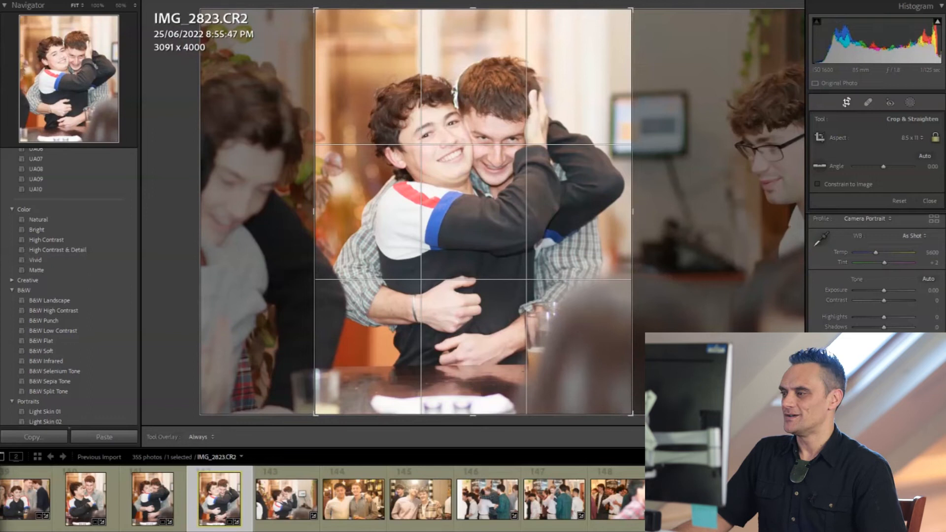
{"action": "key", "text": "Return"}
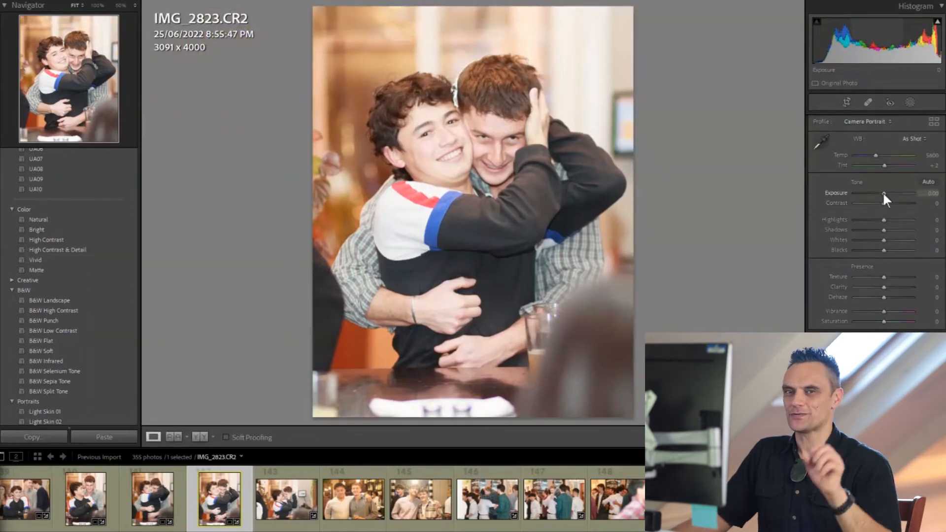
{"action": "left_click_drag", "start_coordinate": [882, 191], "coordinate": [880, 192]}
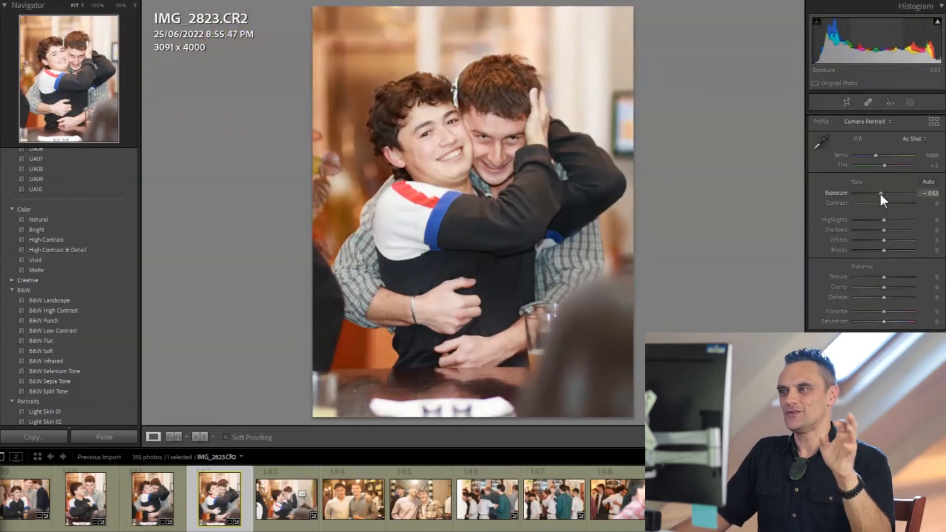
Step: Crop IMG_2824 to a portrait 8.5 x 11 aspect at 3091 x 4000 around the pair and set highlights to −47 and temperature to 5333
{"action": "key", "text": "Right"}
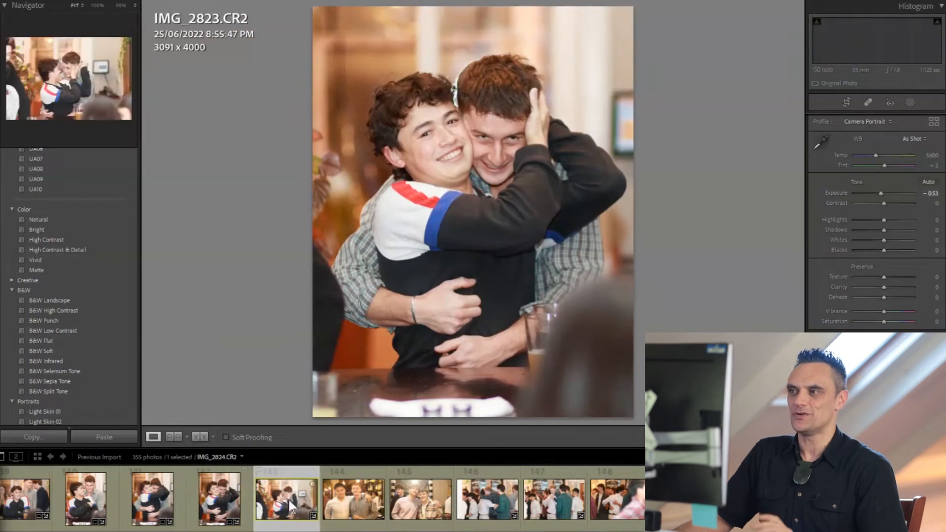
{"action": "left_click", "coordinate": [847, 101]}
{"action": "left_click", "coordinate": [910, 138]}
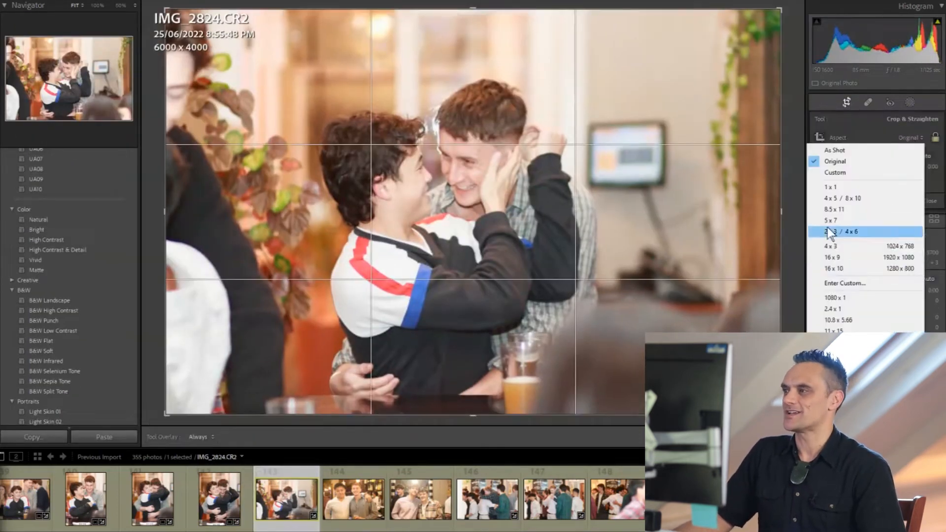
{"action": "left_click", "coordinate": [831, 212]}
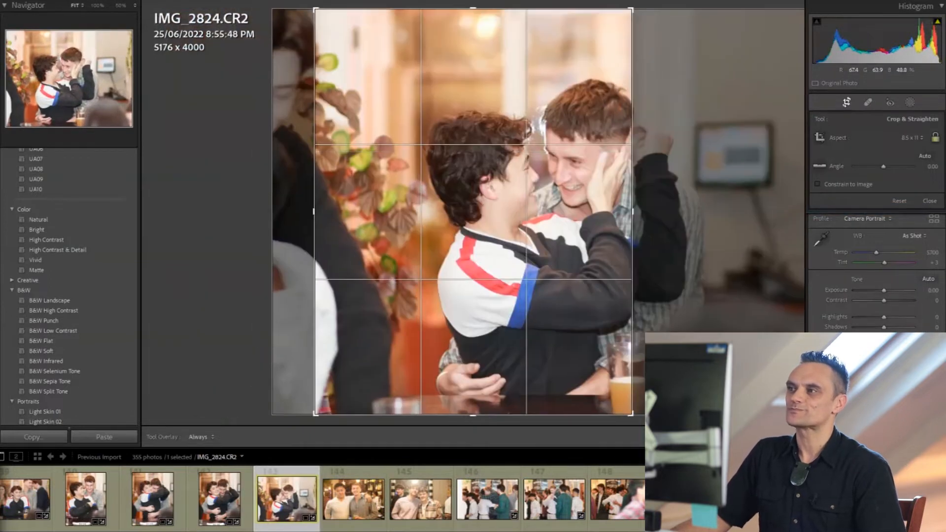
{"action": "left_click_drag", "start_coordinate": [495, 138], "coordinate": [442, 134]}
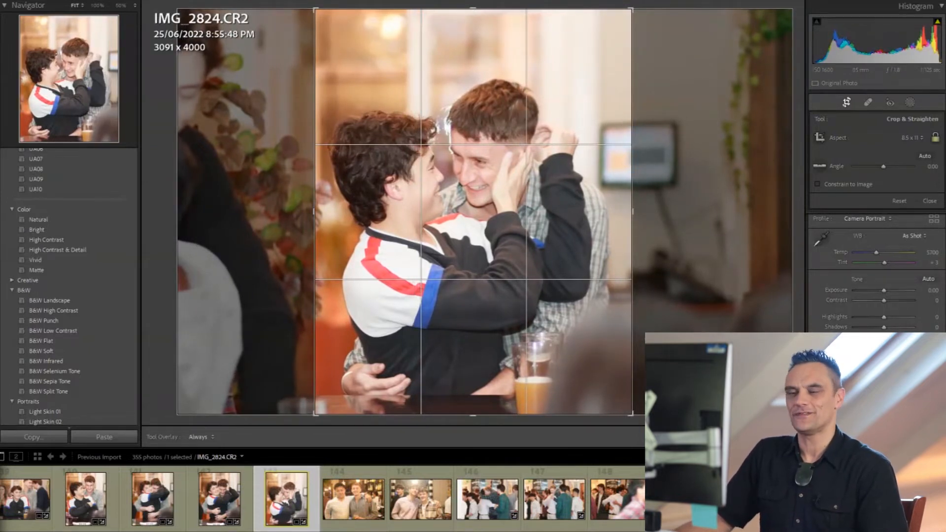
{"action": "key", "text": "Return"}
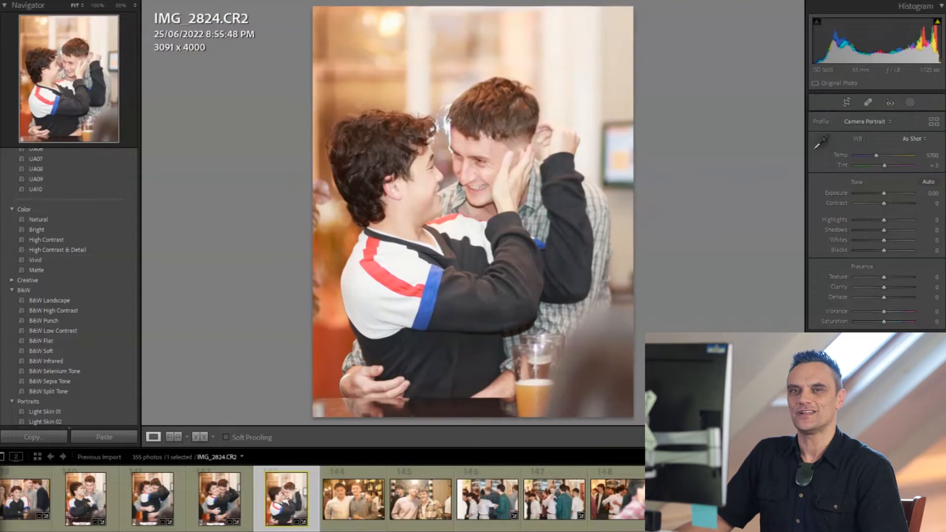
{"action": "left_click", "coordinate": [846, 102]}
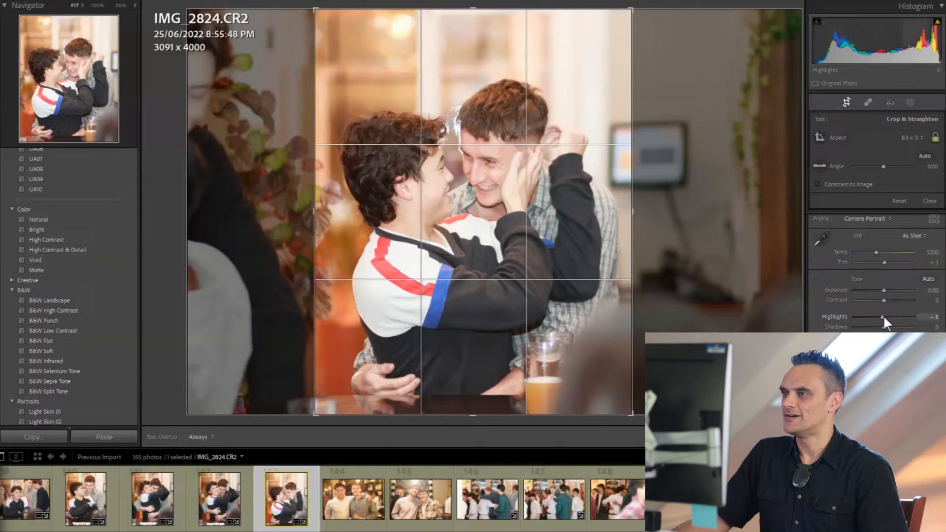
{"action": "mouse_move", "coordinate": [886, 317]}
{"action": "left_mouse_down"}
{"action": "mouse_move", "coordinate": [865, 316]}
{"action": "mouse_move", "coordinate": [873, 318]}
{"action": "left_mouse_up"}
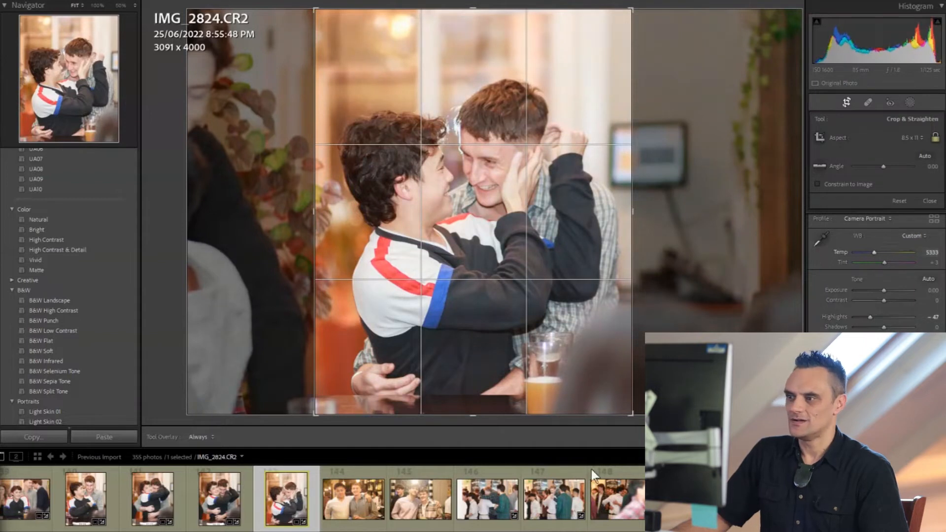
Step: Straighten EOS_7907 to −1.37, crop it to 6489 x 4326, and neutralize the white balance by sampling the man's white shirt
{"action": "key", "text": "Right"}
{"action": "left_click_drag", "start_coordinate": [798, 9], "coordinate": [706, 114]}
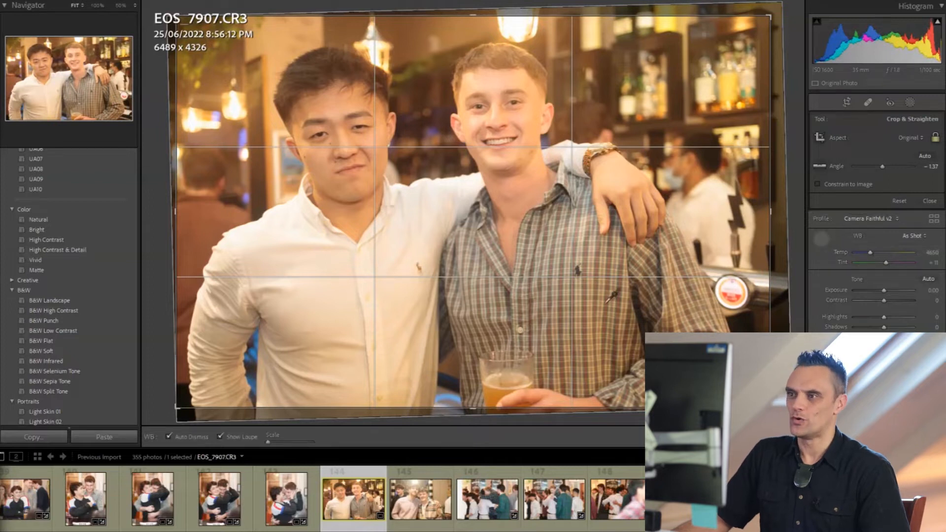
{"action": "left_click", "coordinate": [821, 239]}
{"action": "left_click", "coordinate": [295, 255]}
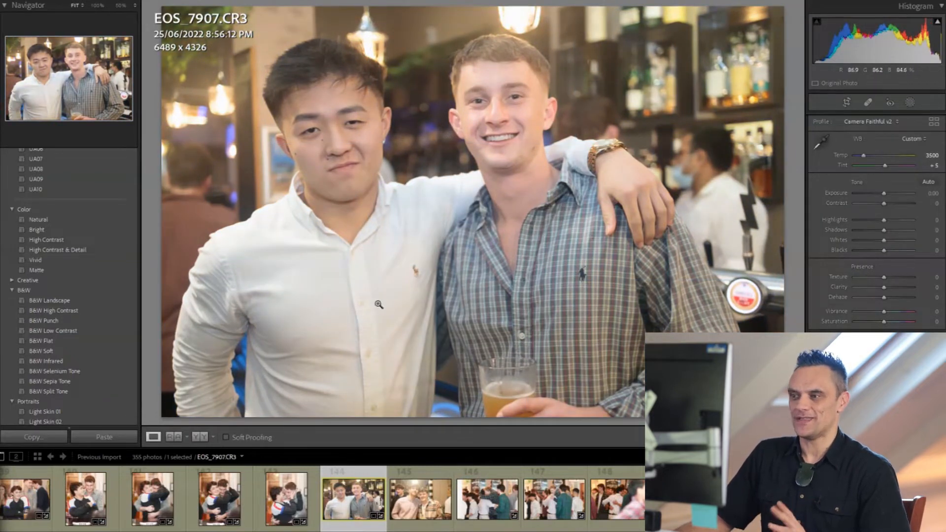
Step: Check the neighbouring photo EOS_7910, return to EOS_7907 and raise its dehaze slightly
{"action": "left_click", "coordinate": [402, 502]}
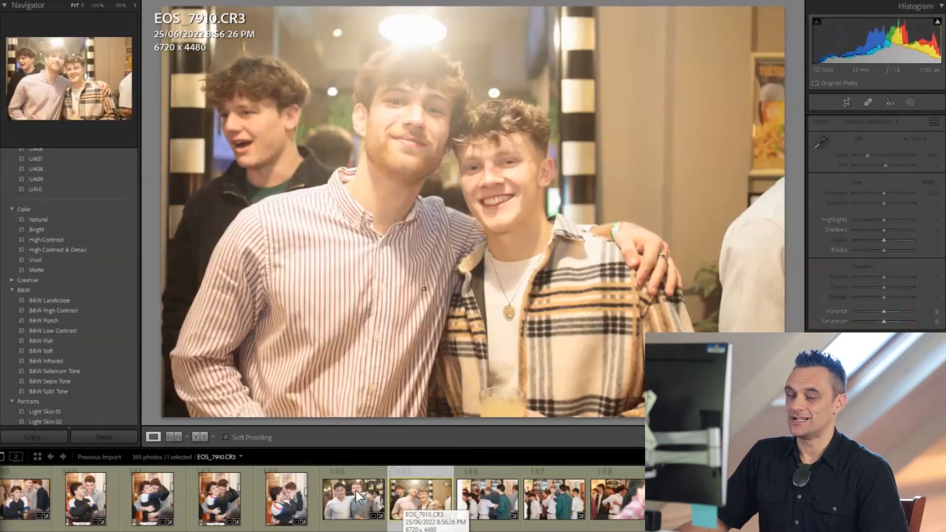
{"action": "left_click", "coordinate": [360, 486]}
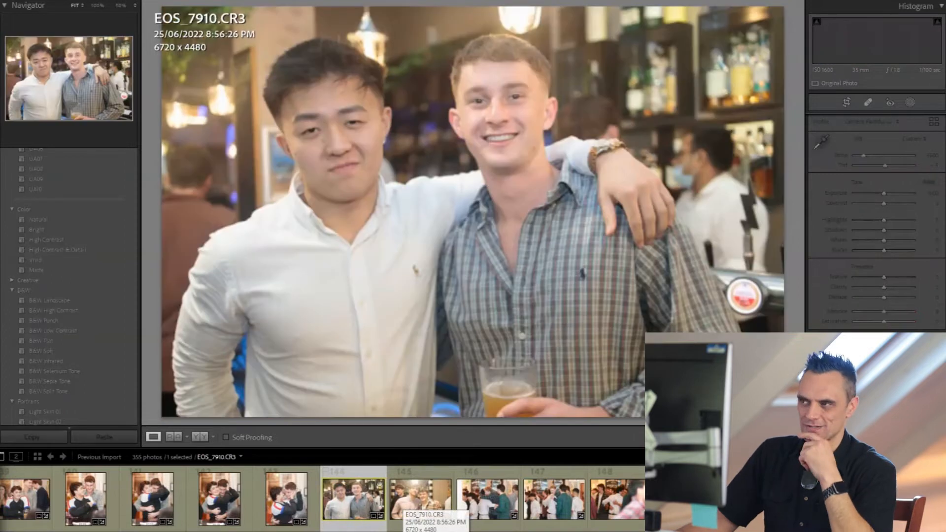
{"action": "scroll", "coordinate": [889, 273], "scroll_direction": "down", "scroll_amount": 10}
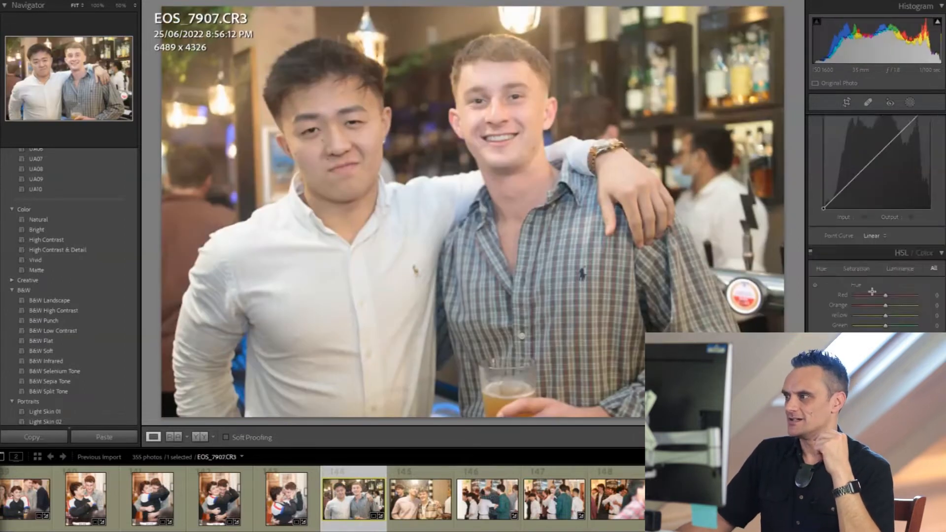
{"action": "scroll", "coordinate": [874, 285], "scroll_direction": "up", "scroll_amount": 10}
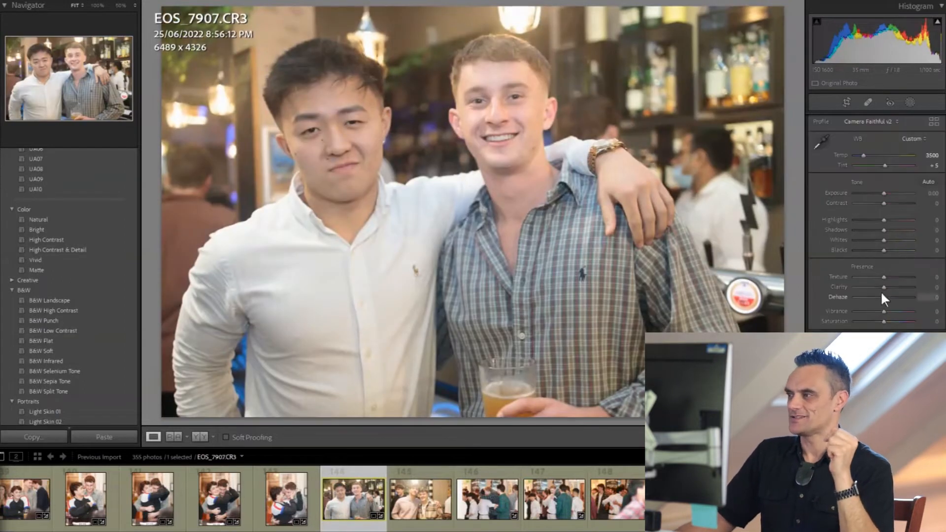
{"action": "left_click_drag", "start_coordinate": [881, 298], "coordinate": [889, 298]}
Step: Open EOS_7910, straighten it to −0.64 and crop it to 6095 x 4063 around the two smiling men
{"action": "left_click", "coordinate": [421, 505]}
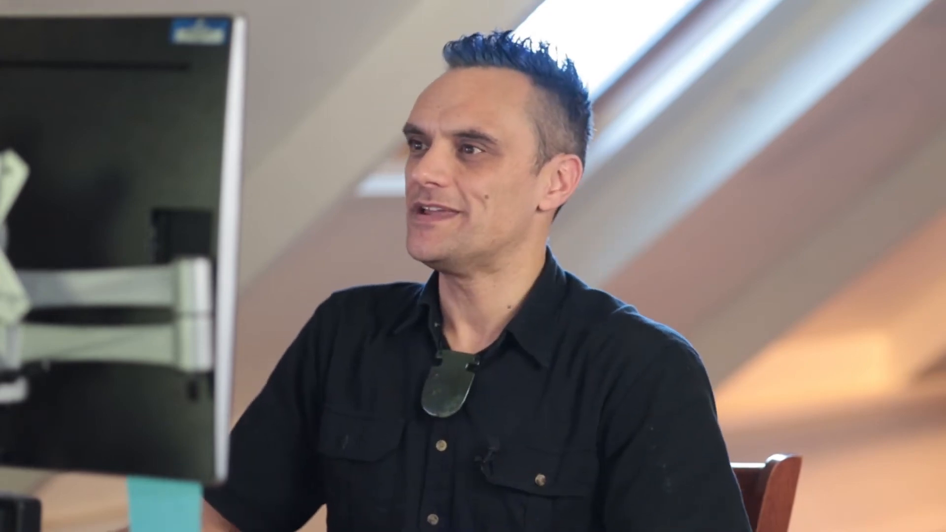
{"action": "key", "text": "r"}
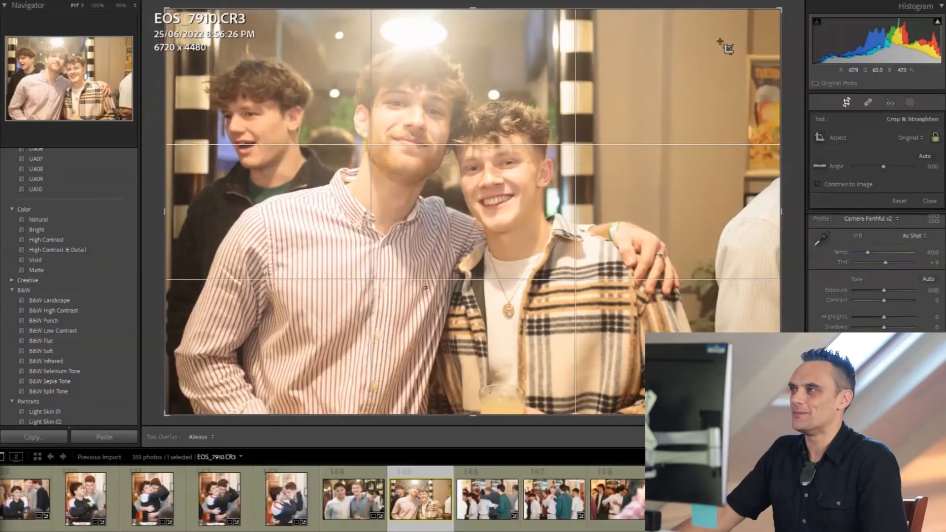
{"action": "left_click_drag", "start_coordinate": [786, 7], "coordinate": [750, 28]}
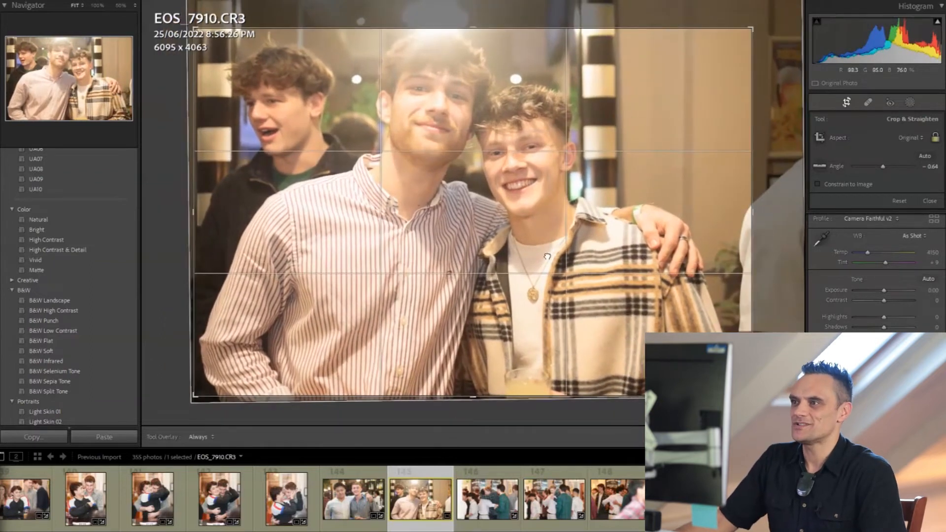
{"action": "left_click_drag", "start_coordinate": [595, 225], "coordinate": [558, 225]}
{"action": "key", "text": "Return"}
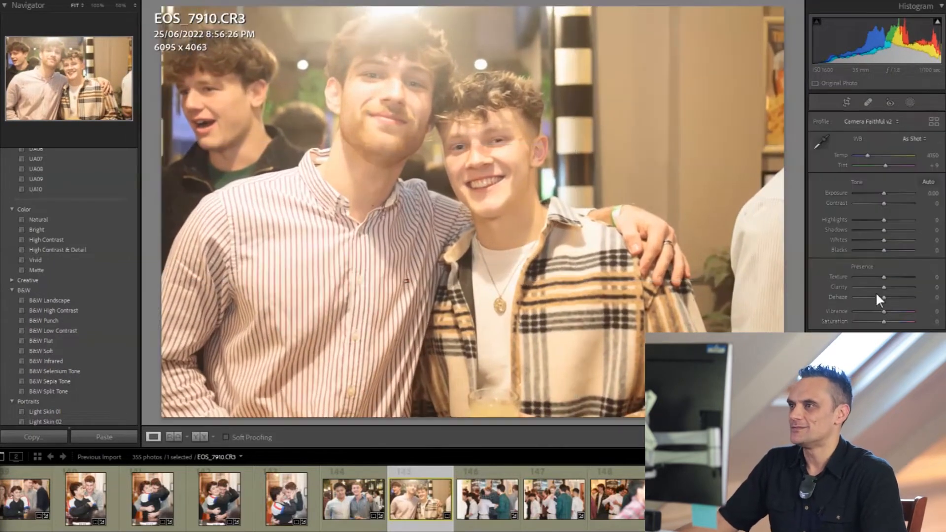
Step: Set EOS_7910's dehaze to +28, highlights to −61, contrast to +30 and temperature to 3842
{"action": "left_click_drag", "start_coordinate": [882, 296], "coordinate": [891, 296]}
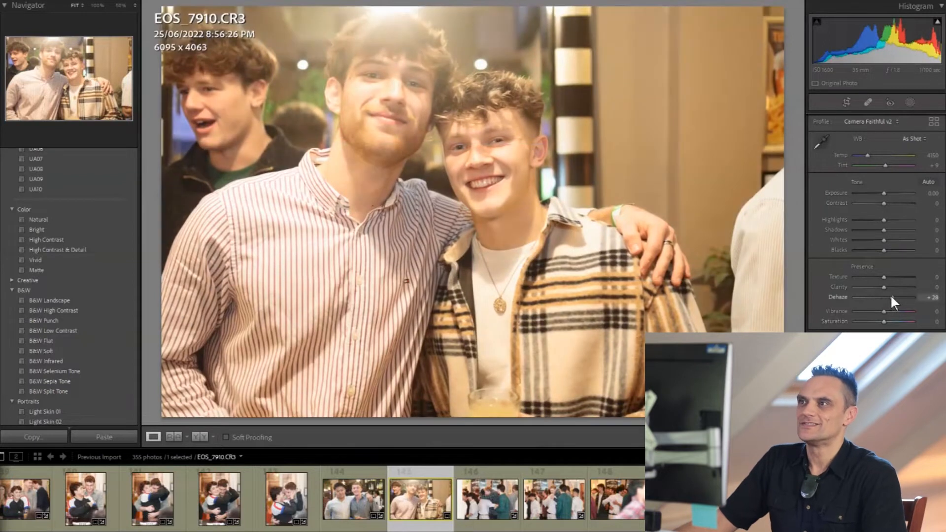
{"action": "left_click_drag", "start_coordinate": [883, 220], "coordinate": [894, 202]}
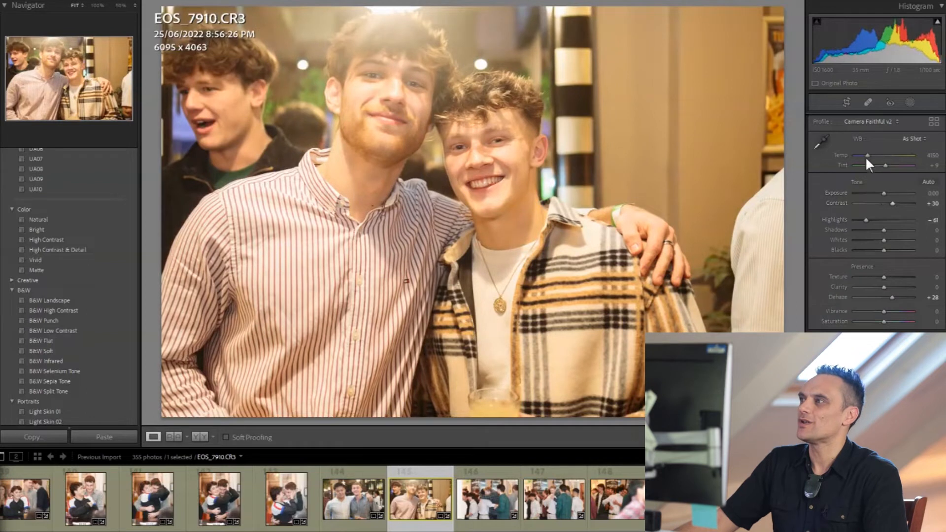
{"action": "left_click_drag", "start_coordinate": [864, 154], "coordinate": [865, 156]}
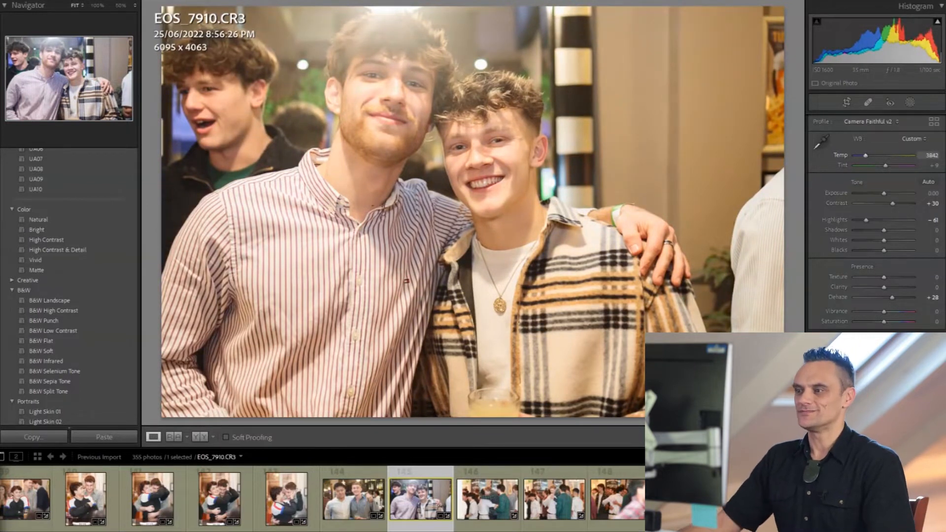
Step: Remove EOS_7910 from the imported photos
{"action": "right_click", "coordinate": [420, 499]}
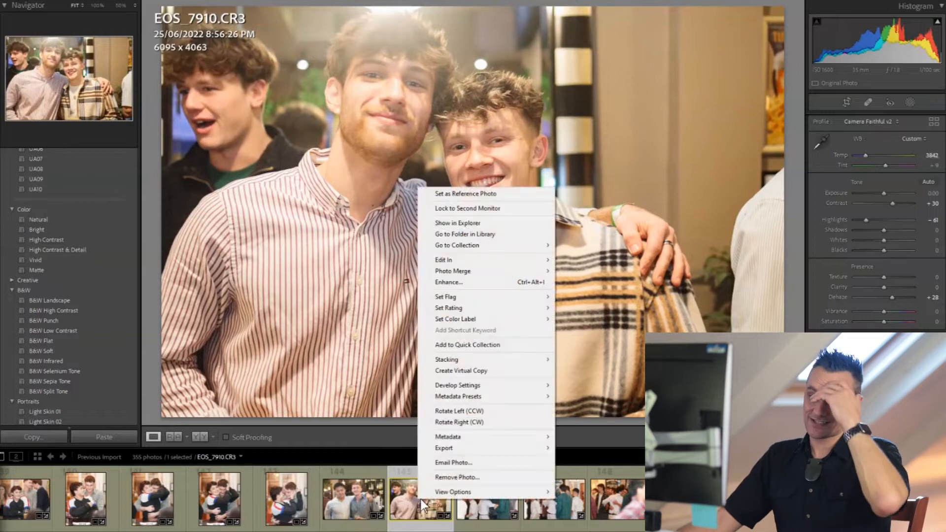
{"action": "left_click", "coordinate": [438, 481]}
{"action": "left_click", "coordinate": [512, 261]}
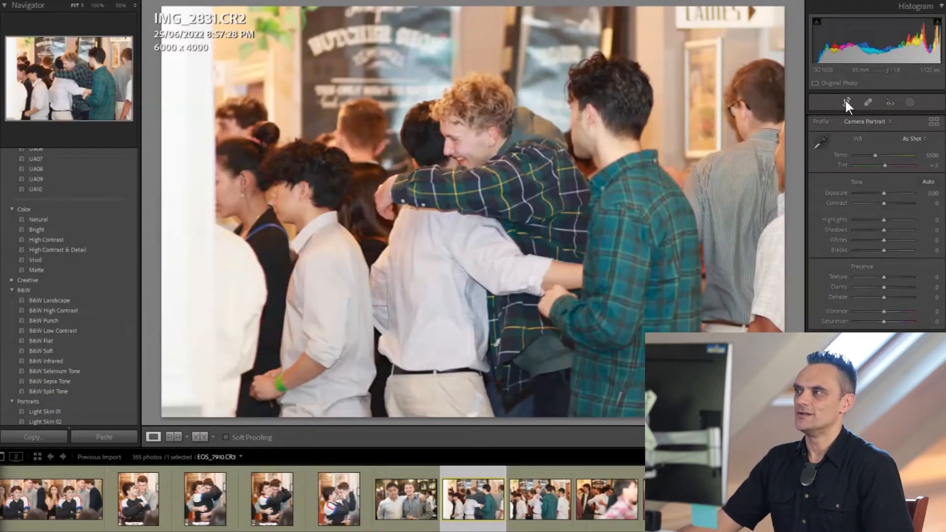
Step: Adjust the crop and rotation of IMG_2831, reframing it around the hugging men
{"action": "left_click", "coordinate": [845, 102]}
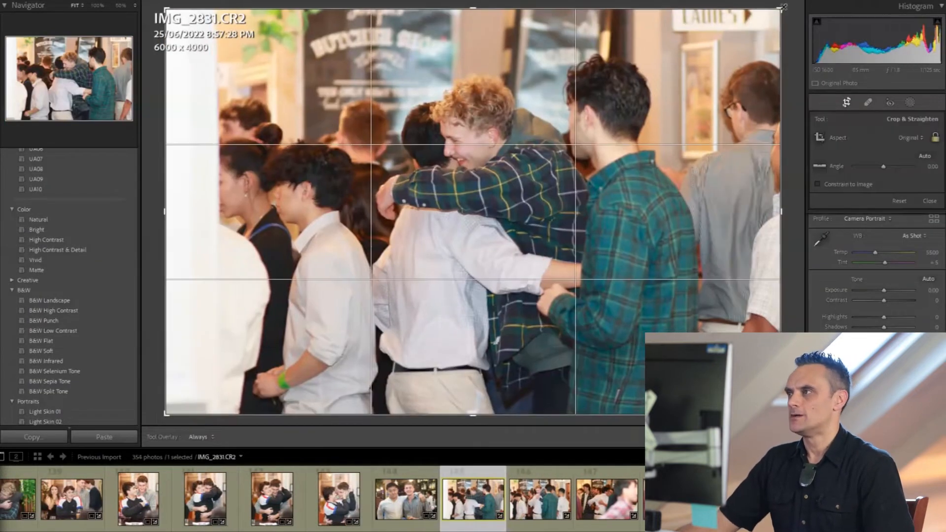
{"action": "left_click_drag", "start_coordinate": [782, 8], "coordinate": [798, 28]}
{"action": "left_click_drag", "start_coordinate": [490, 160], "coordinate": [458, 162]}
{"action": "left_click_drag", "start_coordinate": [783, 345], "coordinate": [784, 352]}
Step: Straighten IMG_2832 to −1.13 and crop it to a portrait 4 x 3 aspect at 2797 x 3730 around the blond man and his friend
{"action": "left_click", "coordinate": [556, 505]}
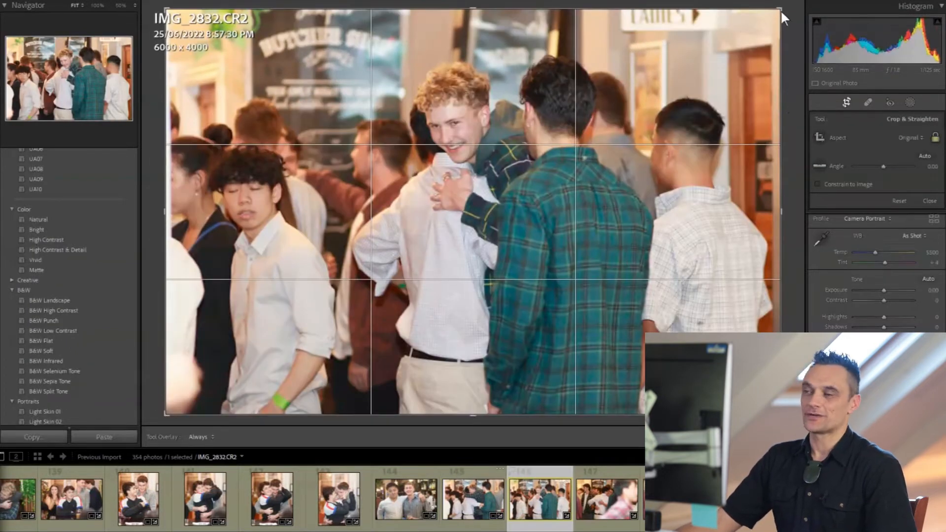
{"action": "mouse_move", "coordinate": [781, 10]}
{"action": "left_mouse_down"}
{"action": "mouse_move", "coordinate": [754, 29]}
{"action": "mouse_move", "coordinate": [775, 25]}
{"action": "left_mouse_up"}
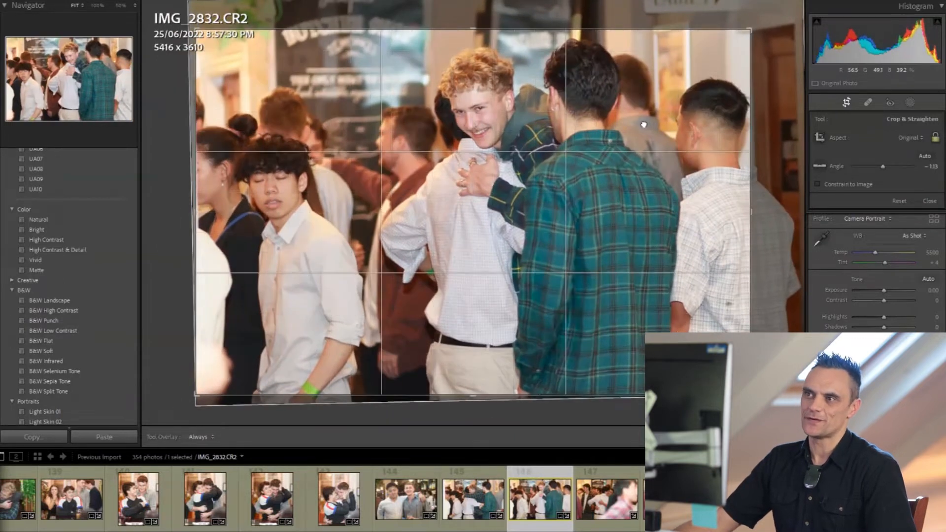
{"action": "left_click_drag", "start_coordinate": [643, 125], "coordinate": [631, 125]}
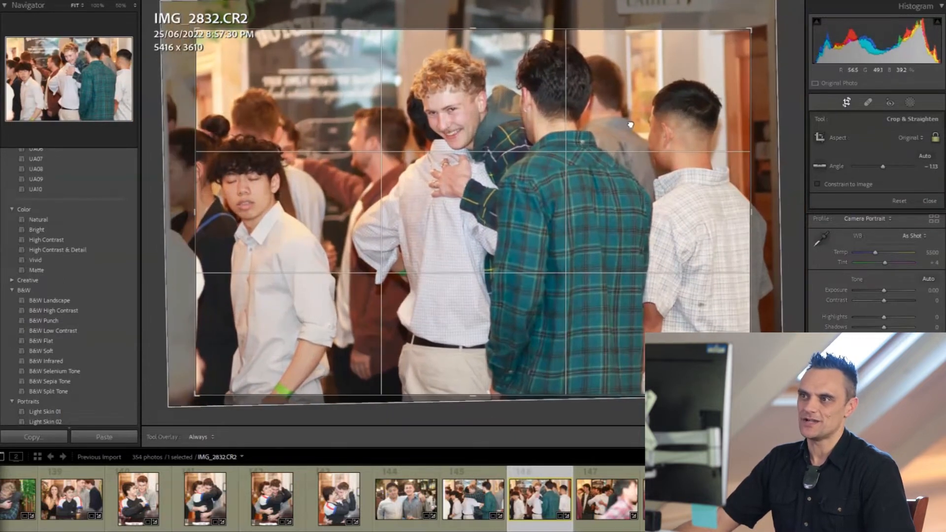
{"action": "left_click", "coordinate": [912, 137]}
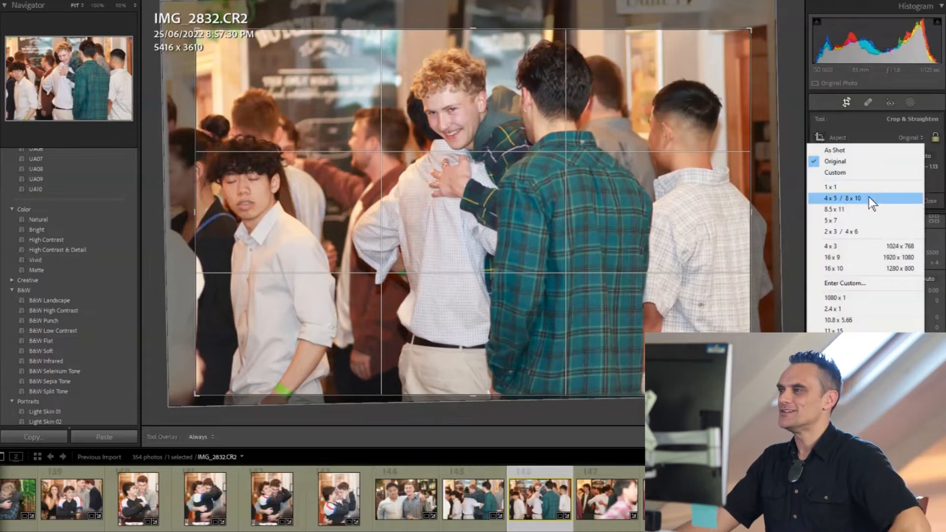
{"action": "left_click", "coordinate": [841, 248]}
{"action": "left_click_drag", "start_coordinate": [724, 30], "coordinate": [424, 179]}
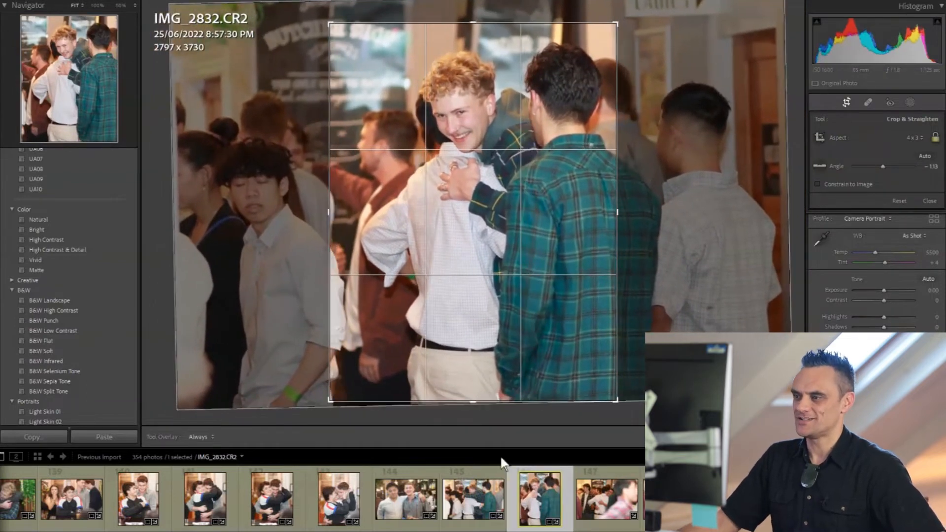
Step: Straighten IMG_2833 to −1.70, crop it to 5641 x 3760, and set temperature 5421, exposure +0.26, contrast −4, highlights −30 and shadows +37
{"action": "left_click", "coordinate": [597, 506]}
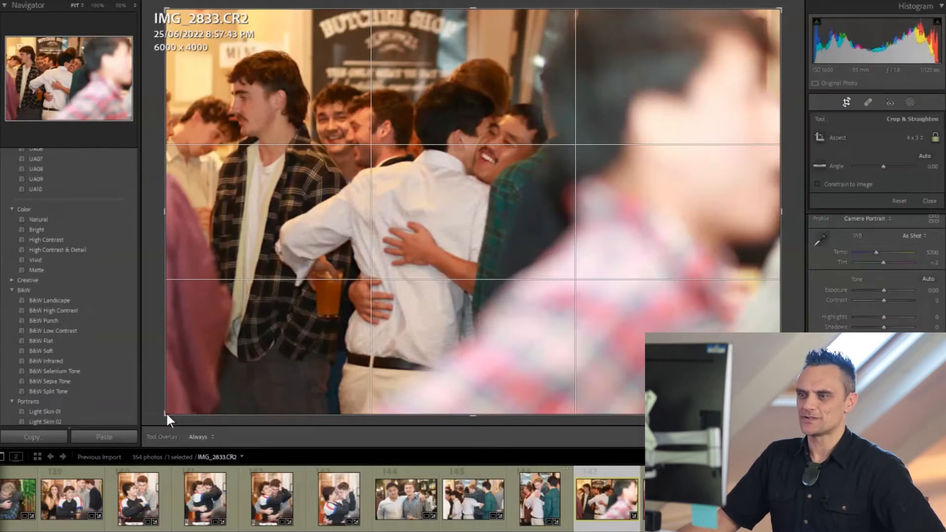
{"action": "left_click_drag", "start_coordinate": [185, 404], "coordinate": [174, 413]}
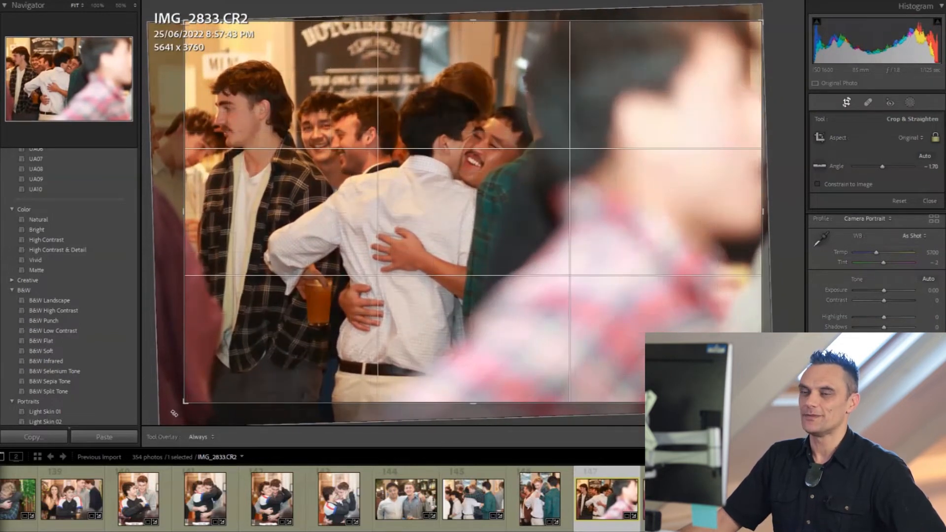
{"action": "mouse_move", "coordinate": [878, 305]}
{"action": "left_mouse_down"}
{"action": "mouse_move", "coordinate": [887, 301]}
{"action": "mouse_move", "coordinate": [879, 300]}
{"action": "mouse_move", "coordinate": [896, 327]}
{"action": "mouse_move", "coordinate": [876, 317]}
{"action": "mouse_move", "coordinate": [886, 290]}
{"action": "left_mouse_up"}
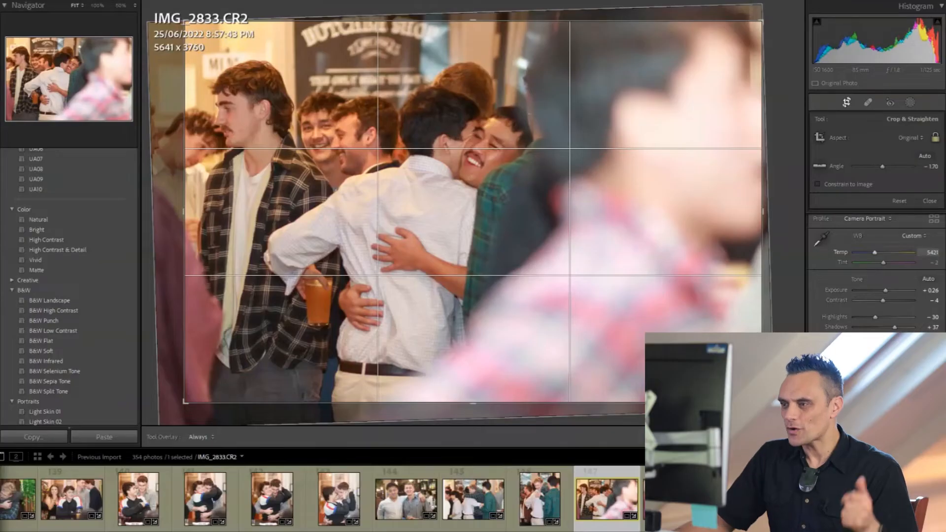
Step: Open IMG_2836, straighten it and crop it to 5730 x 3820 around the group of men
{"action": "left_click", "coordinate": [642, 515]}
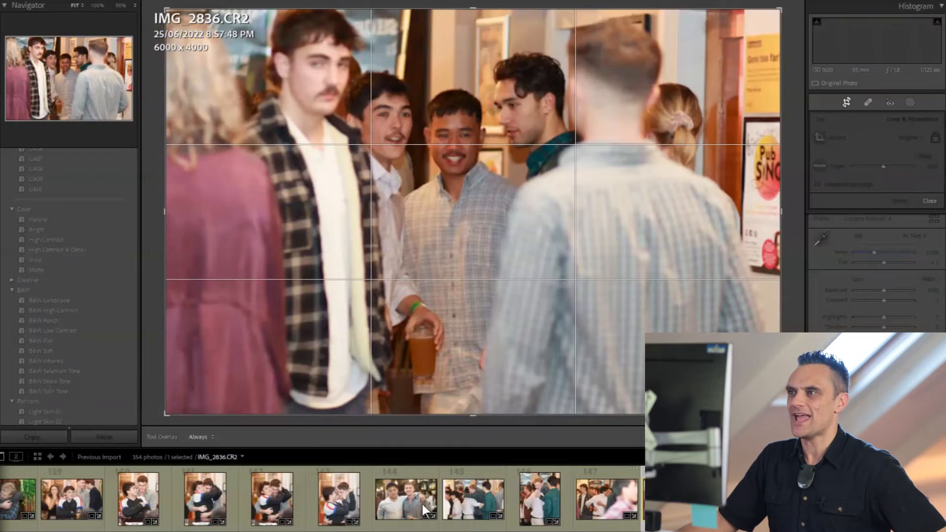
{"action": "left_click_drag", "start_coordinate": [794, 224], "coordinate": [793, 216]}
{"action": "left_click_drag", "start_coordinate": [520, 203], "coordinate": [507, 203]}
{"action": "key", "text": "Return"}
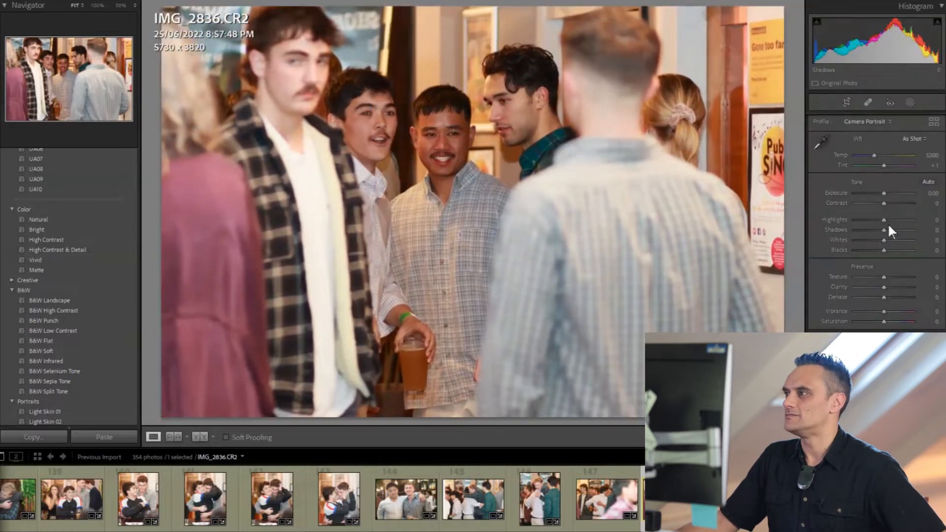
Step: Set IMG_2836's shadows to +30, exposure to +0.35, highlights to −49 and temperature to 4807, and move on to IMG_2838
{"action": "left_click_drag", "start_coordinate": [889, 229], "coordinate": [897, 227]}
{"action": "left_click_drag", "start_coordinate": [882, 191], "coordinate": [870, 219]}
{"action": "left_click_drag", "start_coordinate": [870, 152], "coordinate": [867, 153]}
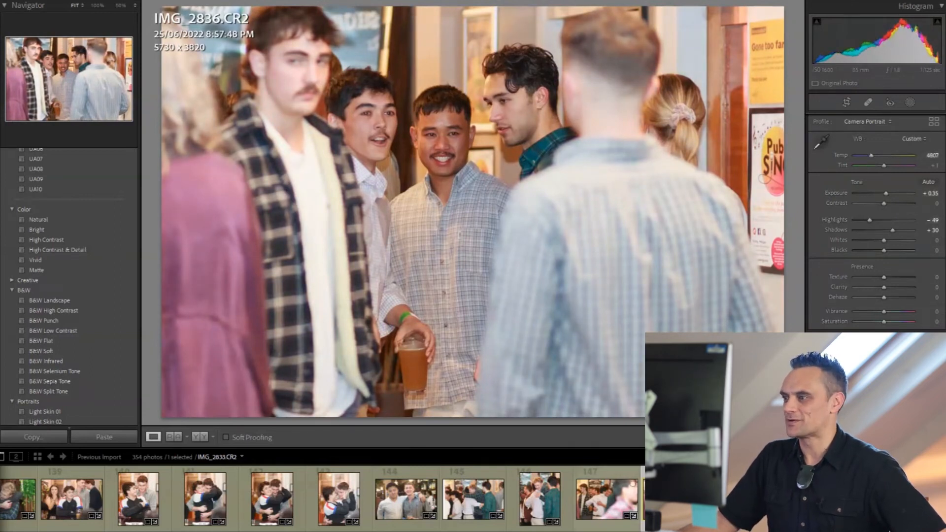
{"action": "key", "text": "Right"}
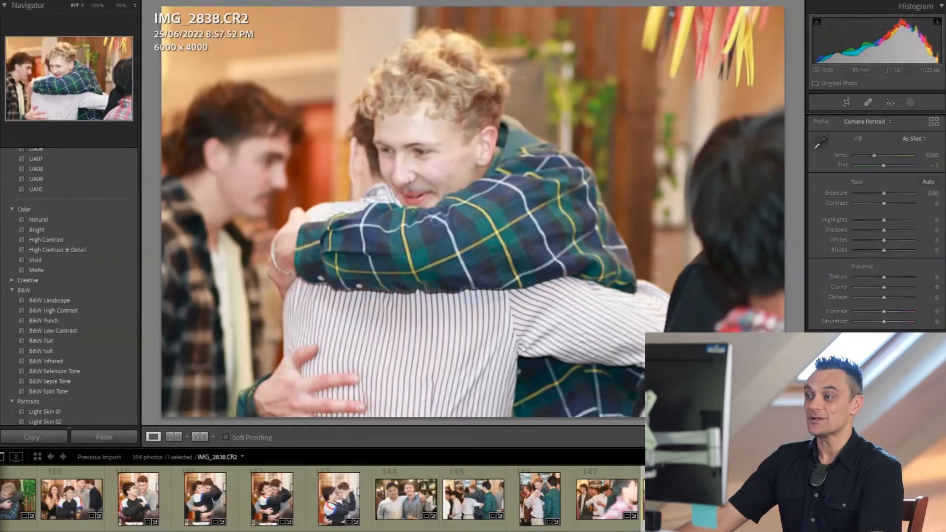
Step: Go back to IMG_2836 and recrop it to a 4 x 3 aspect at 5094 x 3820 around the group of men
{"action": "key", "text": "Left"}
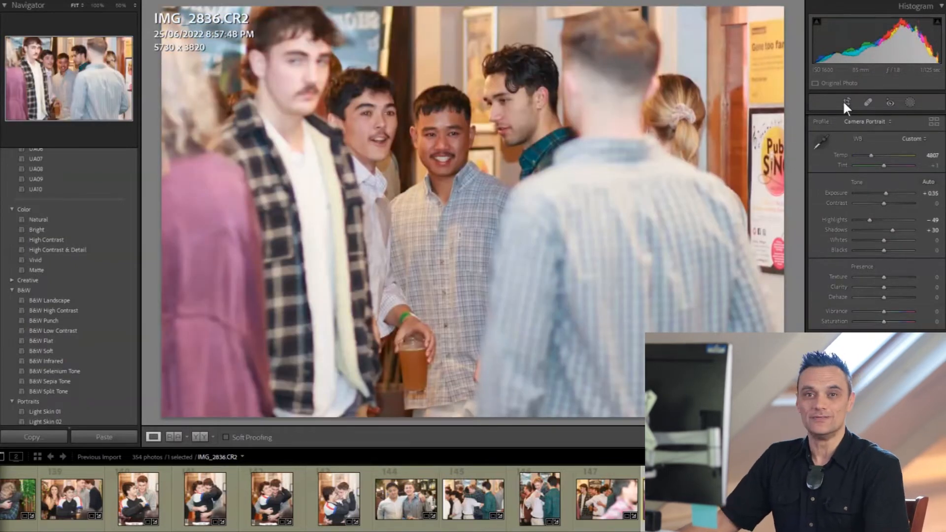
{"action": "left_click", "coordinate": [844, 102]}
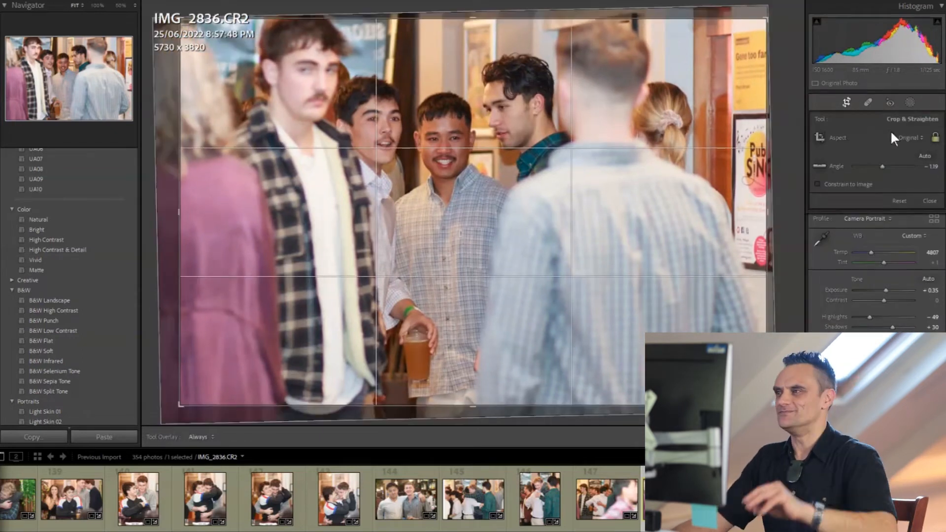
{"action": "left_click", "coordinate": [913, 135]}
{"action": "left_click", "coordinate": [853, 246]}
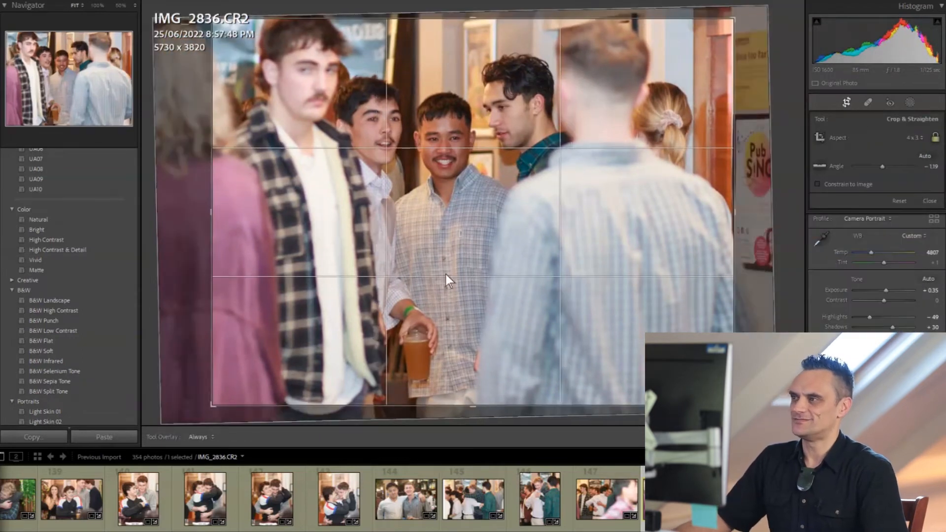
{"action": "left_click_drag", "start_coordinate": [449, 281], "coordinate": [460, 274]}
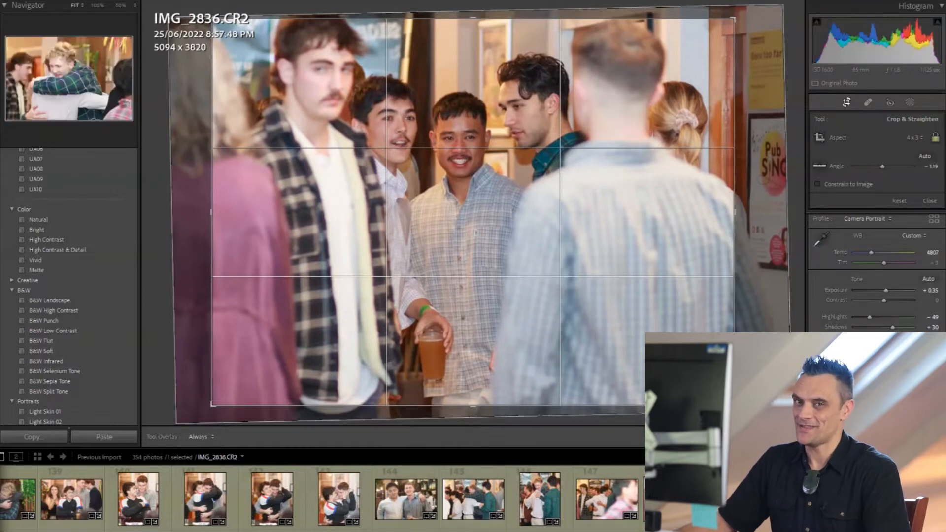
Step: Straighten IMG_2838 to −1.55, crop it to 5566 x 3710, and set contrast +16, highlights −56, shadows +32 and clarity +28
{"action": "key", "text": "Right"}
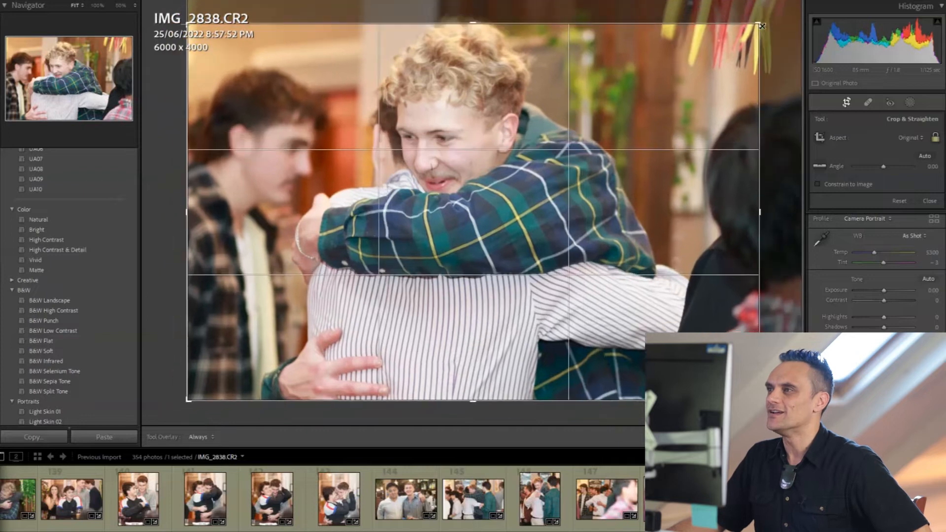
{"action": "left_click_drag", "start_coordinate": [762, 26], "coordinate": [777, 17]}
{"action": "left_click_drag", "start_coordinate": [601, 204], "coordinate": [589, 204]}
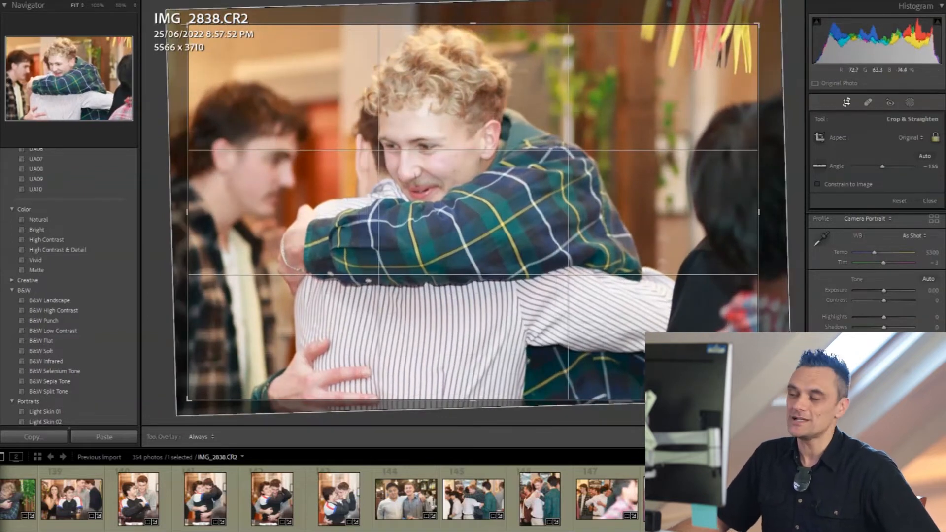
{"action": "key", "text": "Return"}
{"action": "mouse_move", "coordinate": [881, 220]}
{"action": "left_mouse_down"}
{"action": "mouse_move", "coordinate": [865, 220]}
{"action": "mouse_move", "coordinate": [894, 230]}
{"action": "mouse_move", "coordinate": [888, 203]}
{"action": "left_mouse_up"}
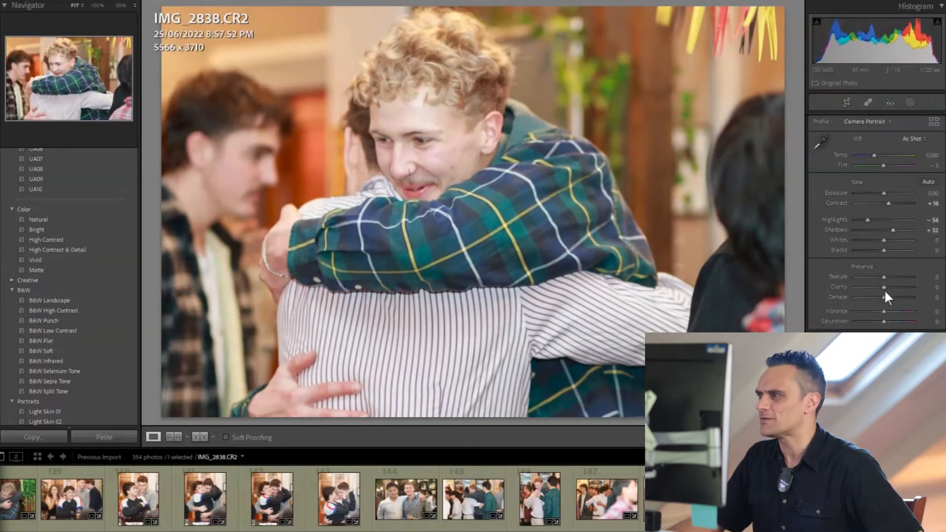
{"action": "left_click_drag", "start_coordinate": [886, 287], "coordinate": [890, 287]}
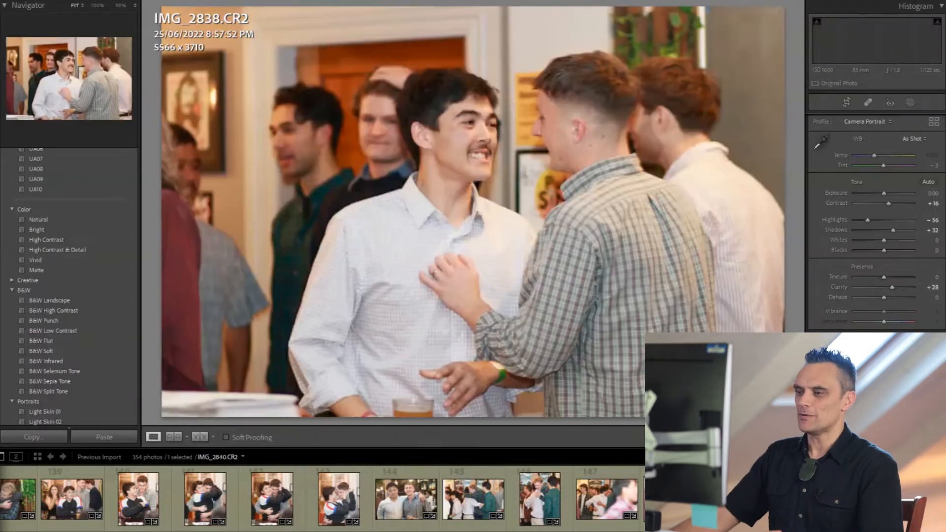
Step: Crop IMG_2840 to 5511 x 3674 around the two men talking, and set highlights −21, contrast +16 and exposure −0.18
{"action": "left_click", "coordinate": [847, 101]}
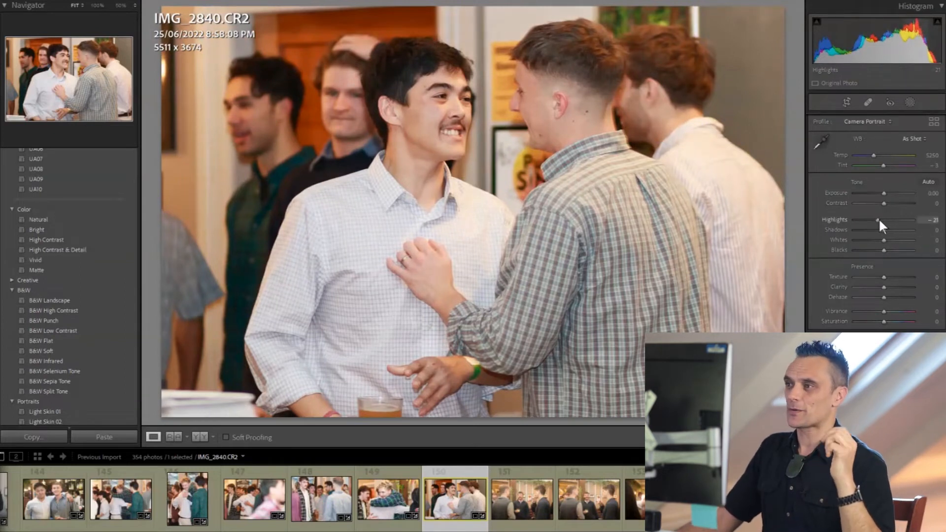
{"action": "left_click_drag", "start_coordinate": [882, 202], "coordinate": [888, 201]}
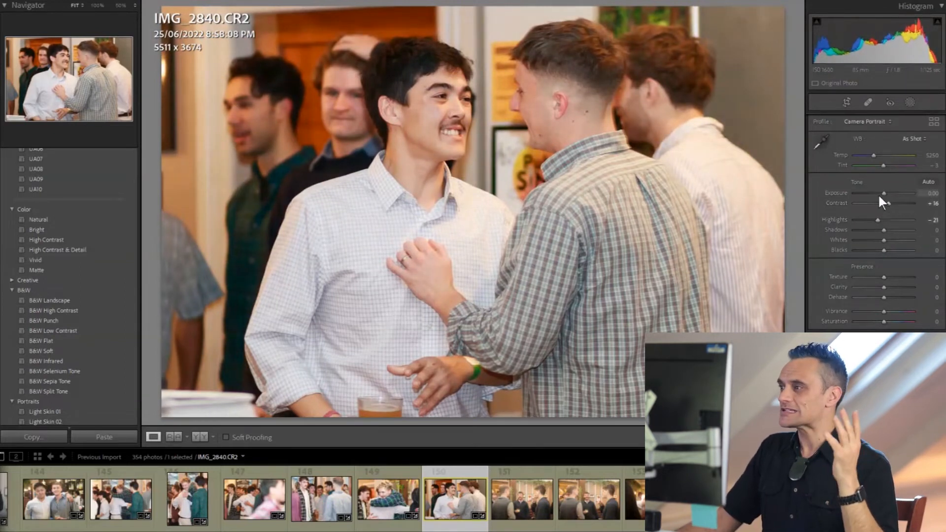
{"action": "left_click_drag", "start_coordinate": [882, 194], "coordinate": [881, 194]}
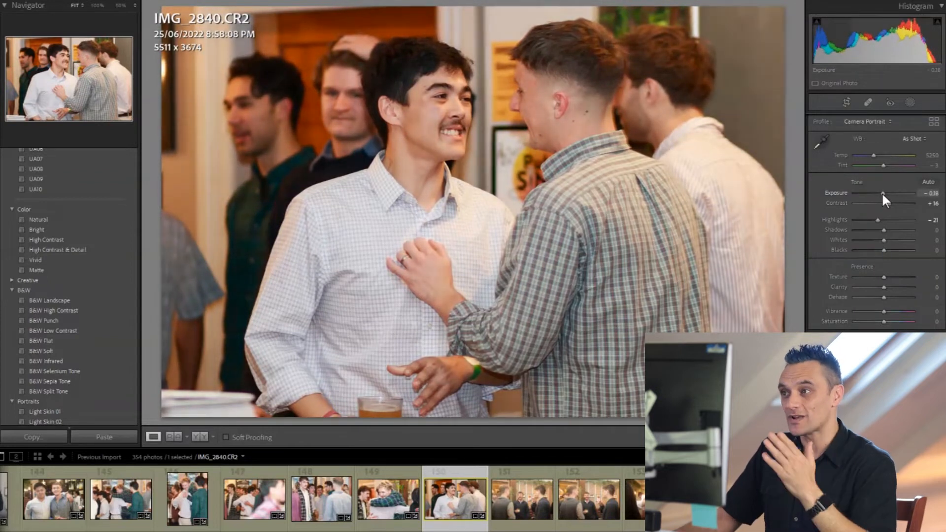
Step: Open EOS_7912, straighten it to −0.51 and crop it to 6452 x 4301
{"action": "left_click", "coordinate": [513, 509]}
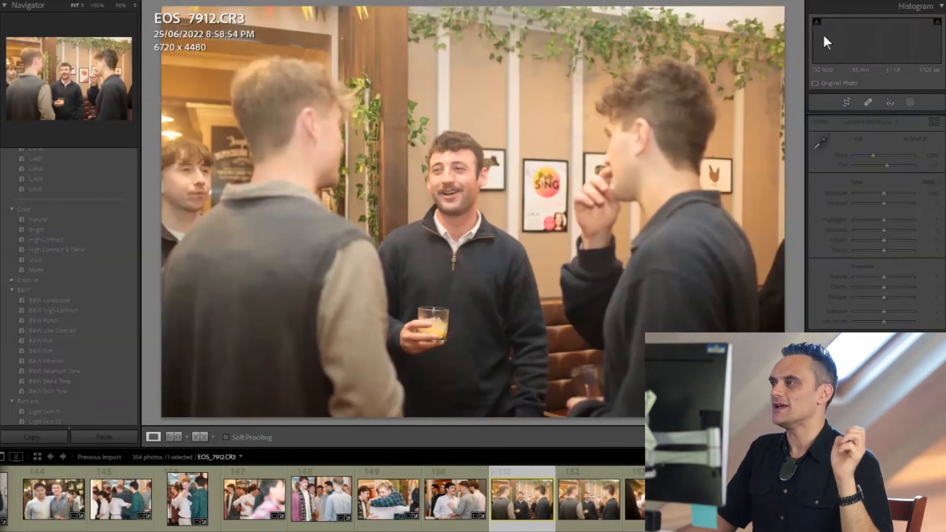
{"action": "left_click", "coordinate": [848, 102]}
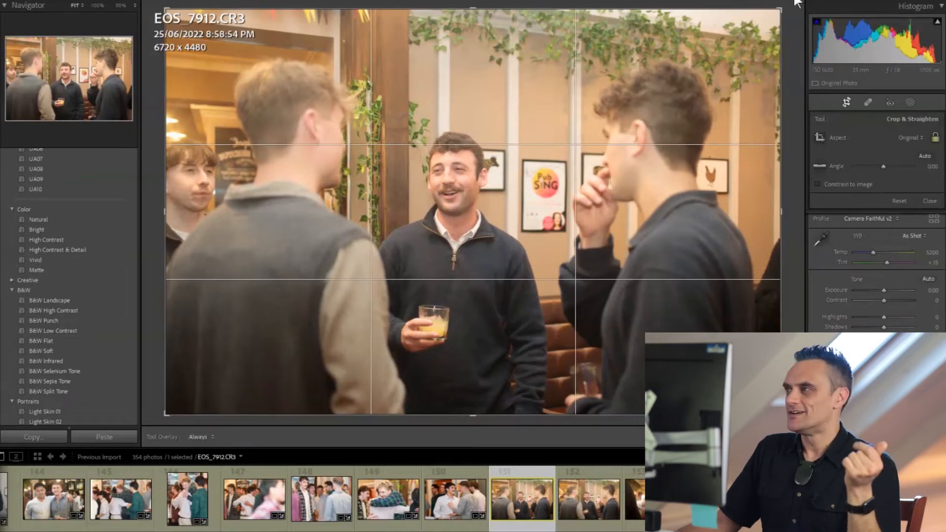
{"action": "left_click_drag", "start_coordinate": [773, 17], "coordinate": [779, 20]}
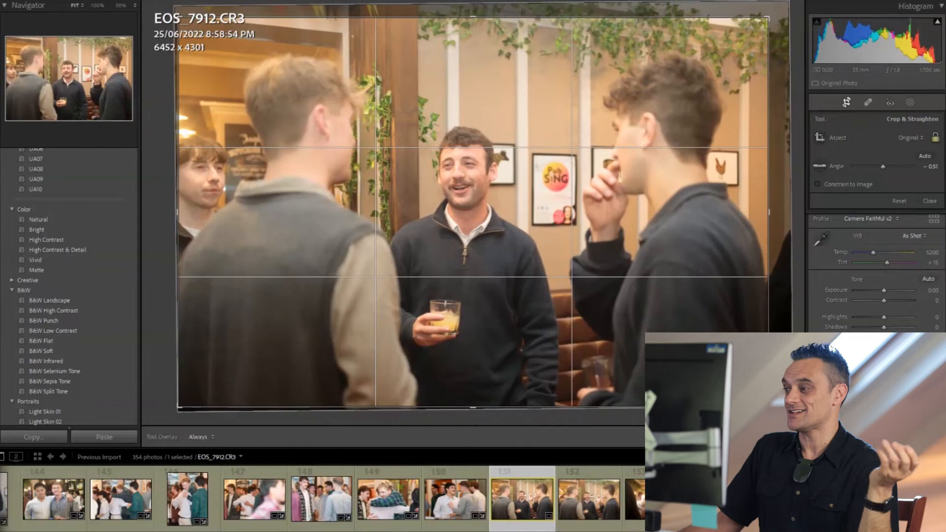
{"action": "key", "text": "Return"}
Step: Set EOS_7912's clarity to +16, dehaze to +14, highlights to −23, contrast to +11 and vibrance to +16
{"action": "mouse_move", "coordinate": [884, 286]}
{"action": "left_mouse_down"}
{"action": "mouse_move", "coordinate": [893, 283]}
{"action": "mouse_move", "coordinate": [888, 295]}
{"action": "left_mouse_up"}
{"action": "left_click_drag", "start_coordinate": [877, 216], "coordinate": [877, 220]}
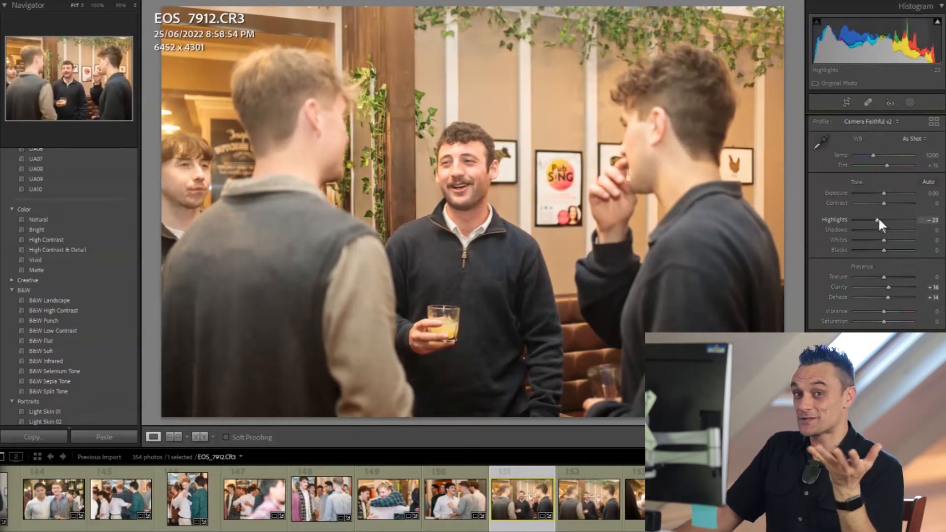
{"action": "left_click_drag", "start_coordinate": [880, 203], "coordinate": [886, 203]}
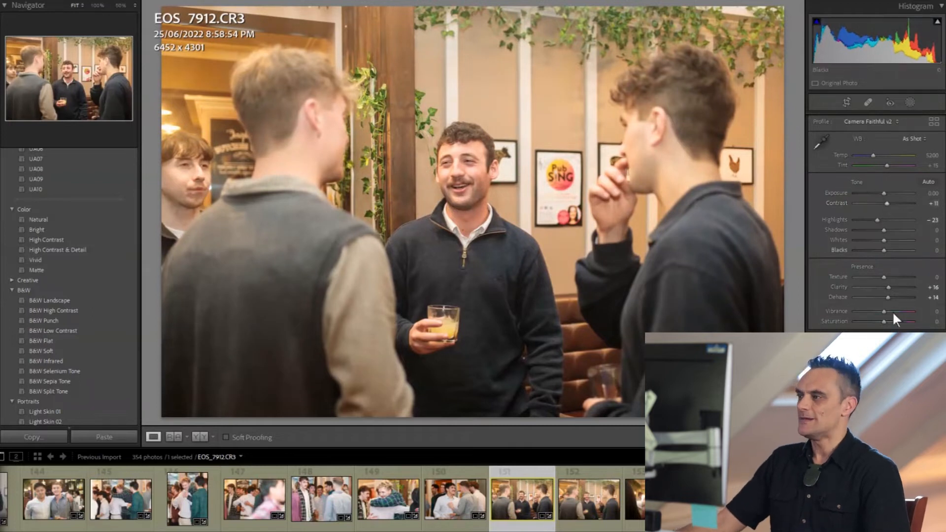
{"action": "left_click_drag", "start_coordinate": [884, 312], "coordinate": [888, 312]}
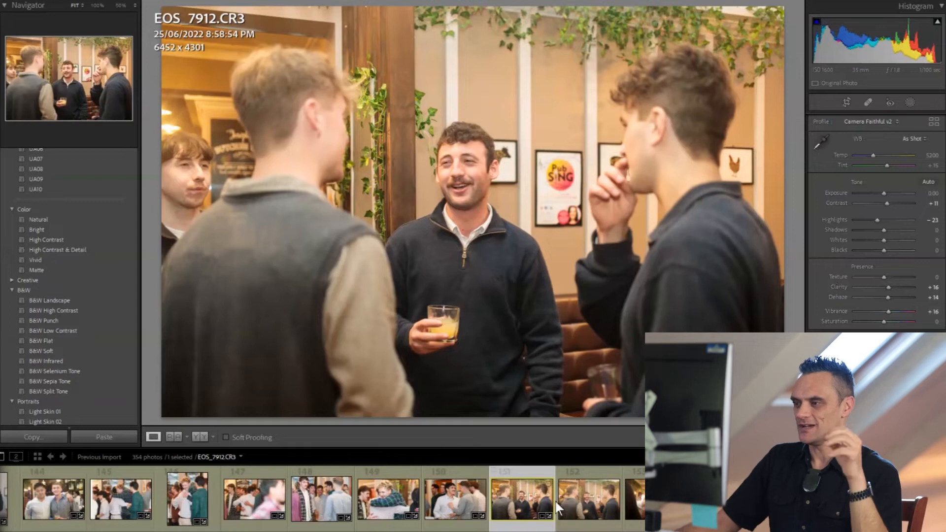
Step: Straighten EOS_7913 to −1.36, crop it to 6185 x 4123, and set highlights −37, contrast +26 and temperature 4456
{"action": "left_click", "coordinate": [593, 497]}
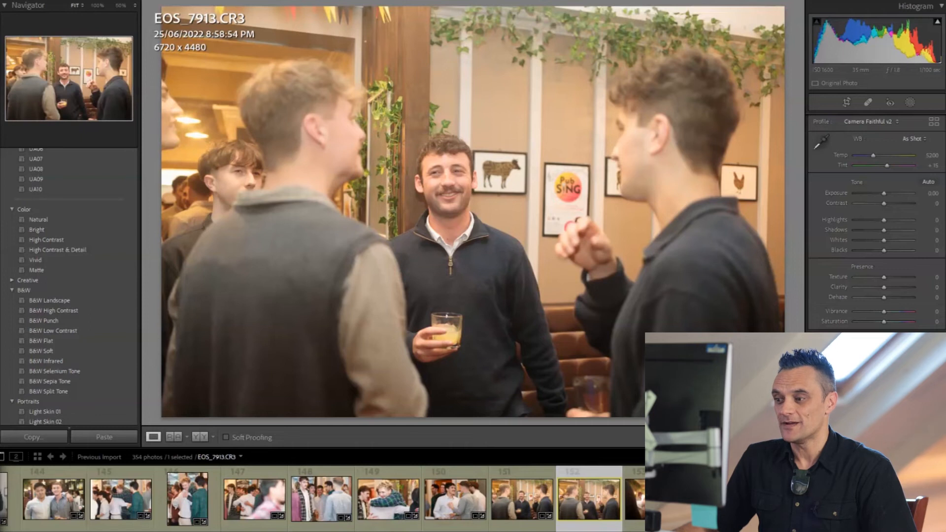
{"action": "scroll", "coordinate": [322, 497], "scroll_direction": "down", "scroll_amount": 4}
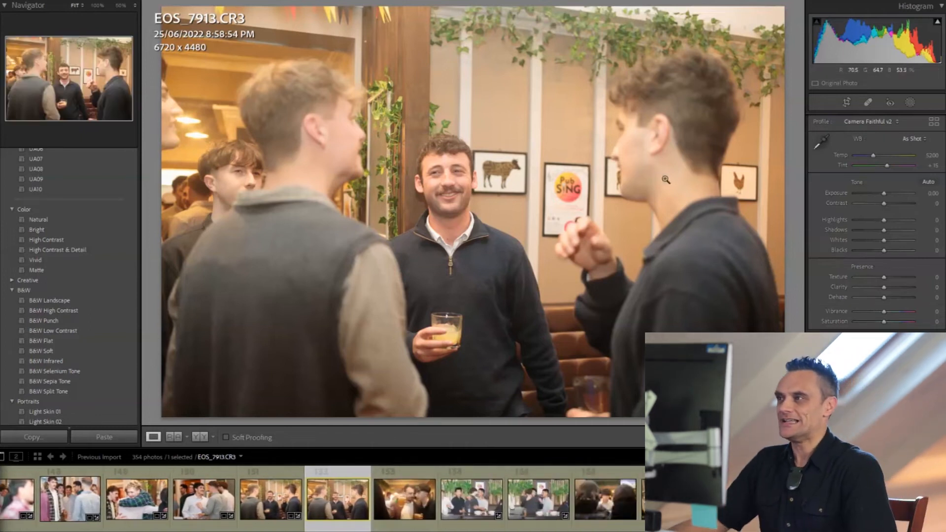
{"action": "left_click", "coordinate": [847, 102]}
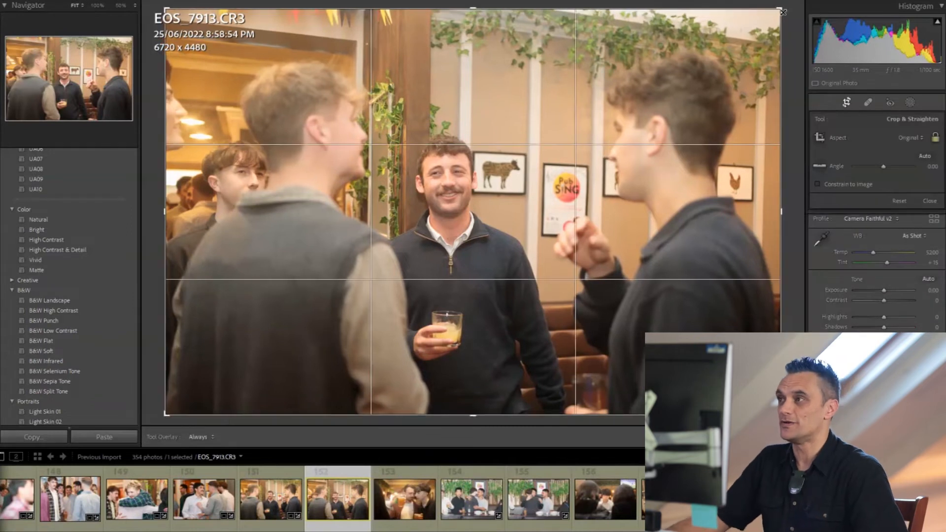
{"action": "mouse_move", "coordinate": [777, 14]}
{"action": "left_mouse_down"}
{"action": "mouse_move", "coordinate": [770, 20]}
{"action": "mouse_move", "coordinate": [788, 19]}
{"action": "mouse_move", "coordinate": [783, 12]}
{"action": "left_mouse_up"}
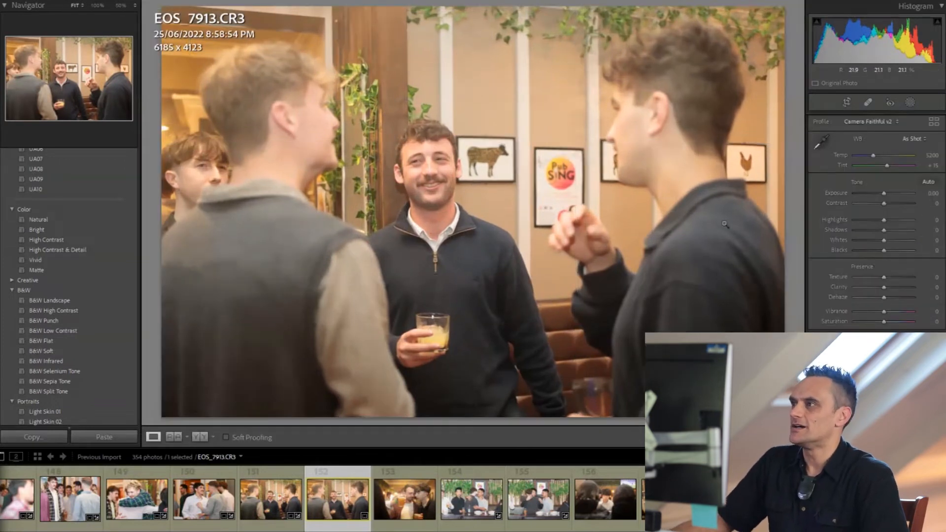
{"action": "left_click", "coordinate": [846, 103]}
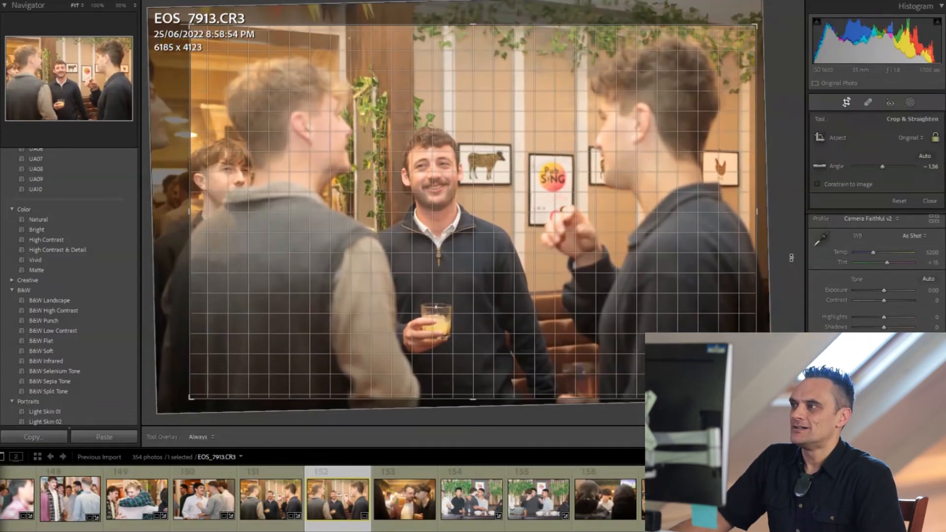
{"action": "key", "text": "Return"}
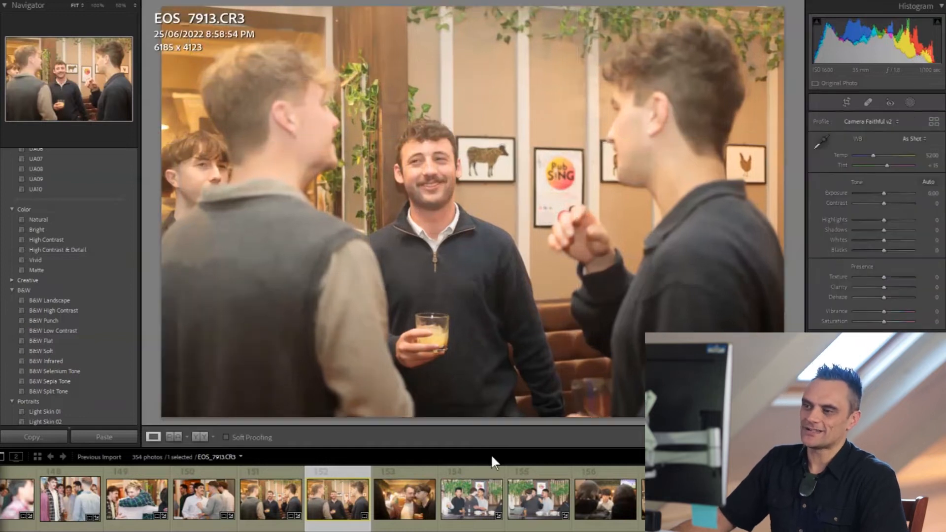
{"action": "left_click_drag", "start_coordinate": [881, 220], "coordinate": [891, 203]}
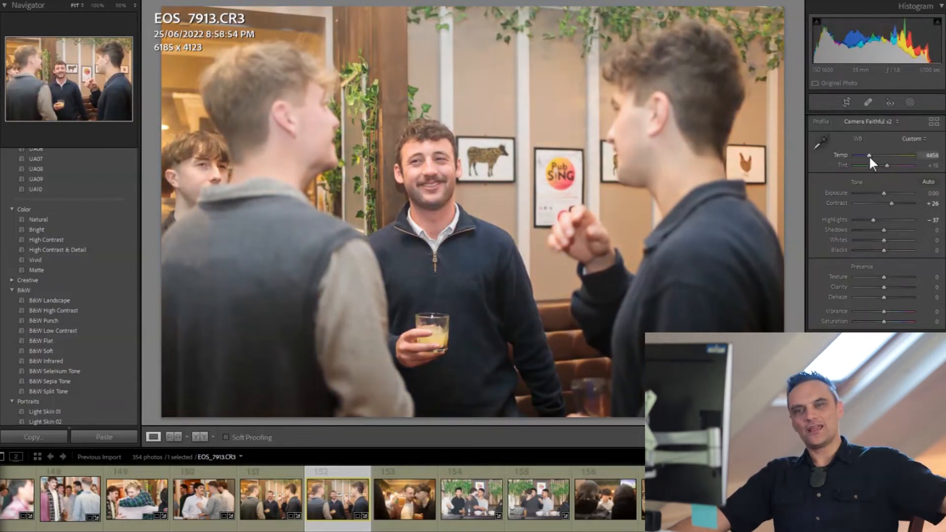
Step: Straighten EOS_7917 to −0.70, crop it to 6252 x 4168, apply automatic tone and set the temperature to 3930
{"action": "left_click", "coordinate": [419, 512]}
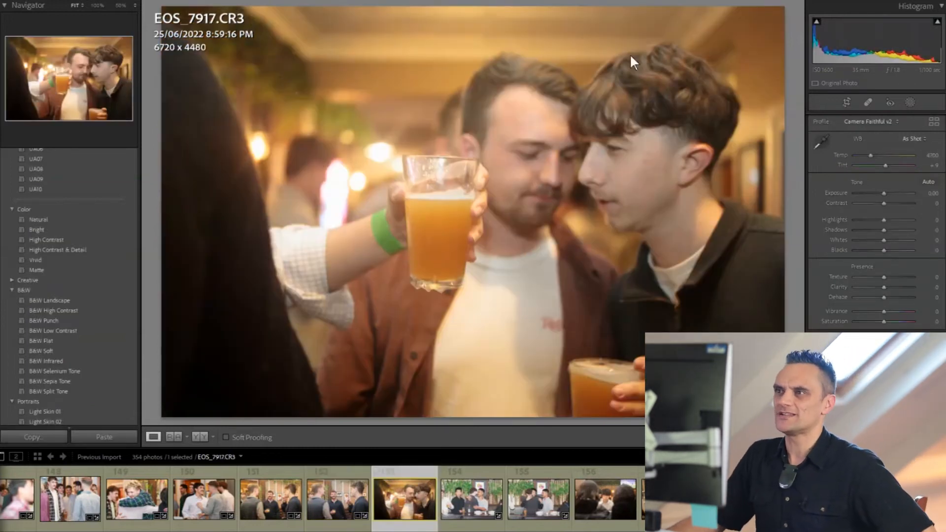
{"action": "left_click", "coordinate": [848, 101]}
{"action": "left_click_drag", "start_coordinate": [792, 113], "coordinate": [785, 304]}
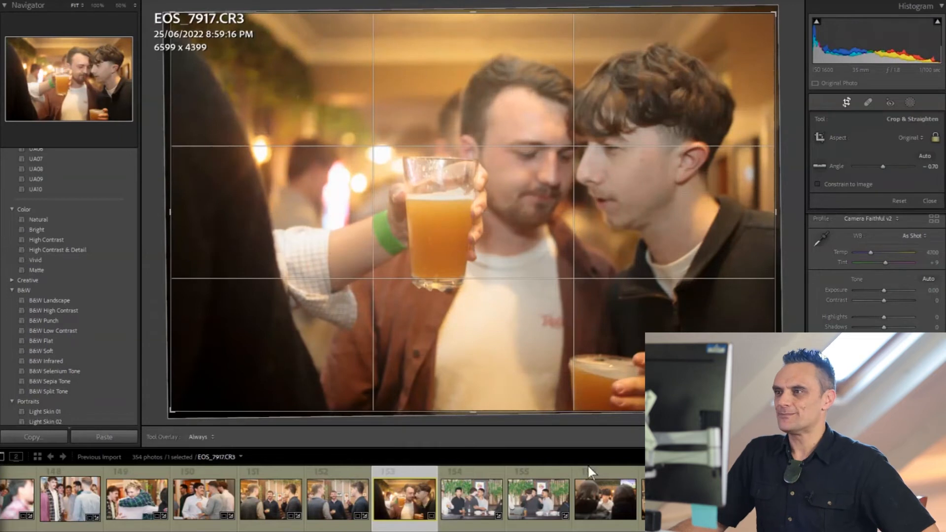
{"action": "left_click_drag", "start_coordinate": [171, 410], "coordinate": [186, 400]}
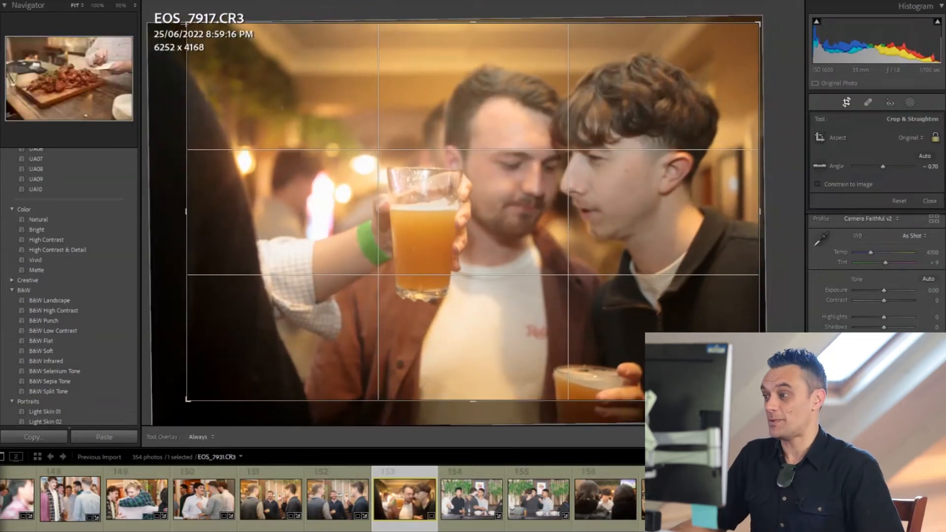
{"action": "key", "text": "Return"}
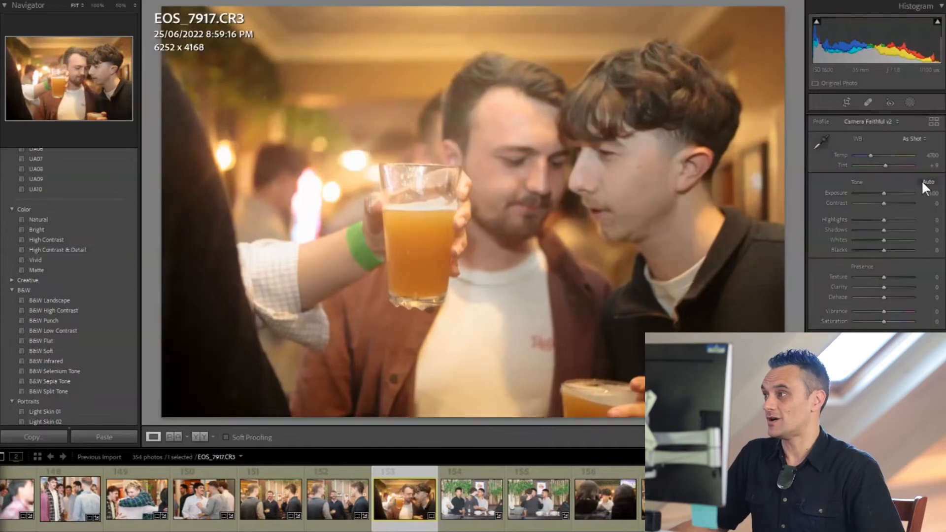
{"action": "left_click", "coordinate": [924, 181]}
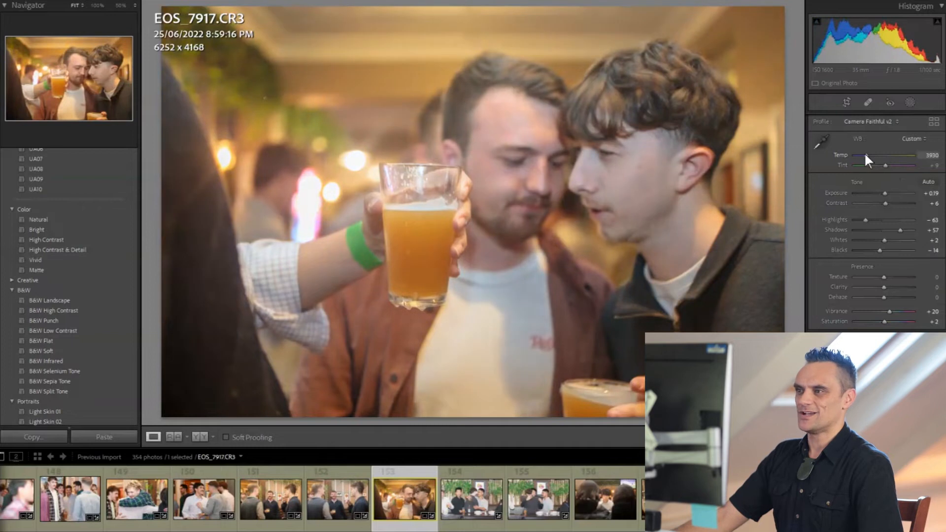
Step: Straighten IMG_2849 to −1.48, crop it to 5478 x 3652, and set exposure −0.26, contrast +28, highlights −68 and shadows +2
{"action": "left_click", "coordinate": [476, 504]}
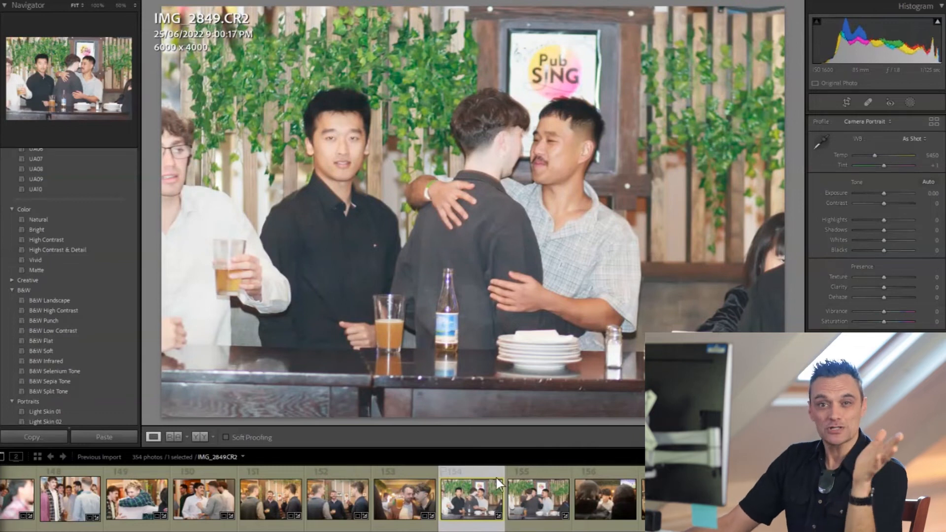
{"action": "left_click", "coordinate": [846, 102]}
{"action": "left_click_drag", "start_coordinate": [787, 8], "coordinate": [765, 26]}
{"action": "left_click_drag", "start_coordinate": [693, 111], "coordinate": [678, 112]}
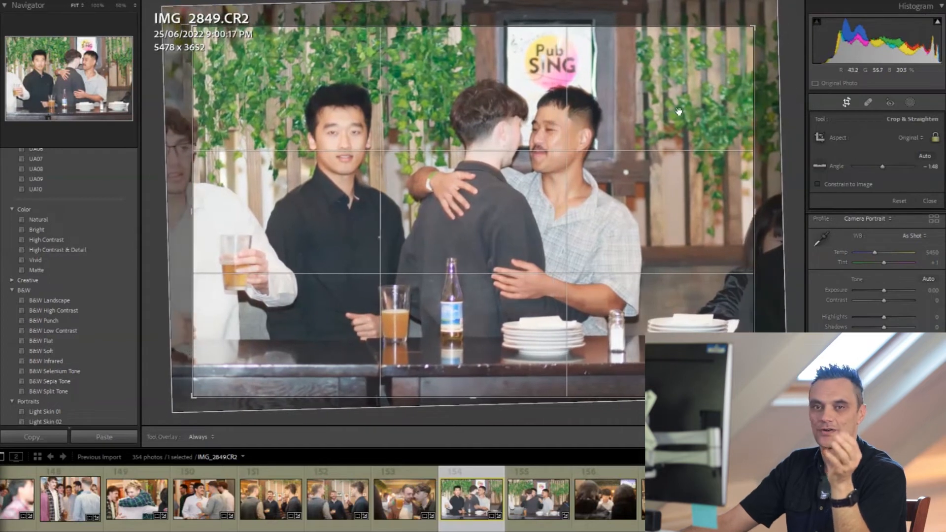
{"action": "key", "text": "Return"}
{"action": "mouse_move", "coordinate": [885, 203]}
{"action": "left_mouse_down"}
{"action": "mouse_move", "coordinate": [883, 219]}
{"action": "mouse_move", "coordinate": [864, 221]}
{"action": "mouse_move", "coordinate": [893, 230]}
{"action": "mouse_move", "coordinate": [881, 193]}
{"action": "left_mouse_up"}
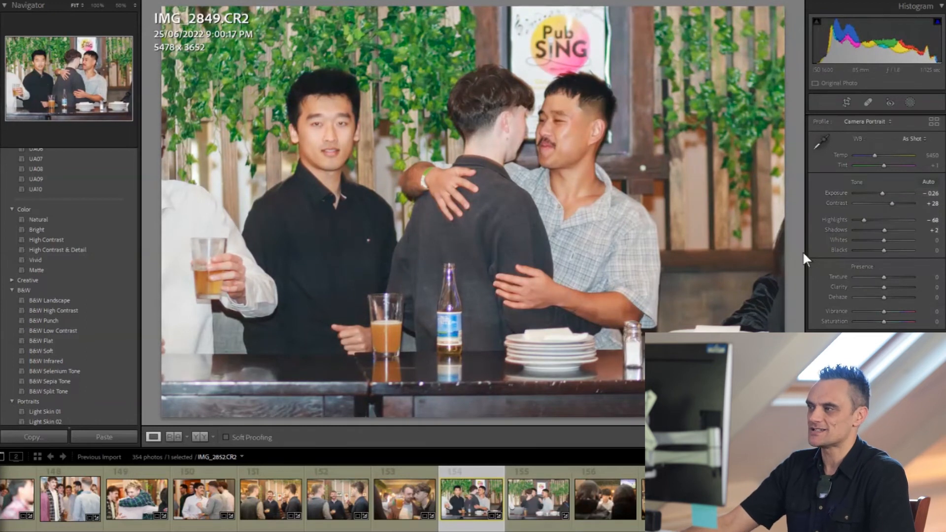
Step: Straighten IMG_2852 to −0.07, crop it at a 4 x 3 aspect to 4534 x 3401, and raise its clarity slightly
{"action": "left_click", "coordinate": [537, 505]}
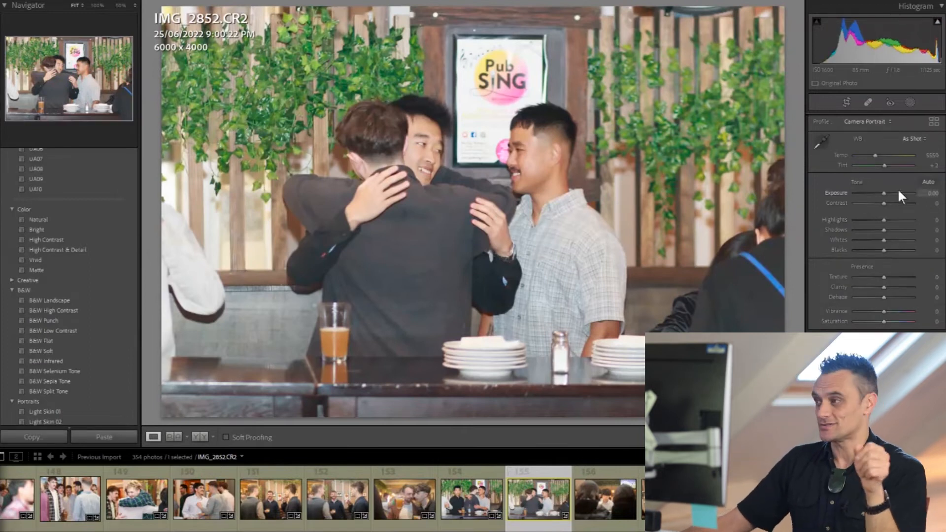
{"action": "left_click", "coordinate": [846, 101]}
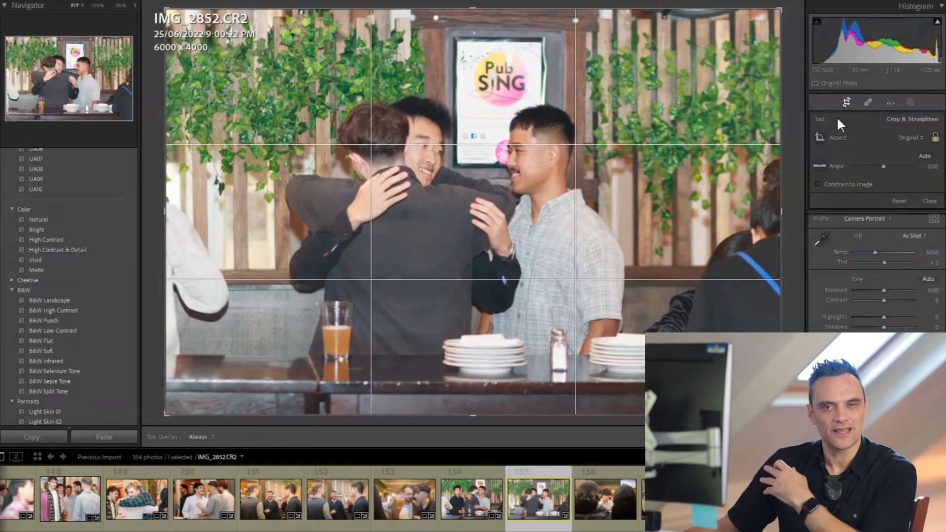
{"action": "left_click_drag", "start_coordinate": [779, 9], "coordinate": [735, 39]}
{"action": "left_click_drag", "start_coordinate": [769, 39], "coordinate": [775, 47]}
{"action": "left_click", "coordinate": [910, 138]}
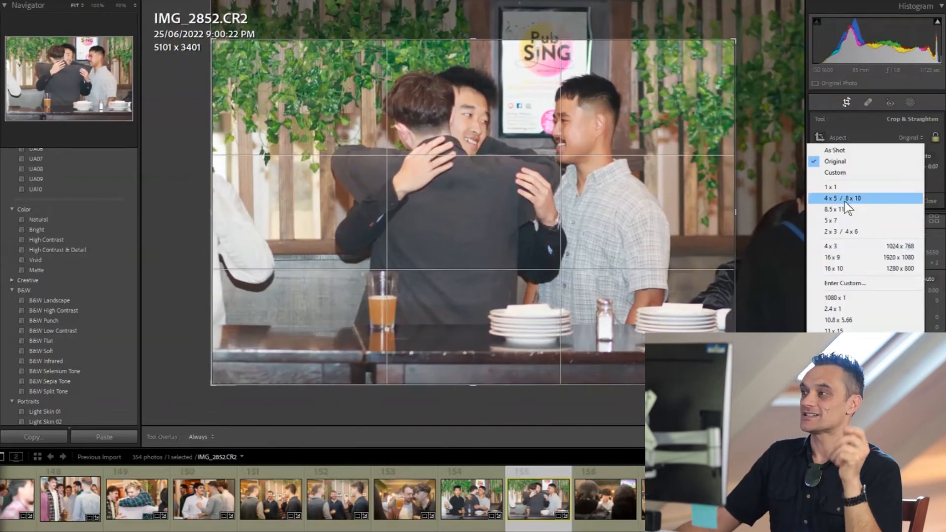
{"action": "left_click", "coordinate": [831, 246]}
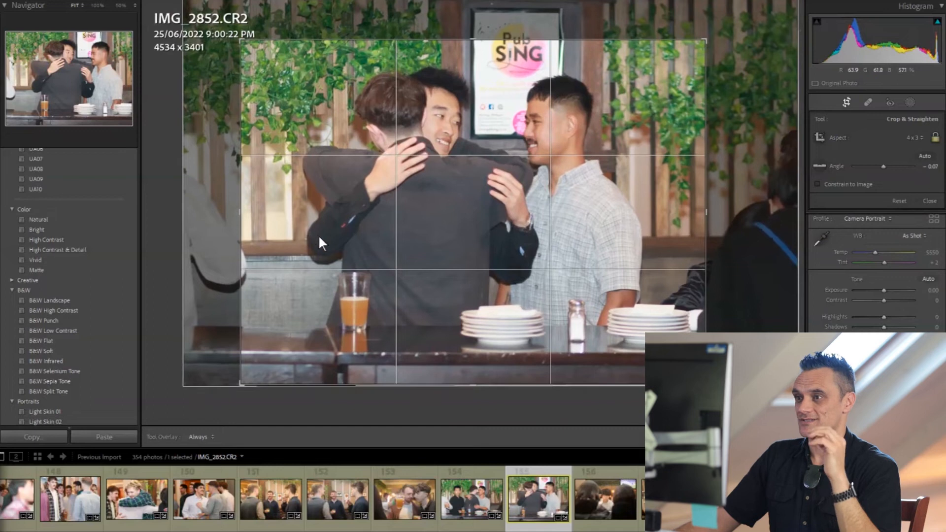
{"action": "left_click_drag", "start_coordinate": [458, 223], "coordinate": [446, 223]}
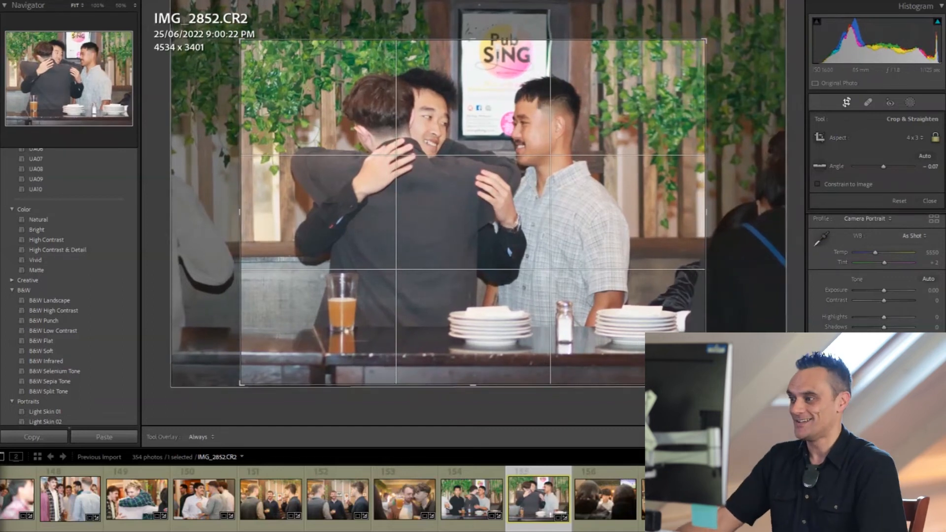
{"action": "key", "text": "Return"}
{"action": "left_click_drag", "start_coordinate": [881, 285], "coordinate": [885, 283]}
Step: Crop EOS_7921 to 5562 x 3708 around the seated man, and set shadows +26, contrast +23 and clarity +26
{"action": "left_click", "coordinate": [611, 496]}
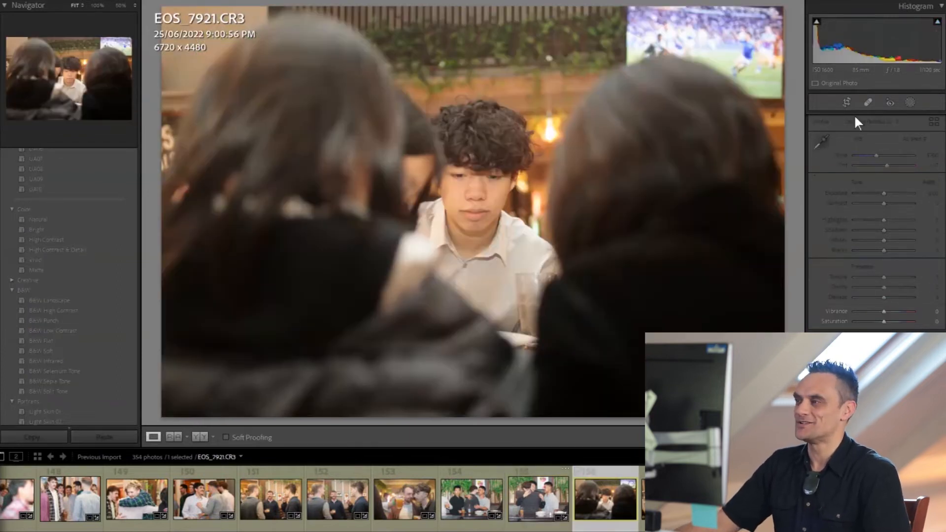
{"action": "left_click", "coordinate": [847, 102]}
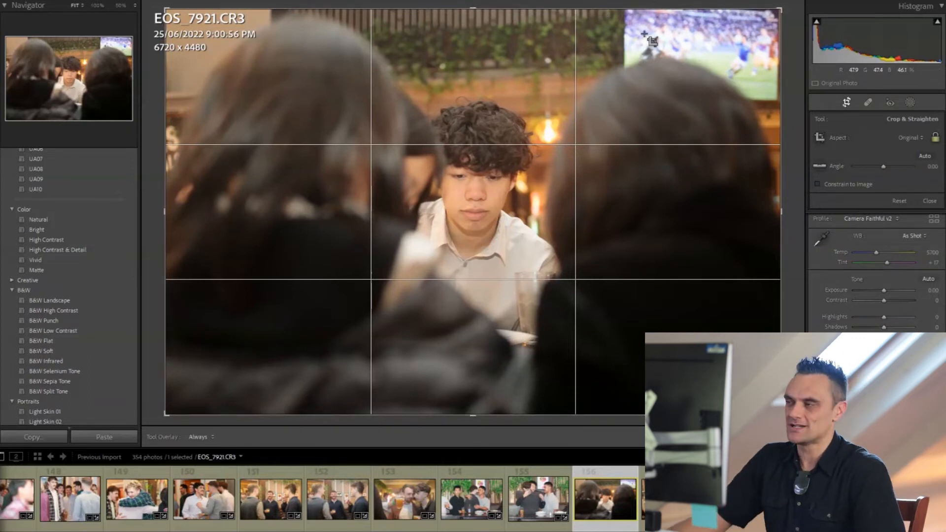
{"action": "left_click_drag", "start_coordinate": [753, 44], "coordinate": [674, 76]}
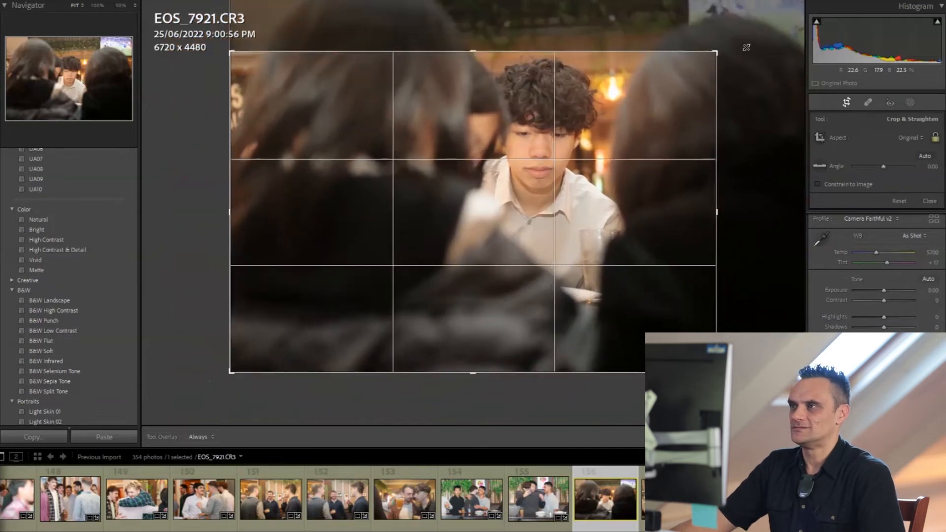
{"action": "left_click_drag", "start_coordinate": [618, 177], "coordinate": [597, 175]}
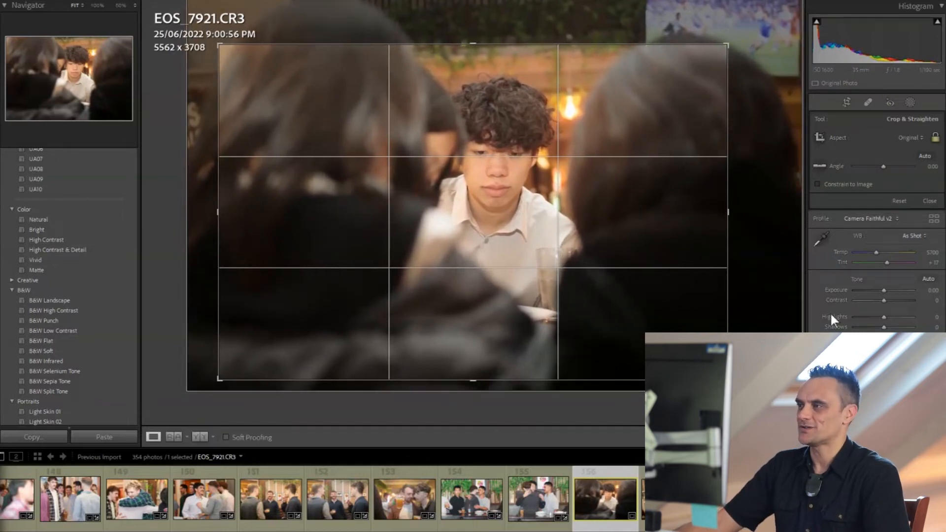
{"action": "key", "text": "Return"}
{"action": "left_click_drag", "start_coordinate": [884, 230], "coordinate": [891, 202]}
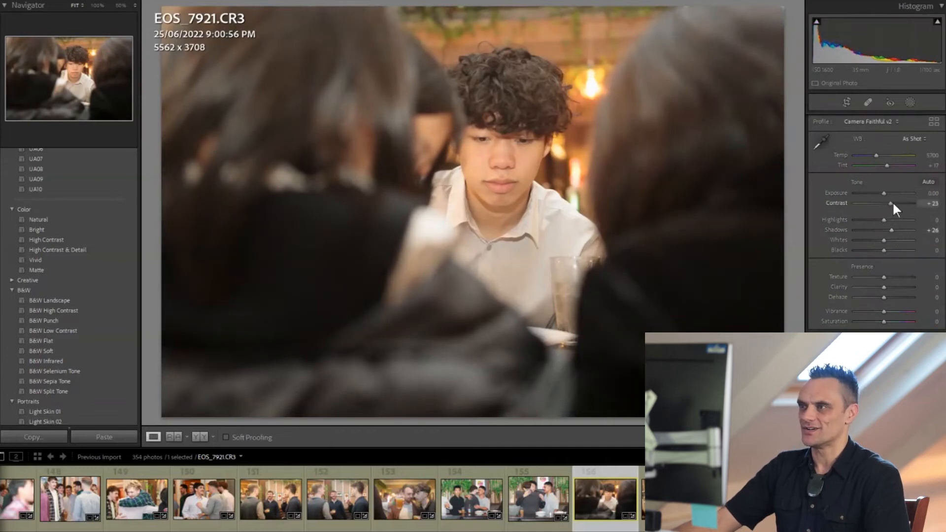
{"action": "left_click_drag", "start_coordinate": [883, 287], "coordinate": [891, 288]}
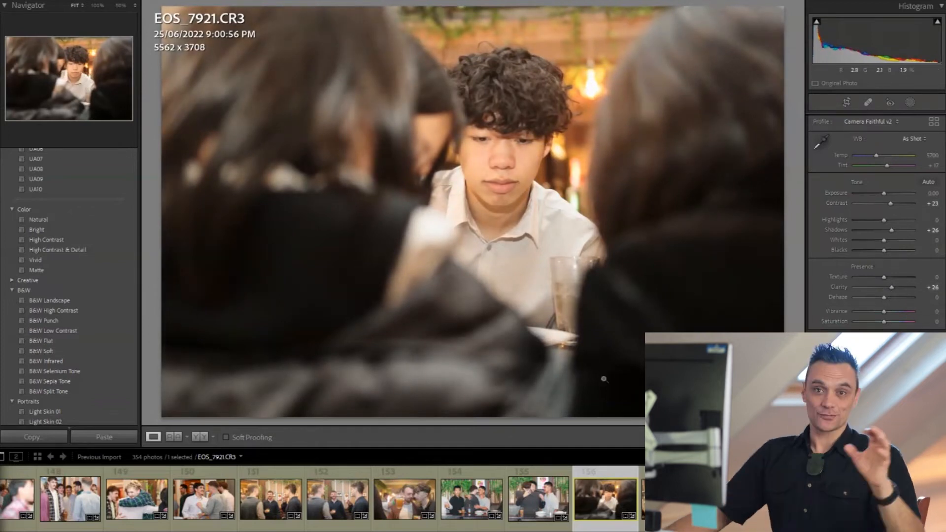
Step: Straighten EOS_7931 to 0.09 and crop it to 6166 x 4111 around the board of chicken wings
{"action": "left_click", "coordinate": [671, 498]}
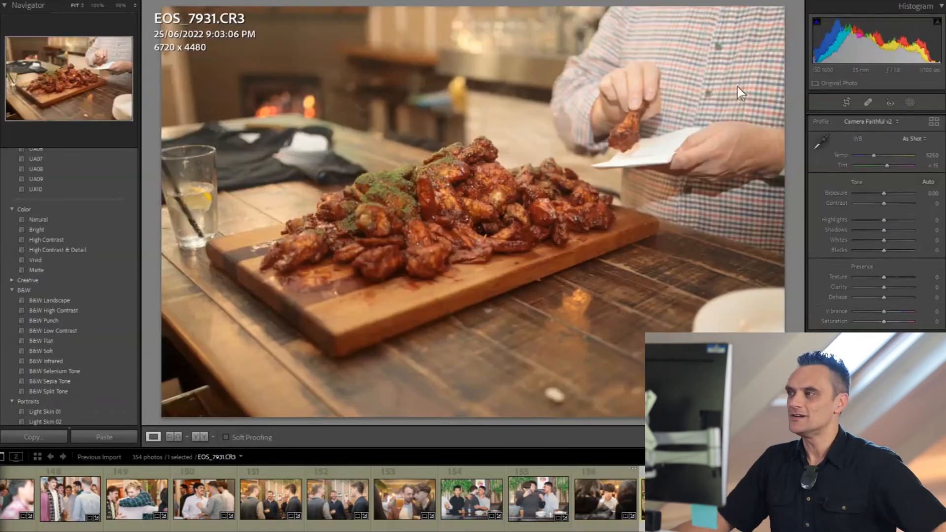
{"action": "left_click", "coordinate": [845, 104]}
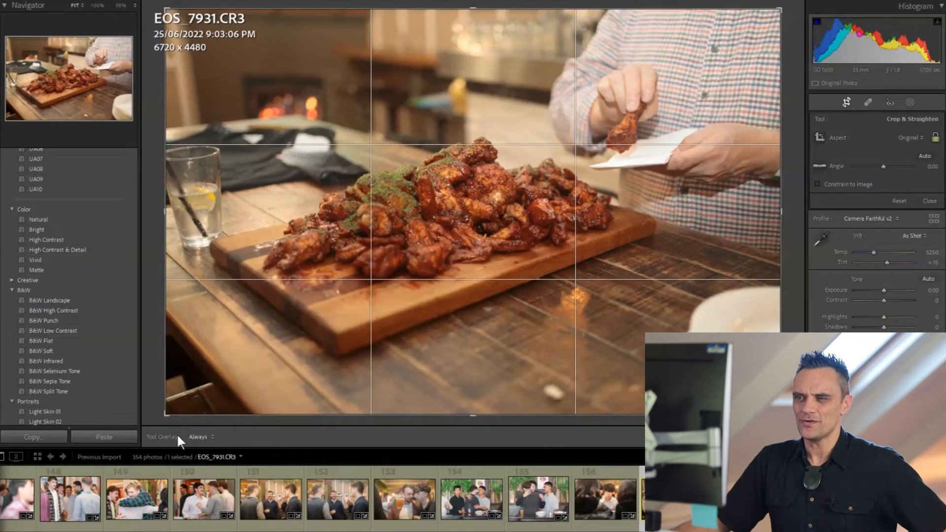
{"action": "left_click_drag", "start_coordinate": [168, 416], "coordinate": [166, 408]}
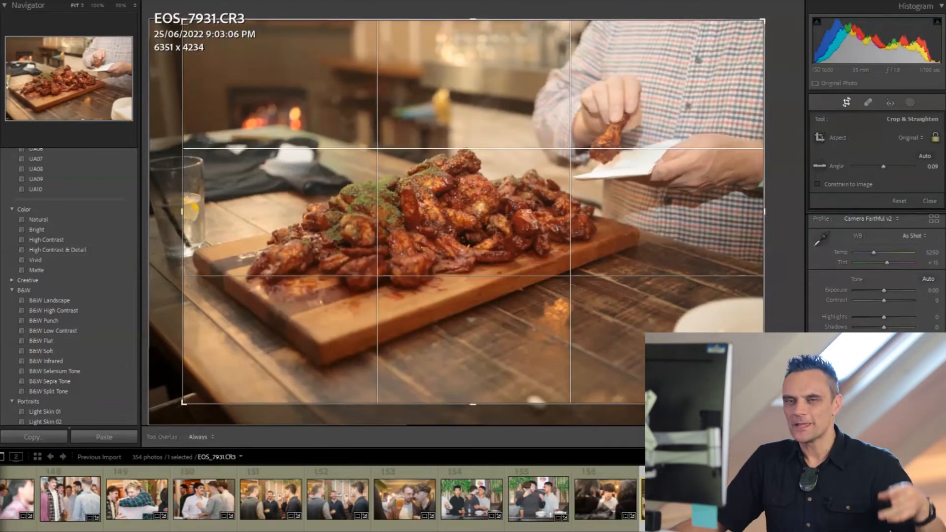
{"action": "key", "text": "Return"}
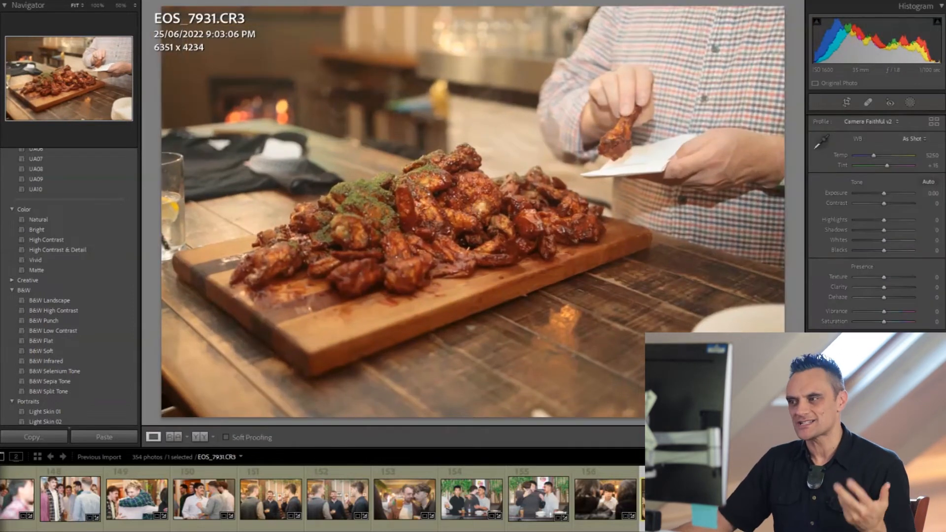
{"action": "left_click", "coordinate": [847, 101]}
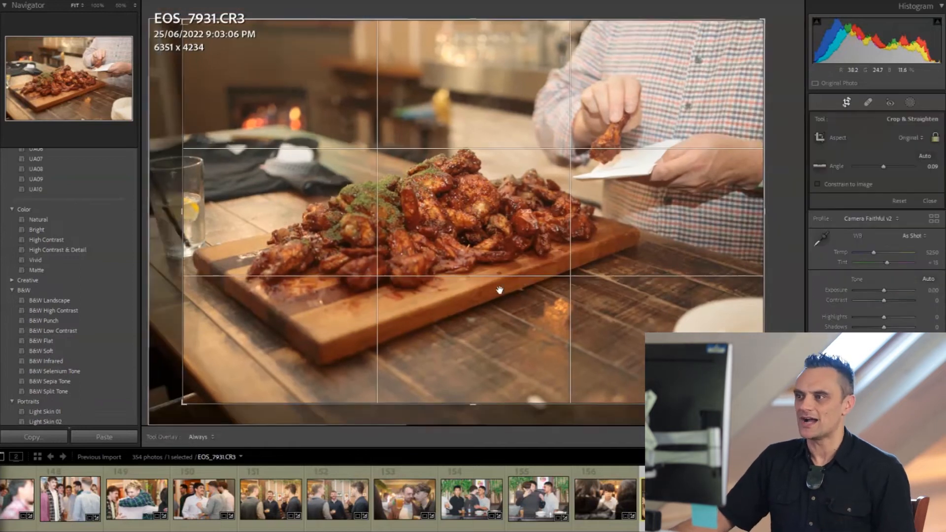
{"action": "left_click_drag", "start_coordinate": [179, 407], "coordinate": [186, 401]}
{"action": "left_click_drag", "start_coordinate": [250, 351], "coordinate": [257, 348]}
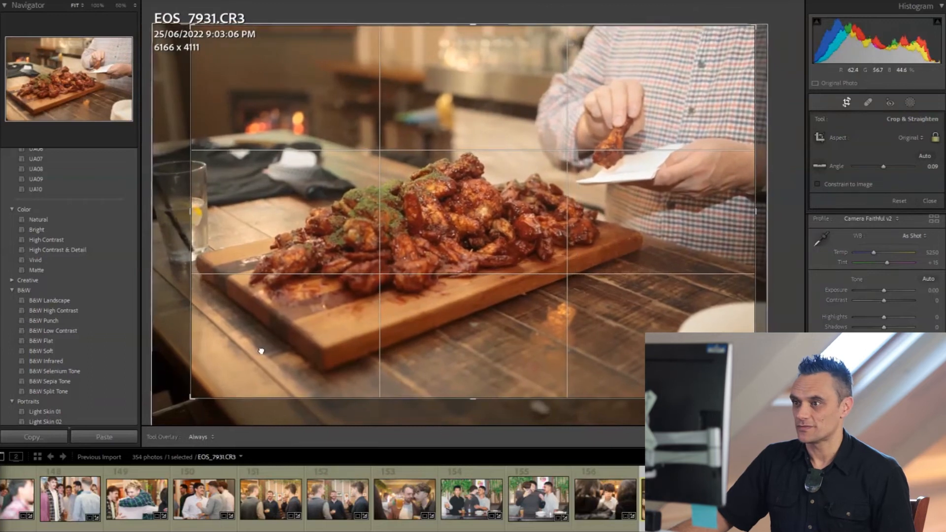
{"action": "key", "text": "Return"}
Step: Set EOS_7931's highlights to −21 and shadows to +11, and raise its clarity and vibrance slightly
{"action": "left_click_drag", "start_coordinate": [884, 219], "coordinate": [876, 218]}
{"action": "left_click", "coordinate": [891, 230]}
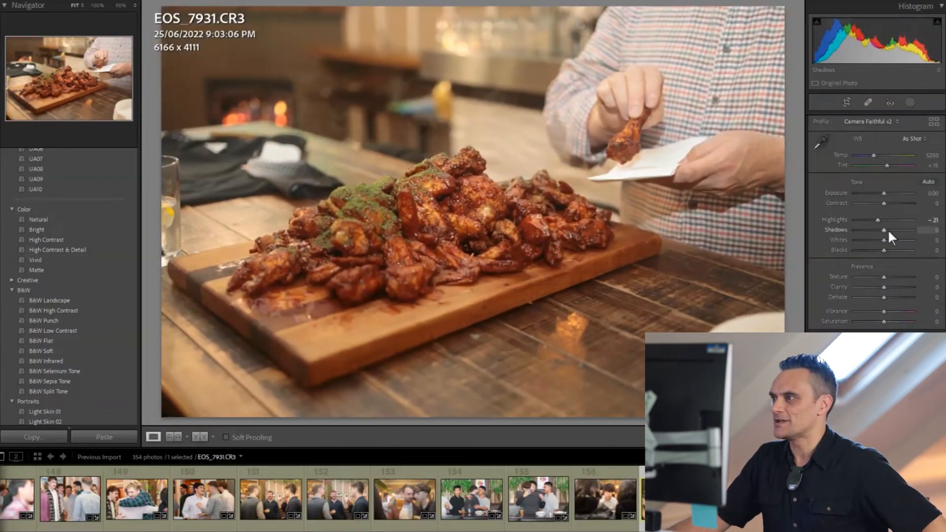
{"action": "left_click_drag", "start_coordinate": [891, 228], "coordinate": [887, 230]}
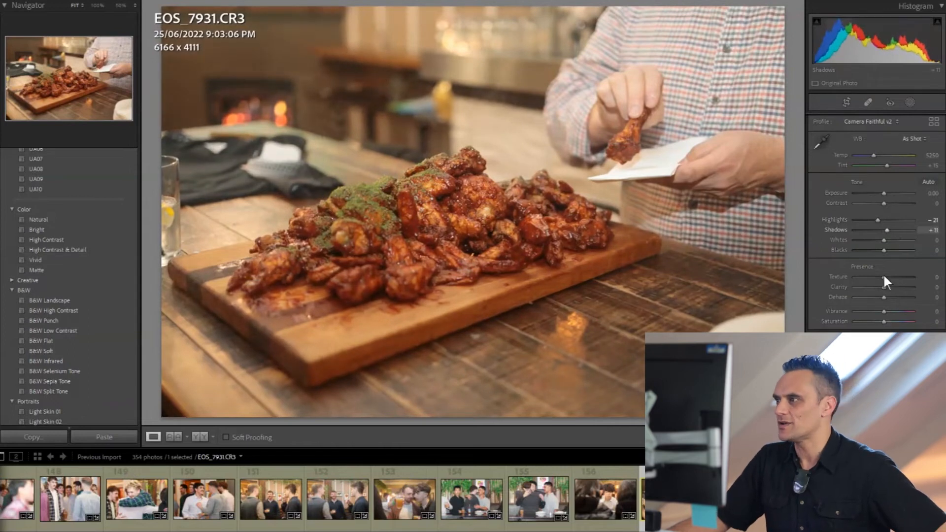
{"action": "left_click_drag", "start_coordinate": [883, 287], "coordinate": [888, 310]}
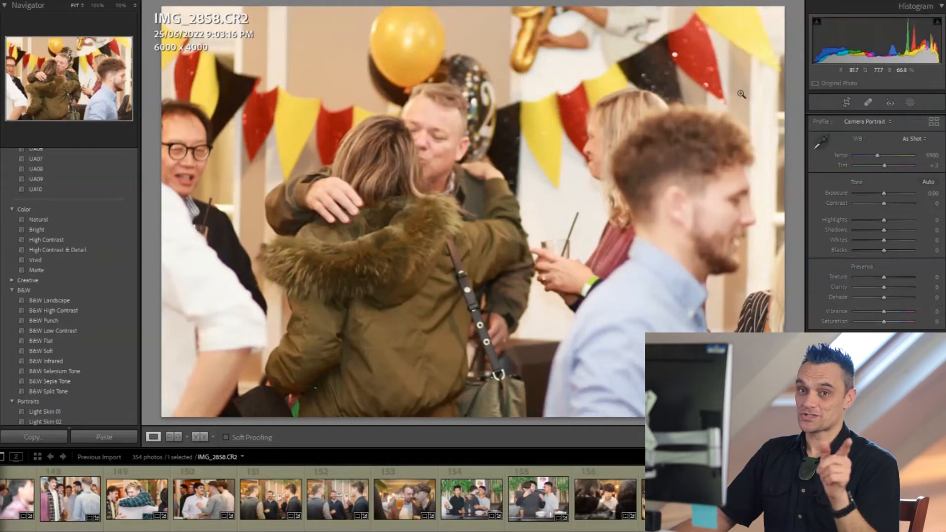
Step: Straighten IMG_2858 to −0.71, crop it to 5775 x 3850, and shift the framing slightly
{"action": "left_click", "coordinate": [846, 102]}
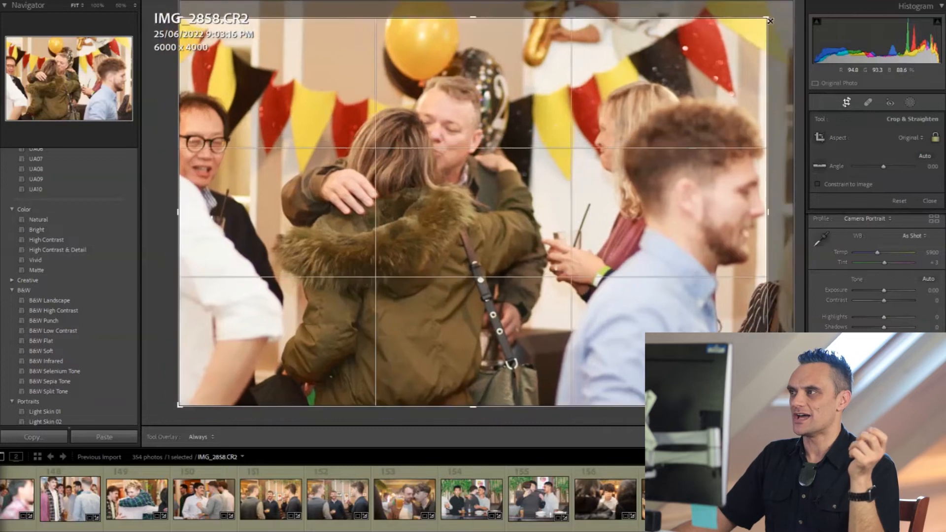
{"action": "mouse_move", "coordinate": [785, 16]}
{"action": "left_mouse_down"}
{"action": "mouse_move", "coordinate": [774, 20]}
{"action": "mouse_move", "coordinate": [781, 26]}
{"action": "left_mouse_up"}
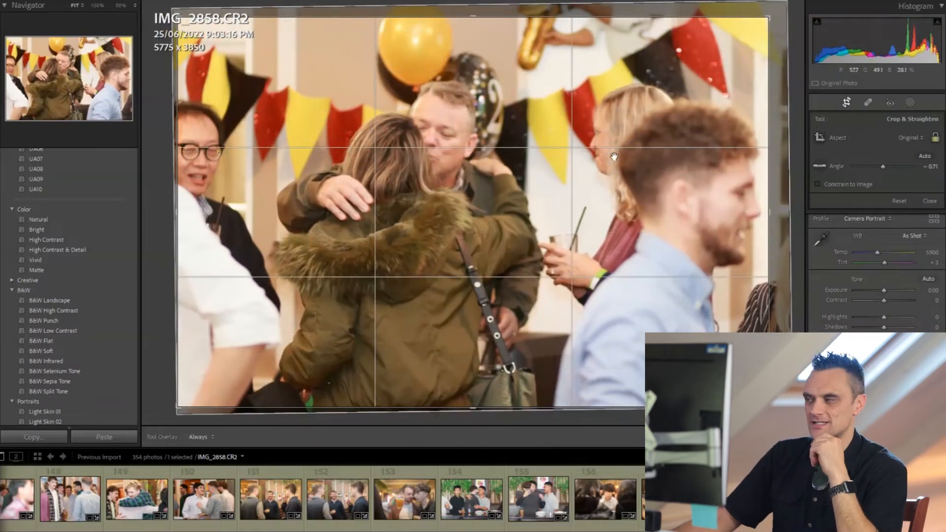
{"action": "left_click_drag", "start_coordinate": [571, 225], "coordinate": [567, 225]}
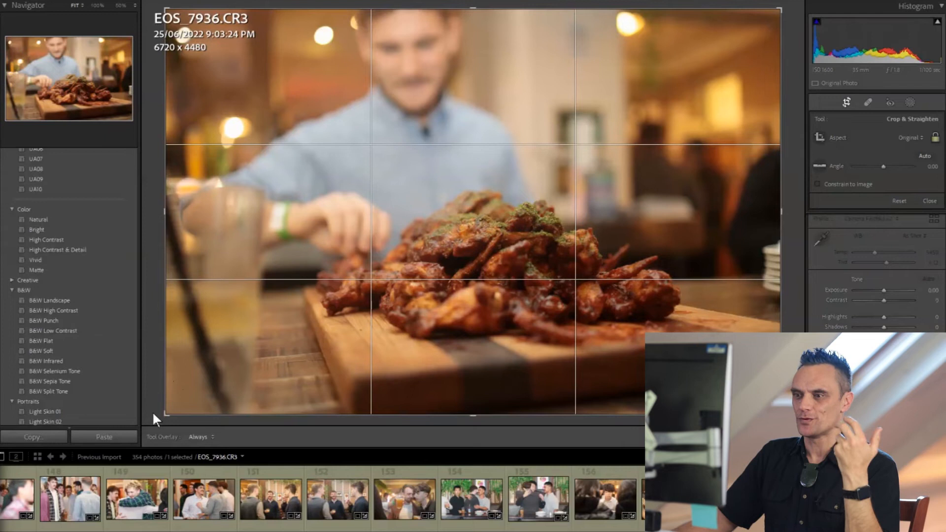
Step: Crop EOS_7936 at a 4 x 3 aspect to 5694 x 4270, and set shadows +60 and temperature 5333
{"action": "left_click", "coordinate": [901, 138]}
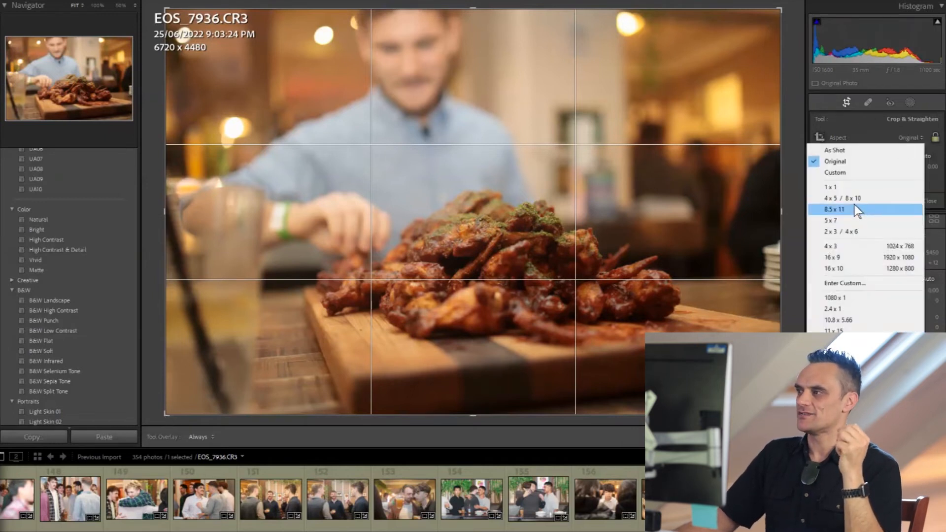
{"action": "left_click", "coordinate": [861, 247]}
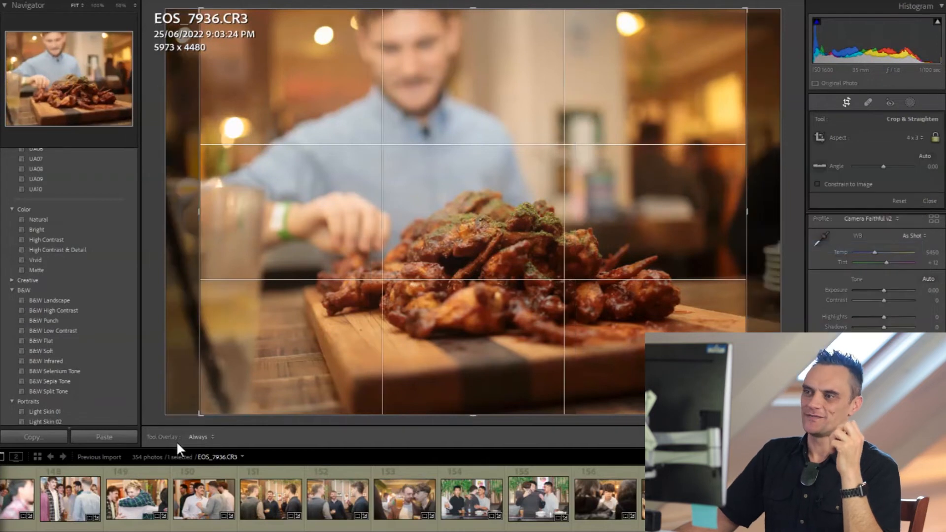
{"action": "mouse_move", "coordinate": [201, 414]}
{"action": "left_mouse_down"}
{"action": "mouse_move", "coordinate": [220, 400]}
{"action": "mouse_move", "coordinate": [210, 399]}
{"action": "left_mouse_up"}
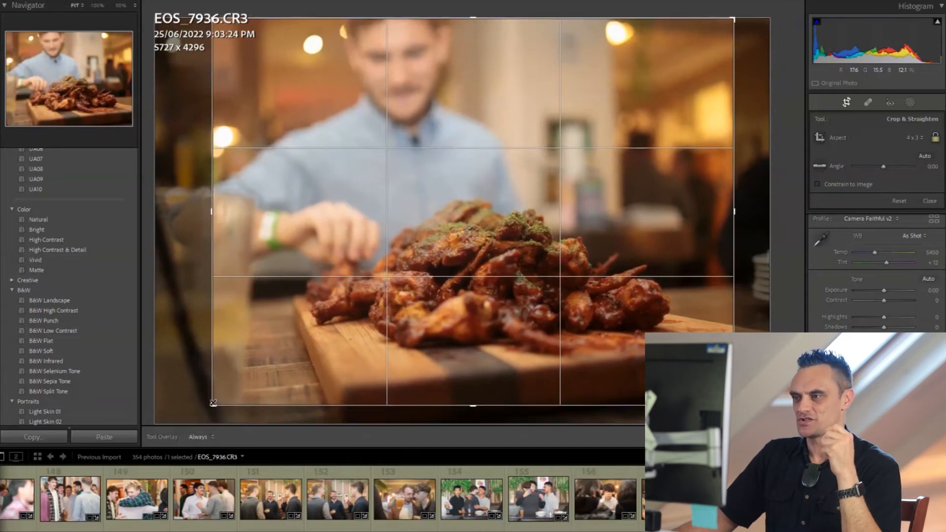
{"action": "key", "text": "Return"}
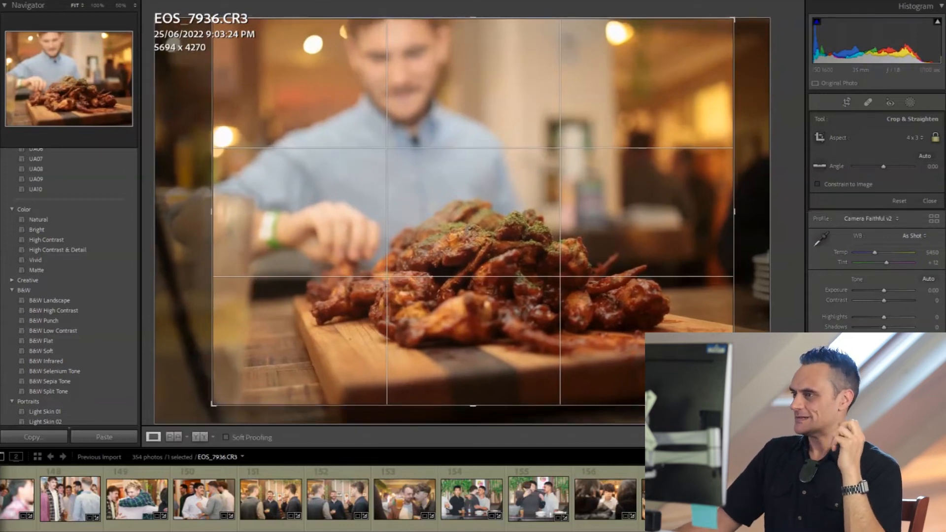
{"action": "left_click_drag", "start_coordinate": [884, 232], "coordinate": [902, 230]}
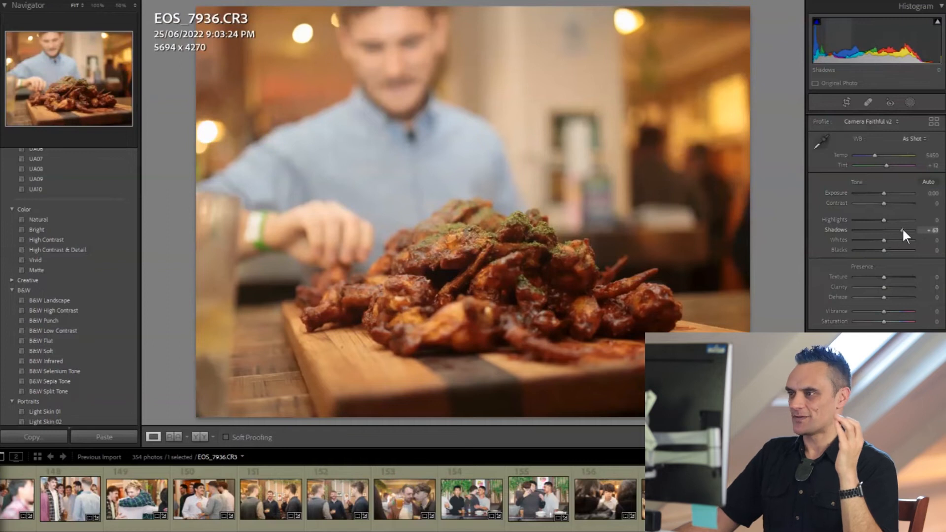
{"action": "left_click_drag", "start_coordinate": [873, 156], "coordinate": [873, 156]}
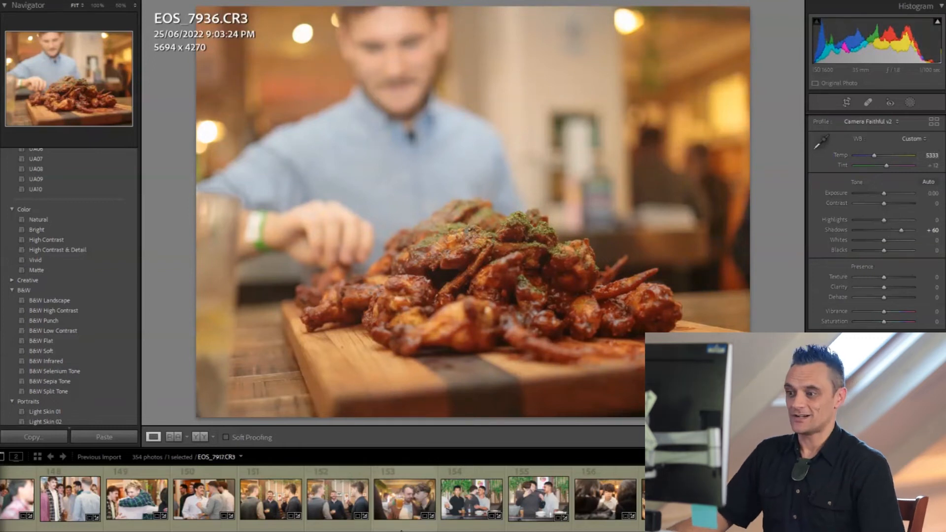
Step: Crop IMG_2866 to 5591 x 3727 around the three men, and set contrast +21 and shadows +26
{"action": "scroll", "coordinate": [322, 498], "scroll_direction": "down", "scroll_amount": 5}
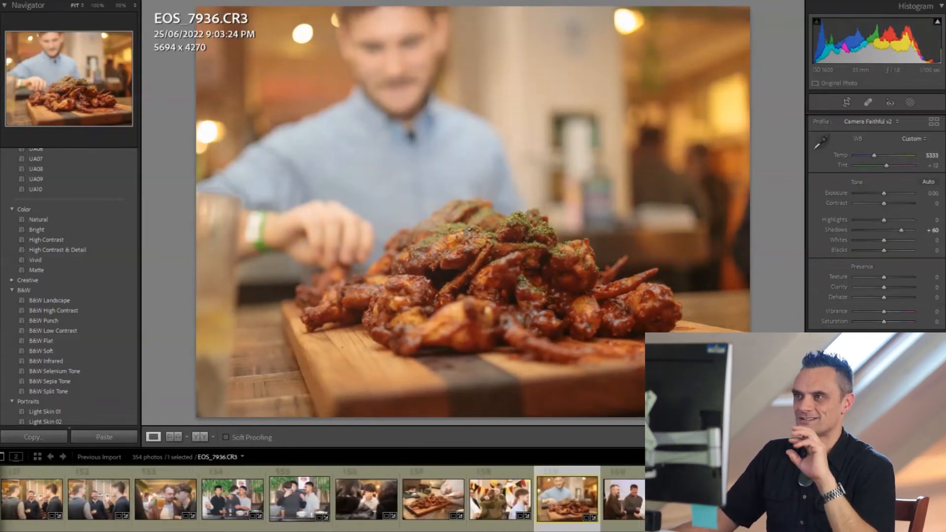
{"action": "left_click", "coordinate": [513, 510]}
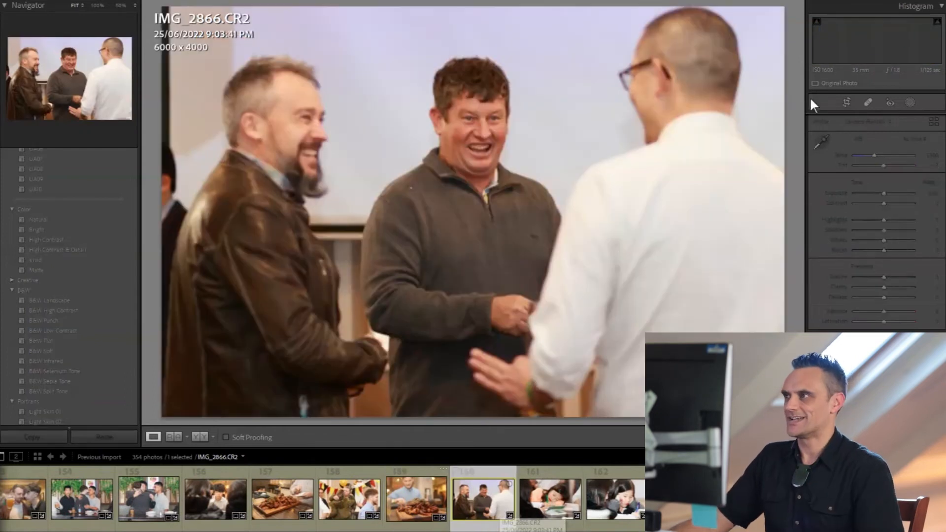
{"action": "left_click", "coordinate": [846, 102]}
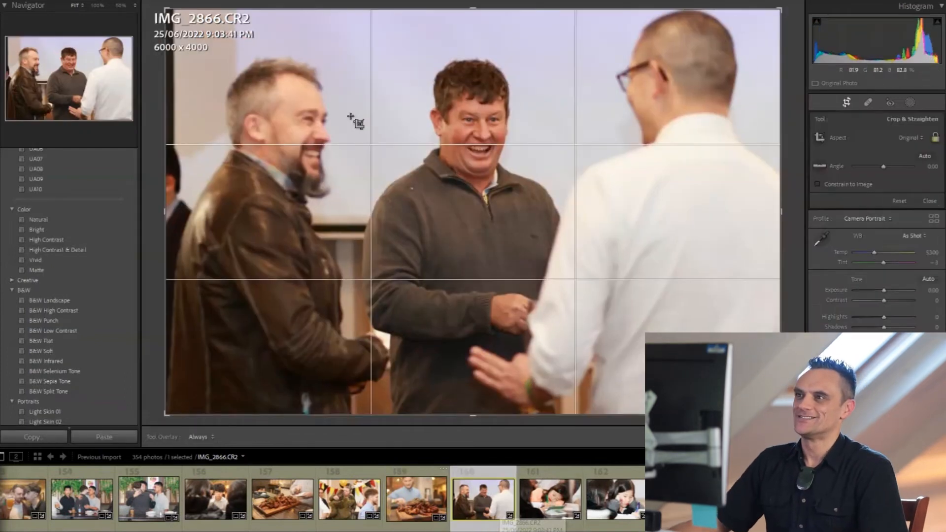
{"action": "left_click_drag", "start_coordinate": [166, 9], "coordinate": [188, 23]}
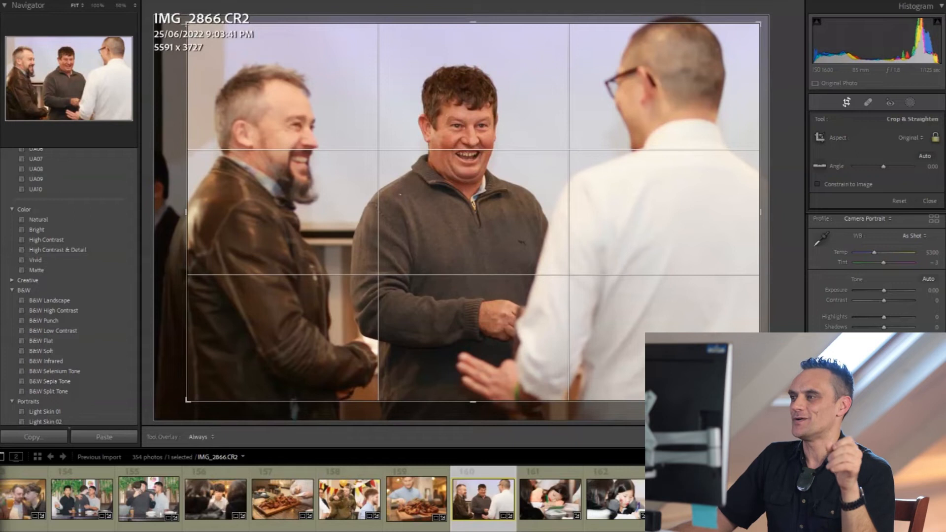
{"action": "key", "text": "Return"}
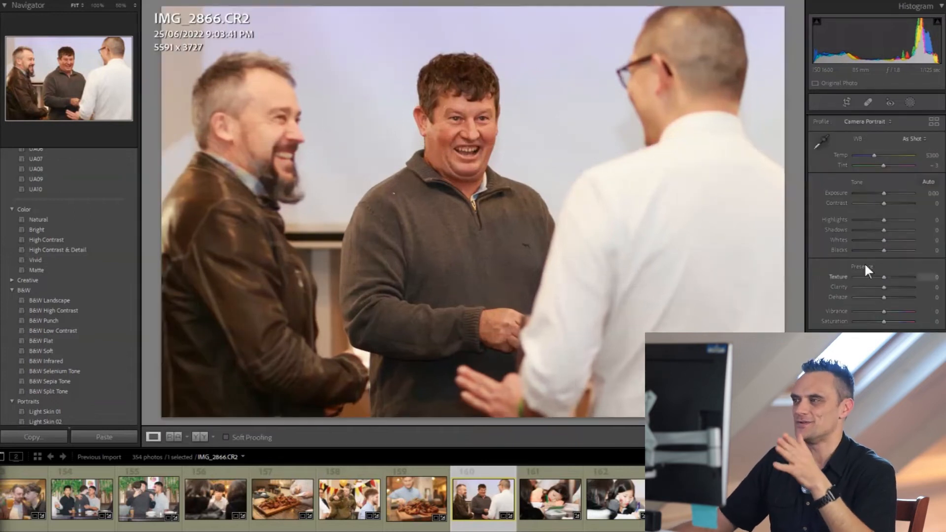
{"action": "left_click_drag", "start_coordinate": [883, 202], "coordinate": [891, 230]}
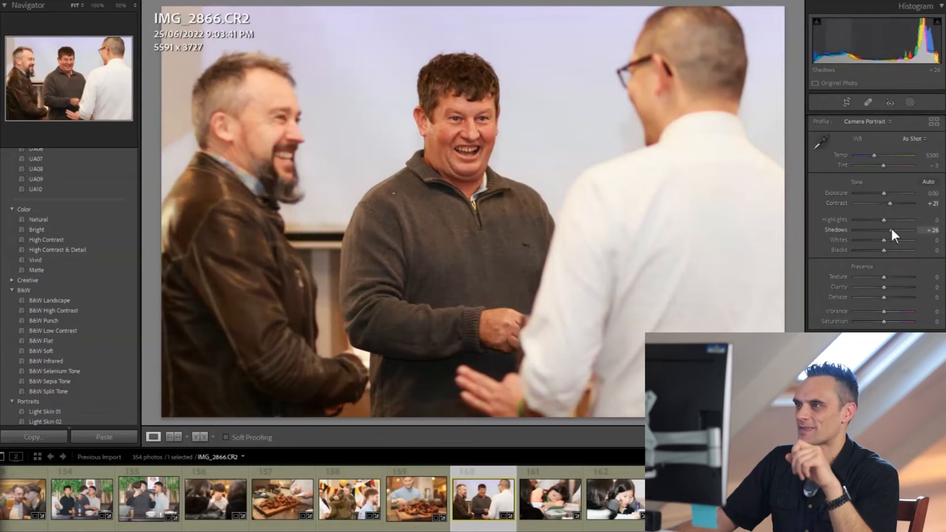
Step: Set IMG_2866's highlights to −47, saturation to −19 and exposure to +0.09
{"action": "left_click_drag", "start_coordinate": [879, 193], "coordinate": [883, 194]}
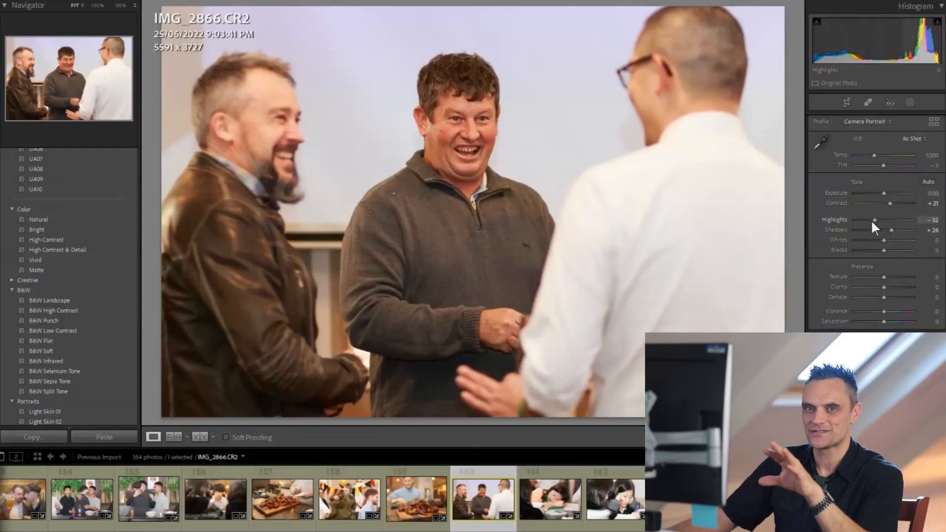
{"action": "left_click_drag", "start_coordinate": [872, 220], "coordinate": [869, 220]}
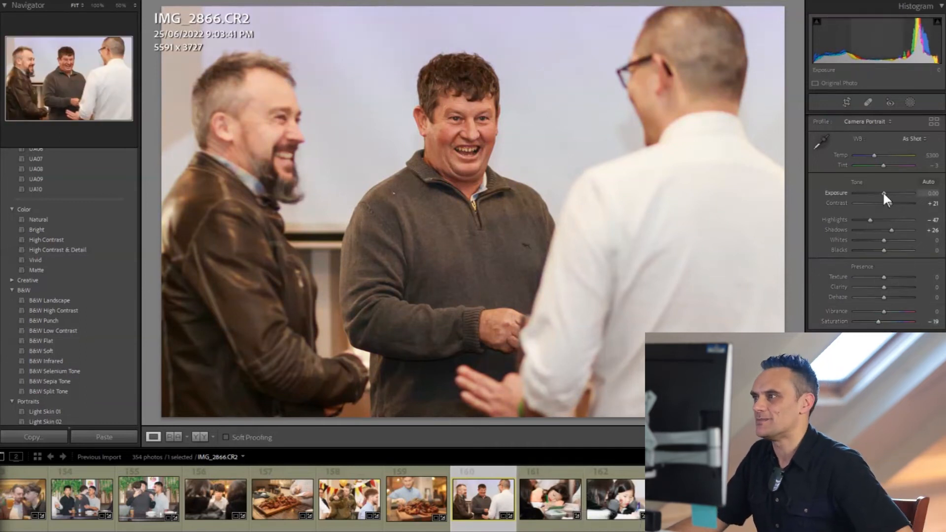
{"action": "left_click_drag", "start_coordinate": [882, 196], "coordinate": [883, 194]}
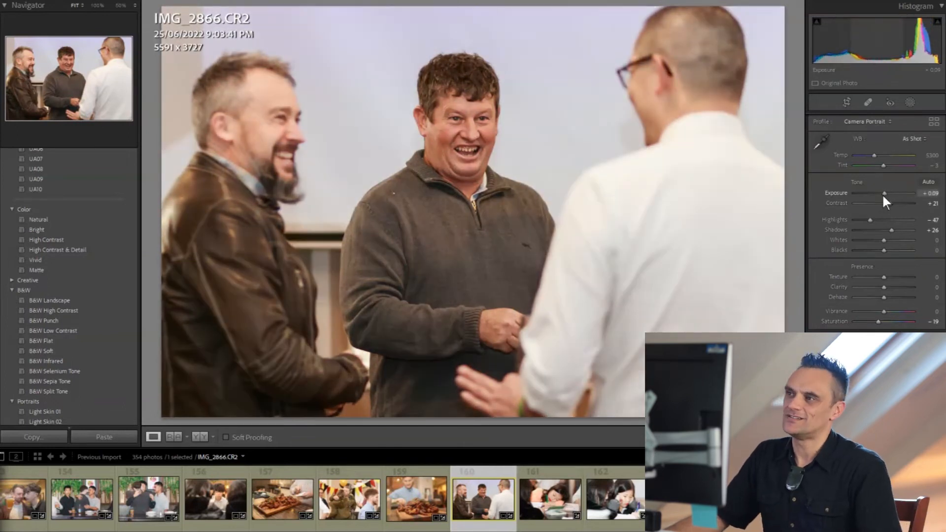
Step: Crop IMG_2869 to 5661 x 3774, straighten it to −0.33, and lower its highlights
{"action": "left_click", "coordinate": [548, 500]}
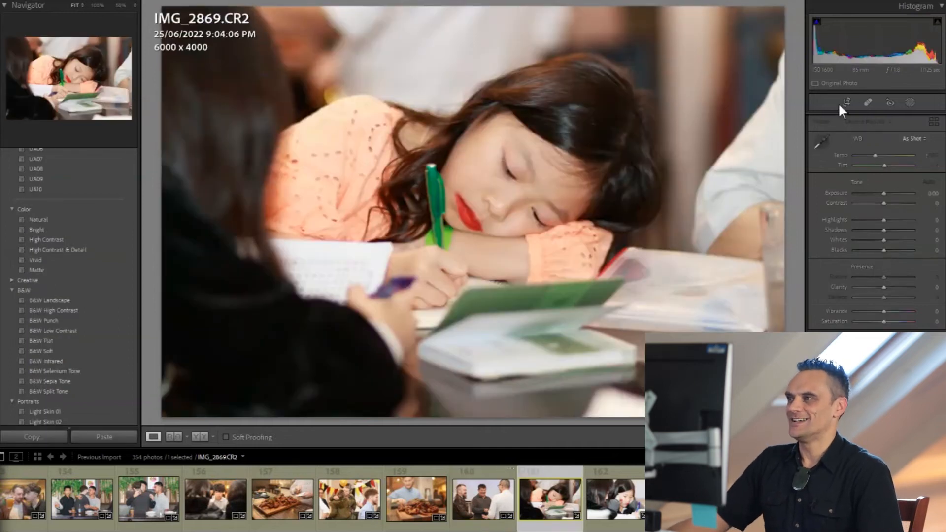
{"action": "left_click", "coordinate": [847, 102]}
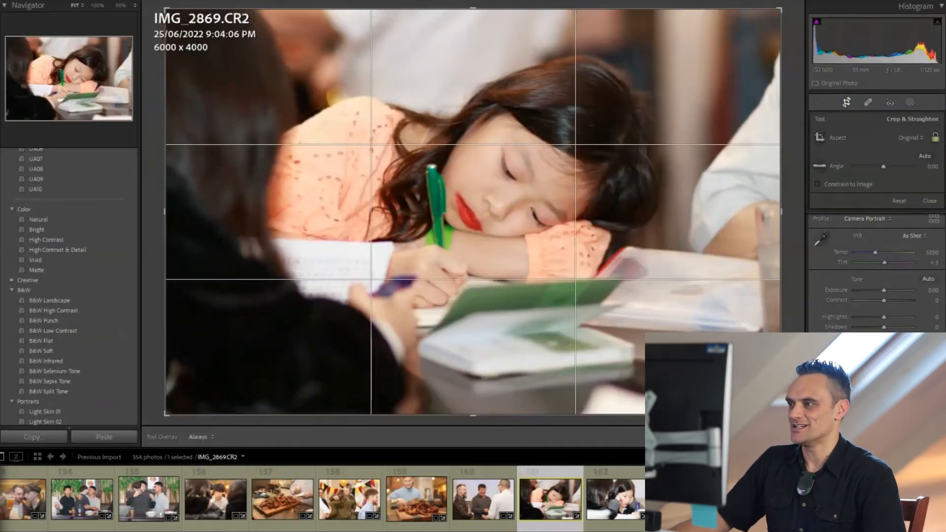
{"action": "left_click_drag", "start_coordinate": [165, 9], "coordinate": [183, 21]}
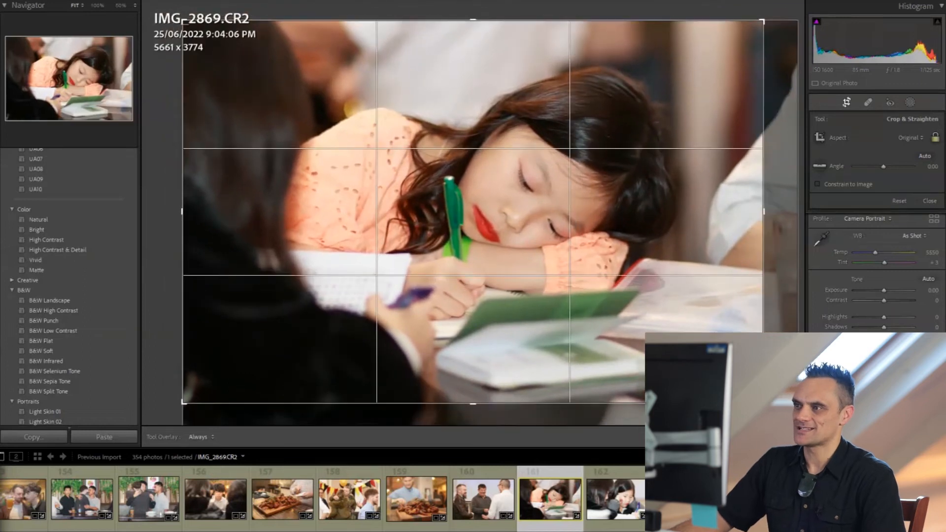
{"action": "left_click_drag", "start_coordinate": [575, 328], "coordinate": [578, 323]}
{"action": "left_click_drag", "start_coordinate": [781, 345], "coordinate": [781, 342]}
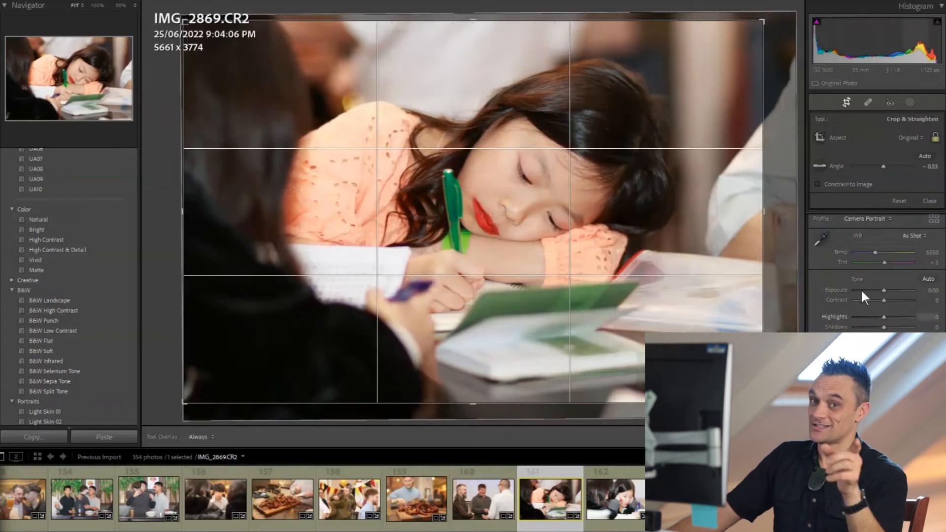
{"action": "scroll", "coordinate": [861, 288], "scroll_direction": "up", "scroll_amount": 1}
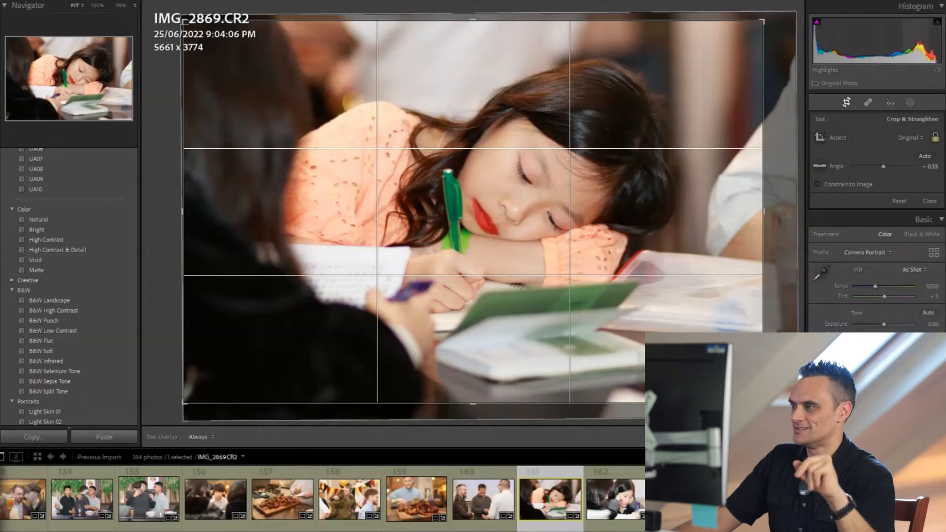
{"action": "left_click_drag", "start_coordinate": [882, 348], "coordinate": [871, 348]}
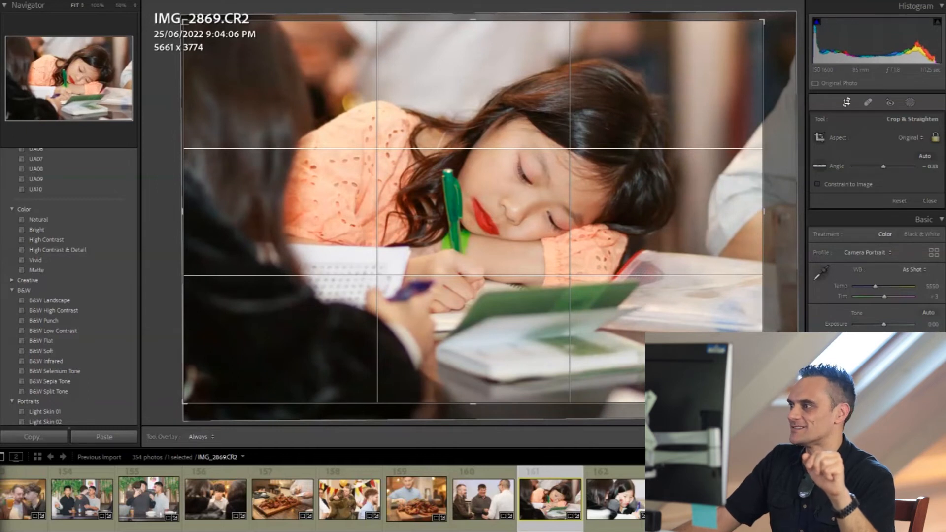
Step: Crop IMG_2871 to 5670 x 3780 at −0.94, and set contrast +19, highlights −21, shadows +2 and clarity +21
{"action": "key", "text": "Right"}
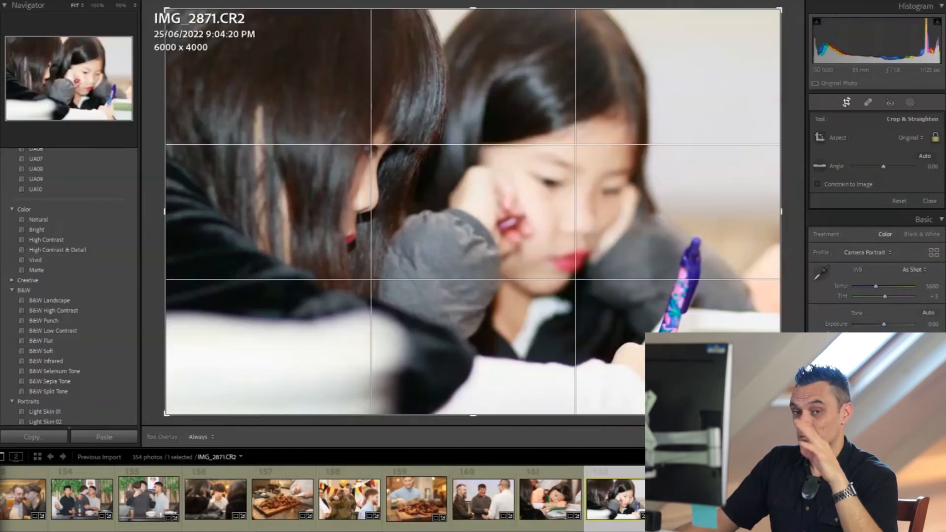
{"action": "mouse_move", "coordinate": [780, 414]}
{"action": "left_mouse_down"}
{"action": "mouse_move", "coordinate": [762, 402]}
{"action": "mouse_move", "coordinate": [776, 410]}
{"action": "left_mouse_up"}
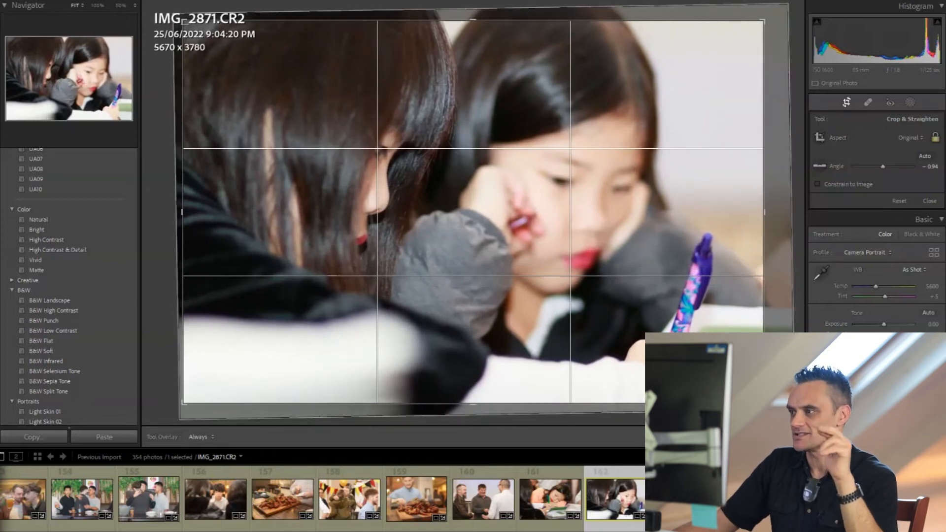
{"action": "key", "text": "Return"}
{"action": "left_click_drag", "start_coordinate": [884, 261], "coordinate": [887, 236]}
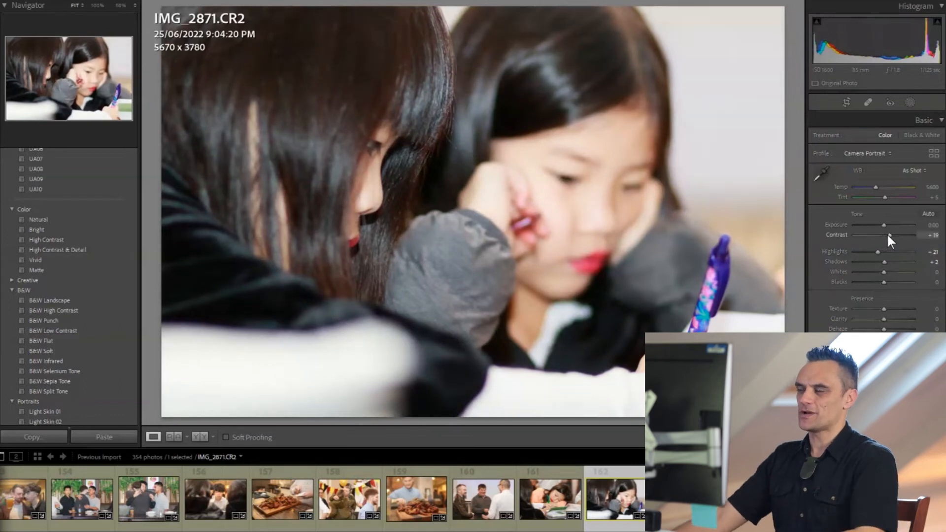
{"action": "left_click_drag", "start_coordinate": [887, 322], "coordinate": [887, 322]}
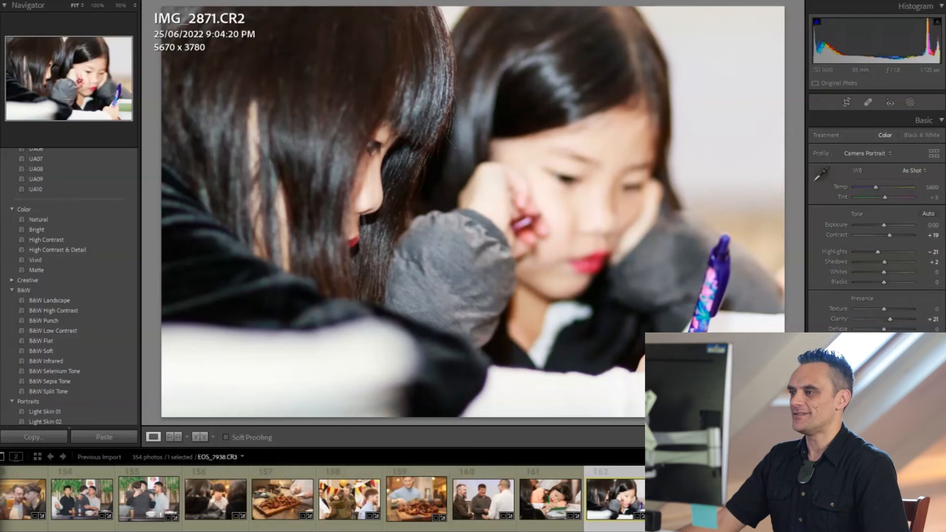
Step: Crop IMG_2873 to 5870 x 3913, and set contrast +16, highlights −67 and shadows +14
{"action": "key", "text": "Right"}
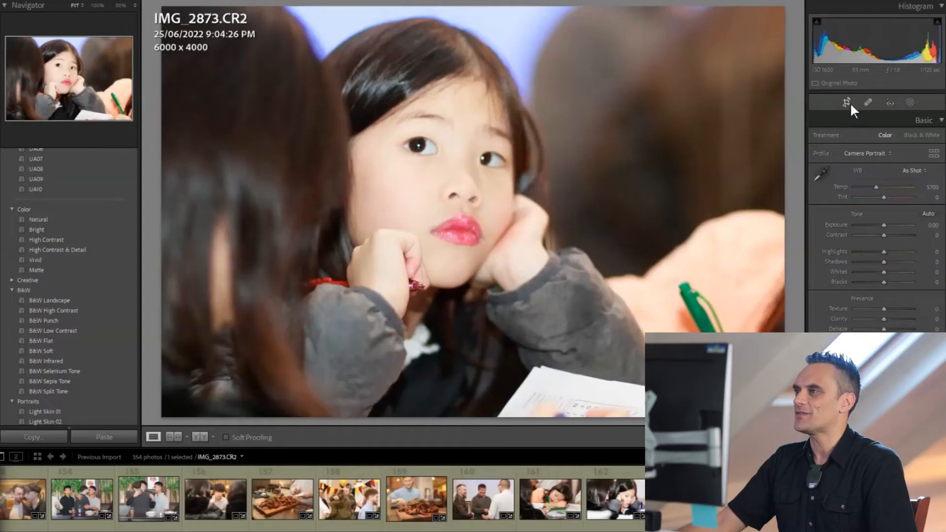
{"action": "left_click", "coordinate": [848, 102]}
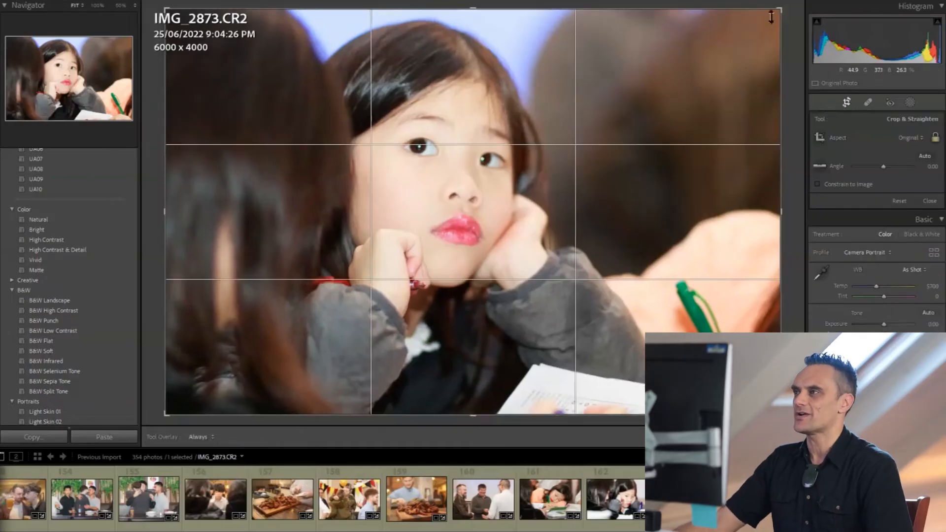
{"action": "mouse_move", "coordinate": [774, 9]}
{"action": "left_mouse_down"}
{"action": "mouse_move", "coordinate": [763, 16]}
{"action": "mouse_move", "coordinate": [771, 11]}
{"action": "left_mouse_up"}
{"action": "key", "text": "Right"}
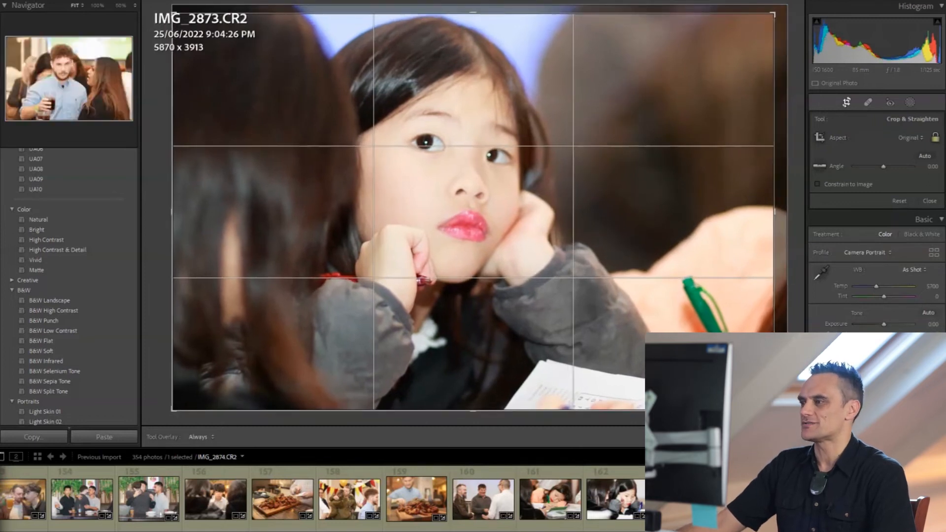
{"action": "key", "text": "Return"}
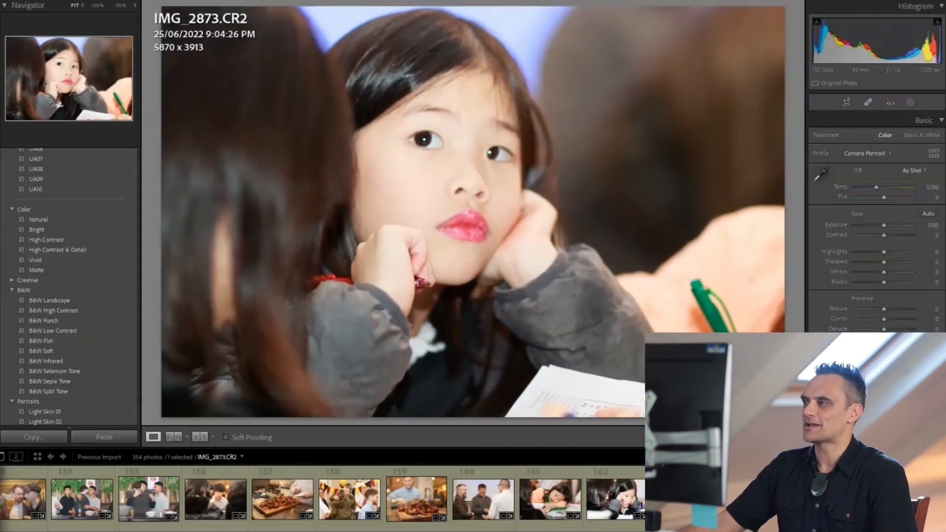
{"action": "mouse_move", "coordinate": [885, 252]}
{"action": "left_mouse_down"}
{"action": "mouse_move", "coordinate": [864, 252]}
{"action": "mouse_move", "coordinate": [894, 262]}
{"action": "mouse_move", "coordinate": [885, 235]}
{"action": "left_mouse_up"}
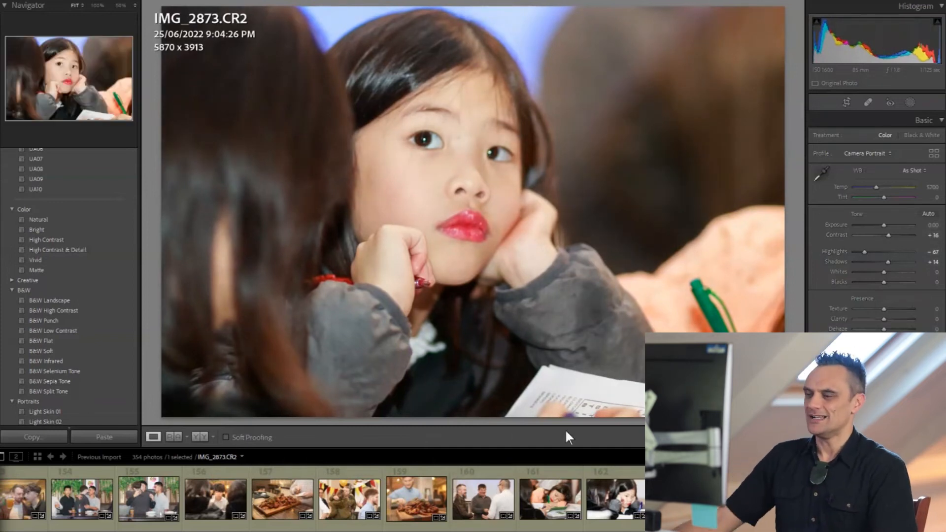
{"action": "scroll", "coordinate": [534, 497], "scroll_direction": "down", "scroll_amount": 3}
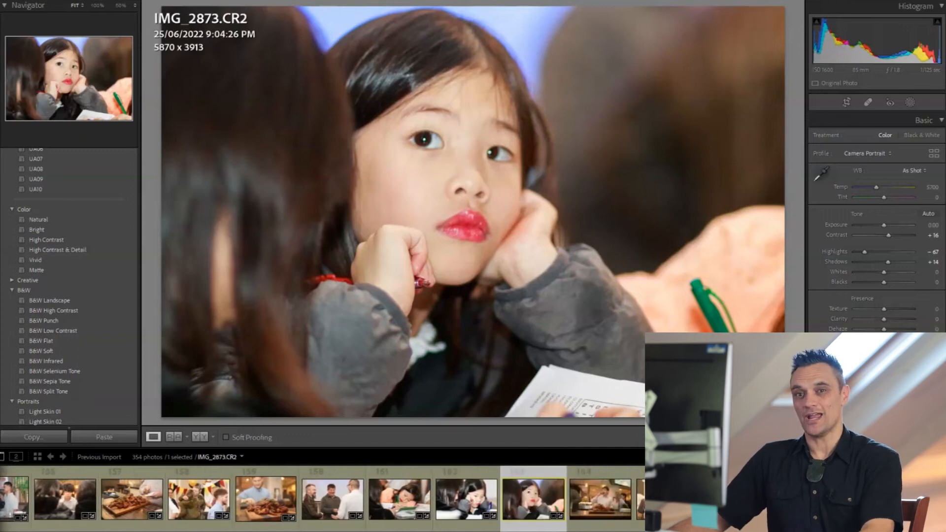
Step: Crop EOS_7938 at an 8.5 x 11 aspect to 5132 x 3966, straightened to −3.19 around the man eating
{"action": "left_click", "coordinate": [595, 512]}
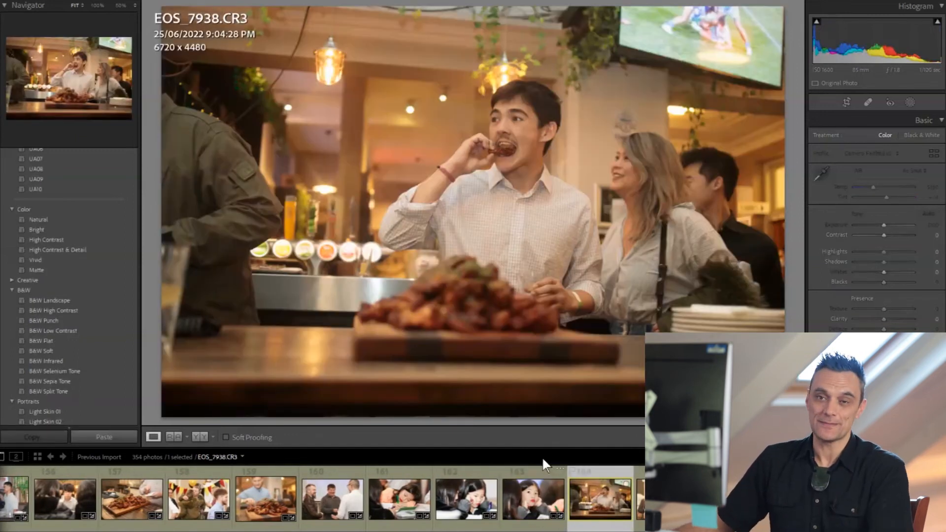
{"action": "key", "text": "r"}
{"action": "left_click", "coordinate": [911, 138]}
{"action": "left_click", "coordinate": [837, 209]}
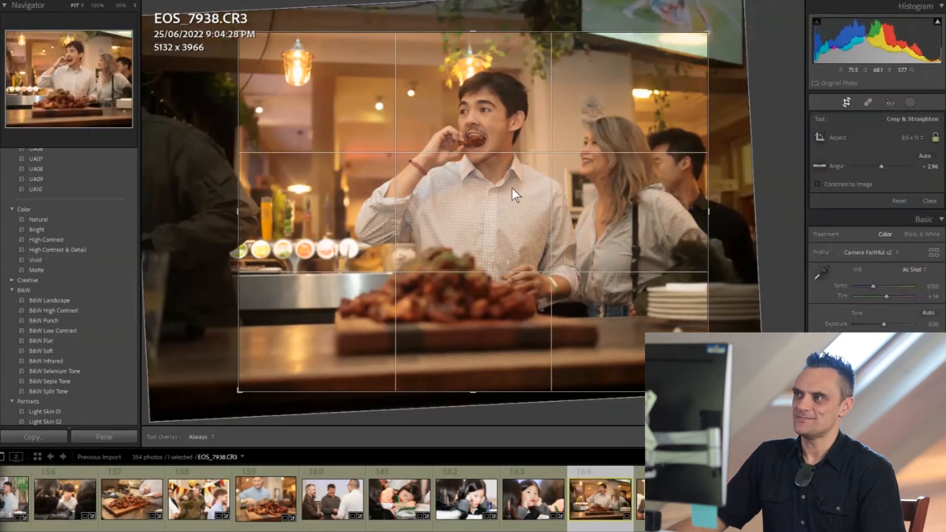
{"action": "left_click_drag", "start_coordinate": [731, 332], "coordinate": [731, 344]}
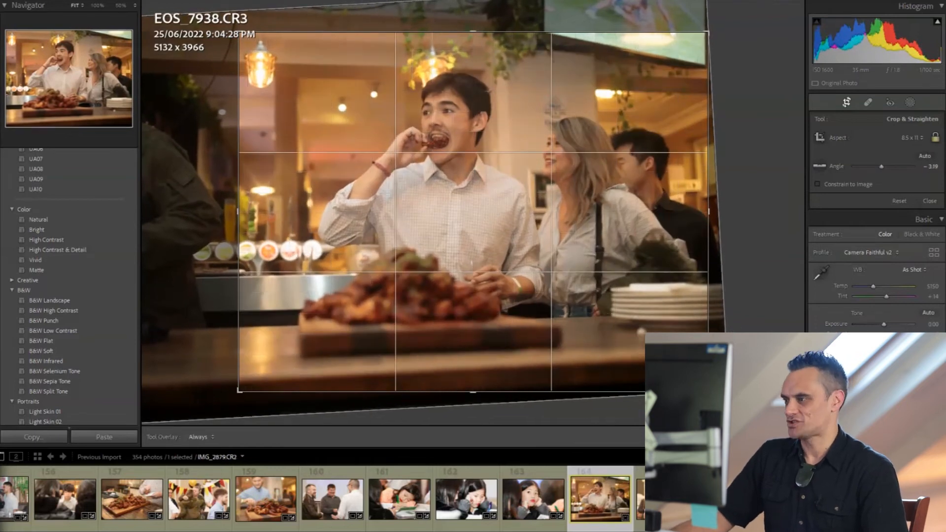
{"action": "key", "text": "Return"}
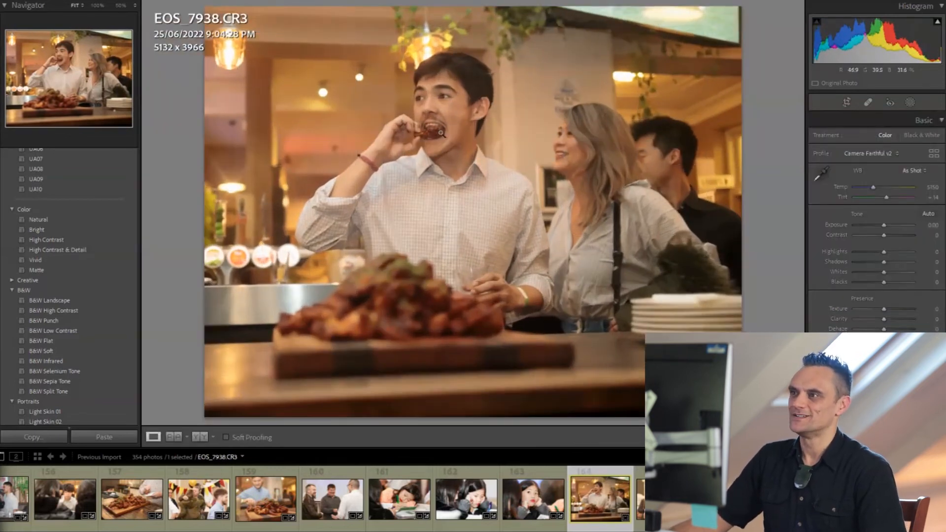
Step: Tighten EOS_7938's crop to 4942 x 3819
{"action": "left_click", "coordinate": [441, 132]}
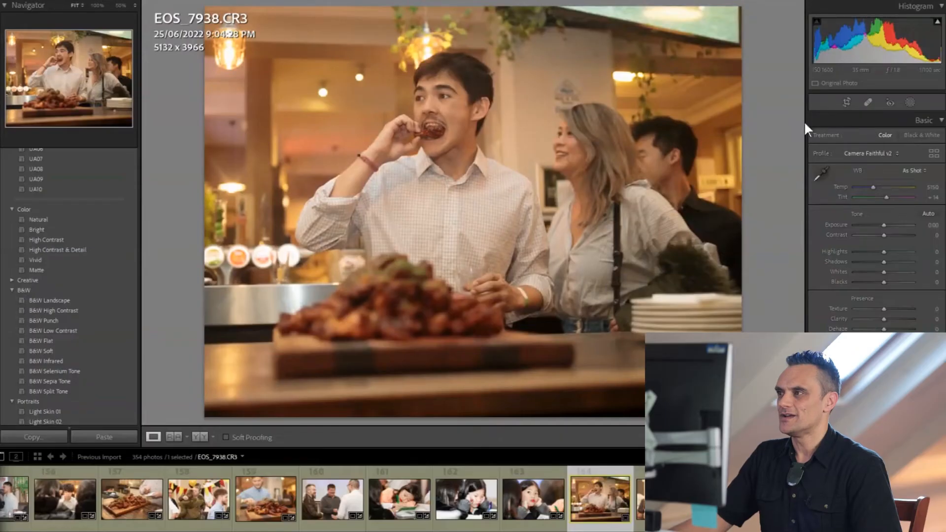
{"action": "left_click", "coordinate": [846, 102]}
{"action": "left_click_drag", "start_coordinate": [239, 393], "coordinate": [248, 391]}
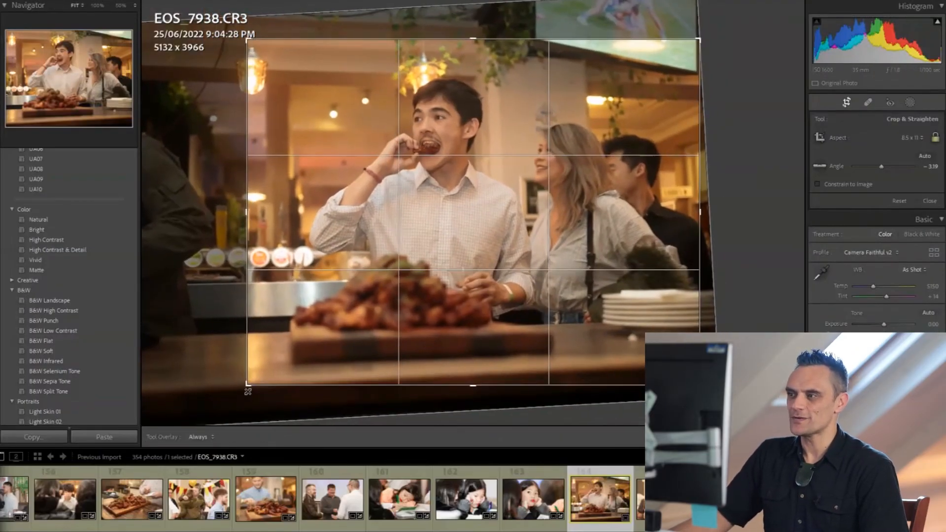
{"action": "key", "text": "Return"}
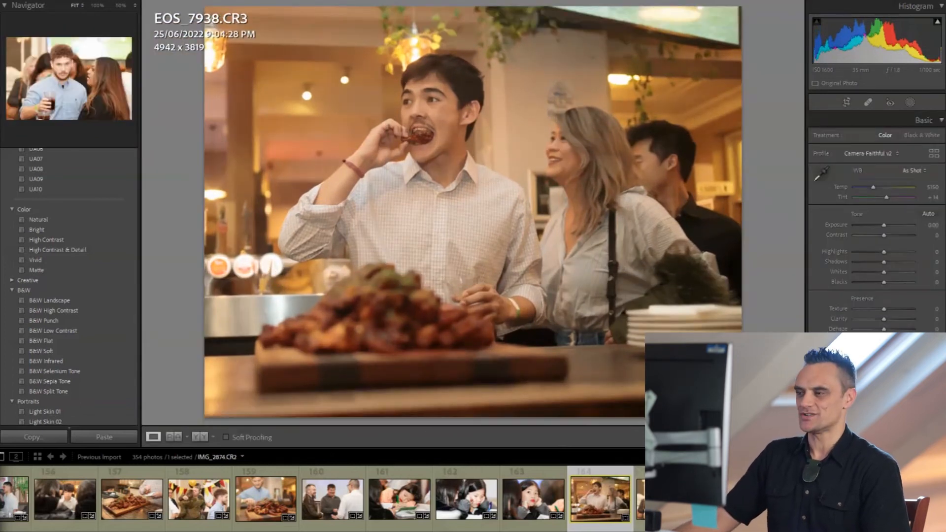
Step: Set IMG_2874's highlights to −61 and crop it to 5621 x 3747 around the man and woman
{"action": "left_click", "coordinate": [636, 485]}
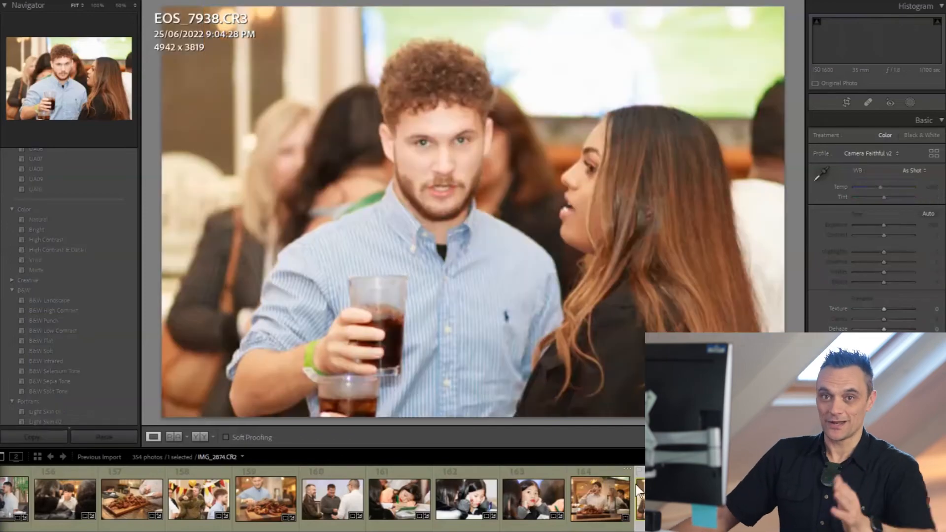
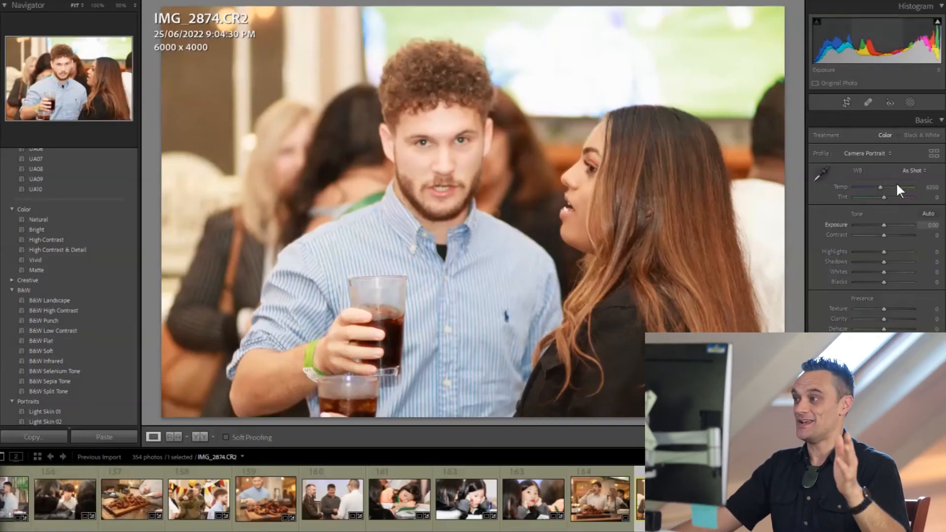
{"action": "left_click_drag", "start_coordinate": [885, 252], "coordinate": [867, 251]}
{"action": "left_click", "coordinate": [846, 102]}
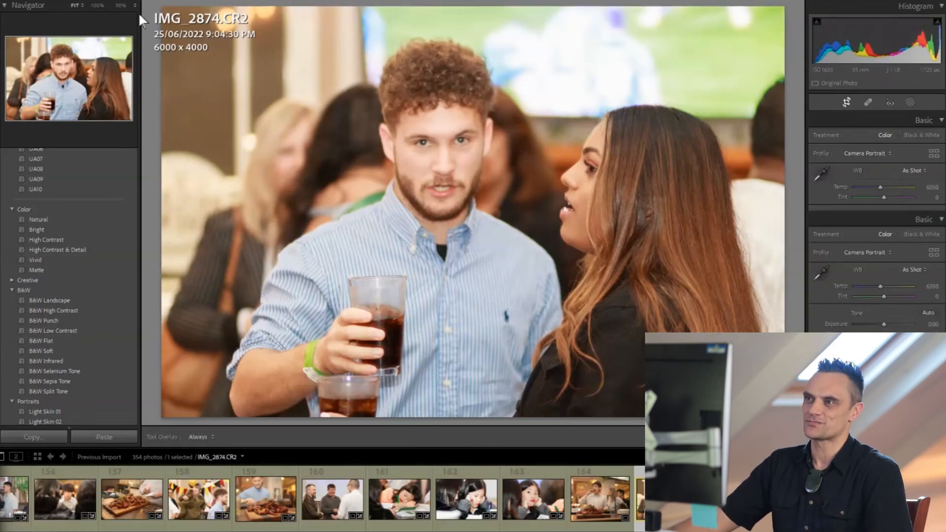
{"action": "left_click_drag", "start_coordinate": [166, 10], "coordinate": [186, 22]}
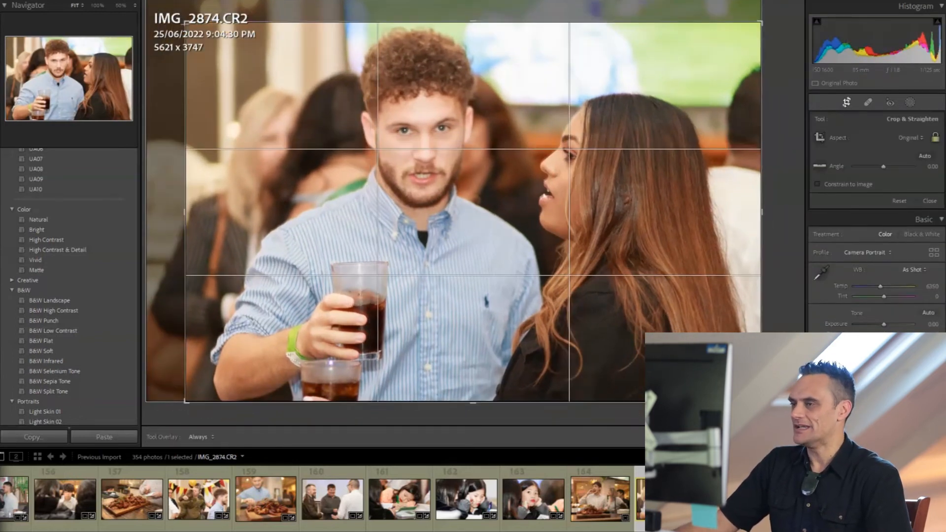
{"action": "key", "text": "Return"}
Step: Apply Pet Eye correction to both of the man's pupils in IMG_2874
{"action": "left_click", "coordinate": [413, 127]}
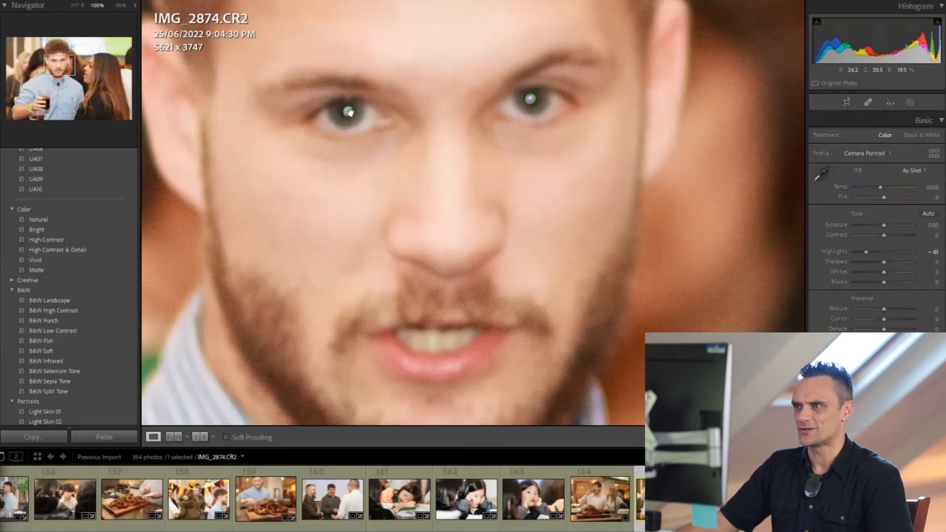
{"action": "left_click", "coordinate": [890, 102]}
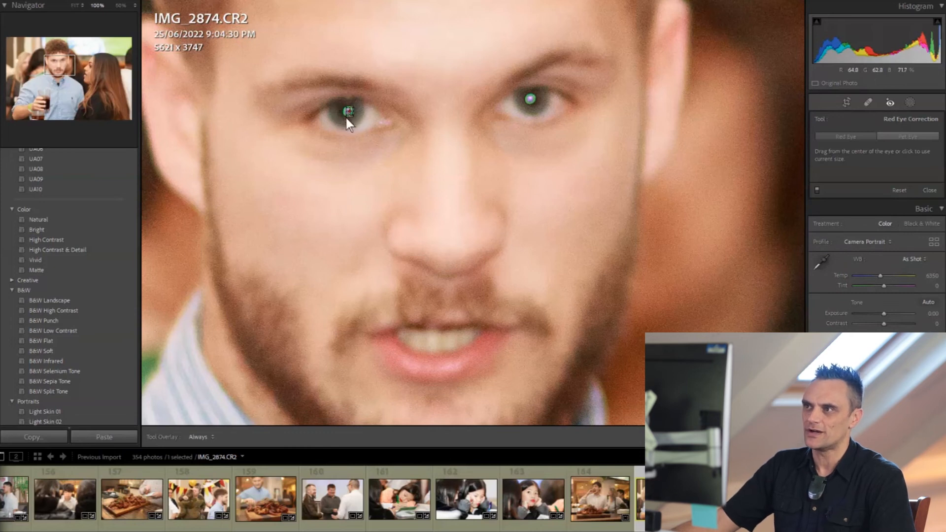
{"action": "left_click", "coordinate": [531, 99]}
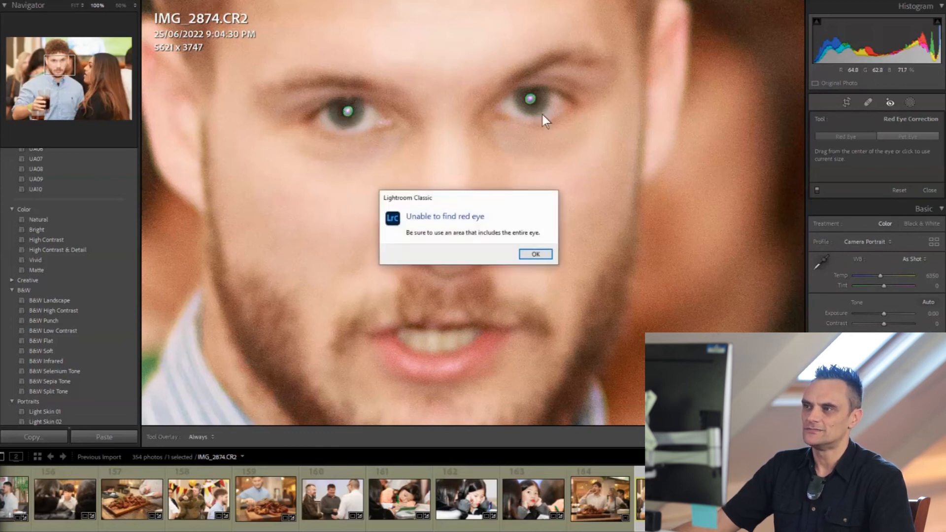
{"action": "left_click", "coordinate": [539, 255]}
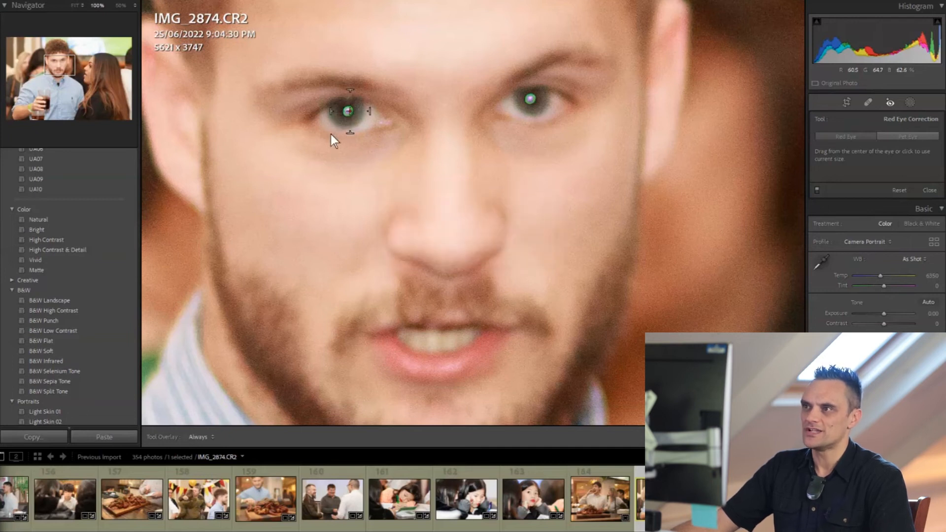
{"action": "left_click", "coordinate": [343, 111]}
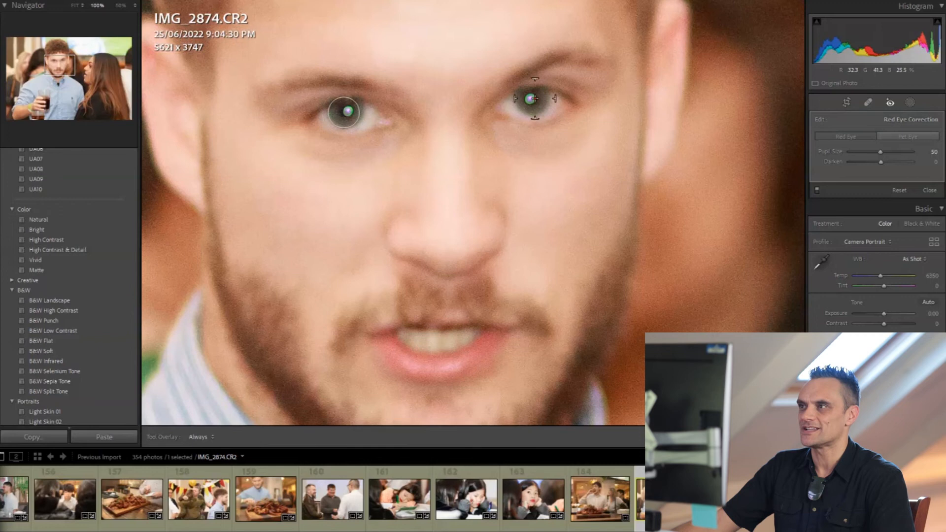
{"action": "left_click", "coordinate": [534, 98]}
{"action": "left_click", "coordinate": [531, 98]}
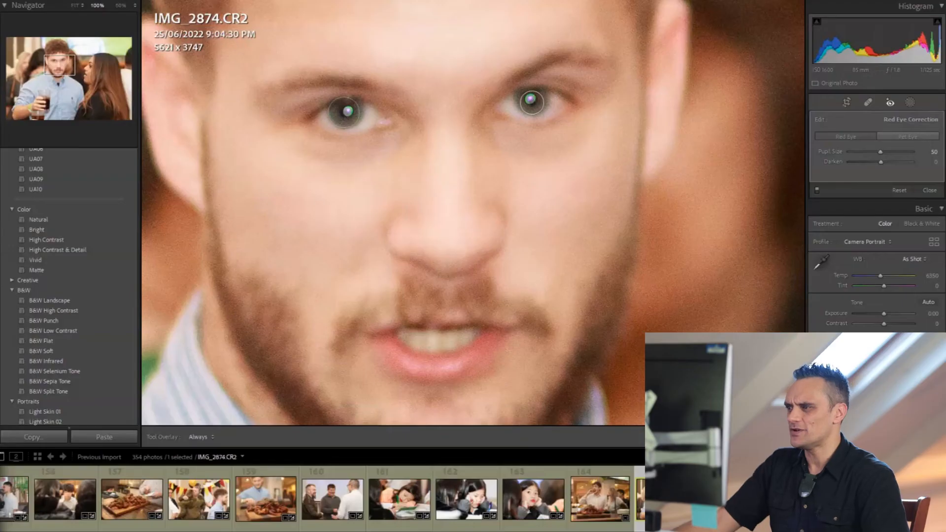
{"action": "key", "text": "Escape"}
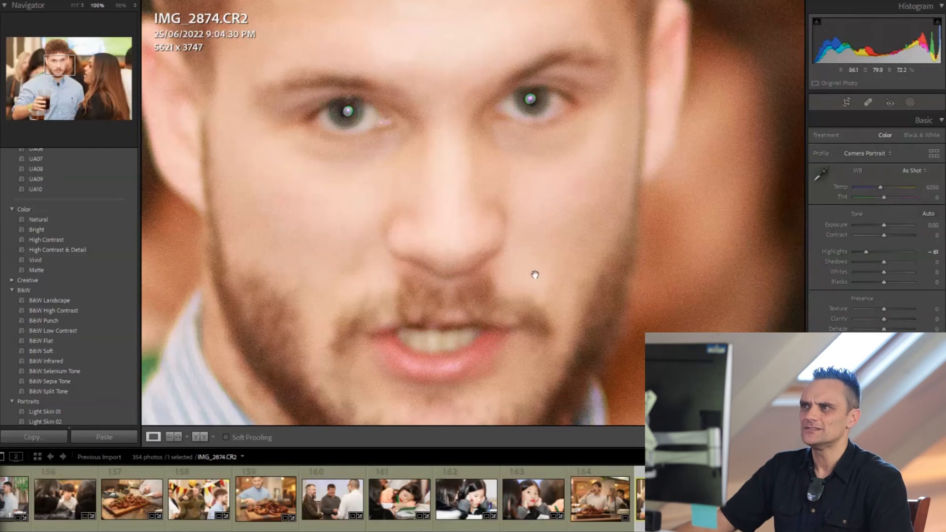
{"action": "left_click", "coordinate": [535, 275]}
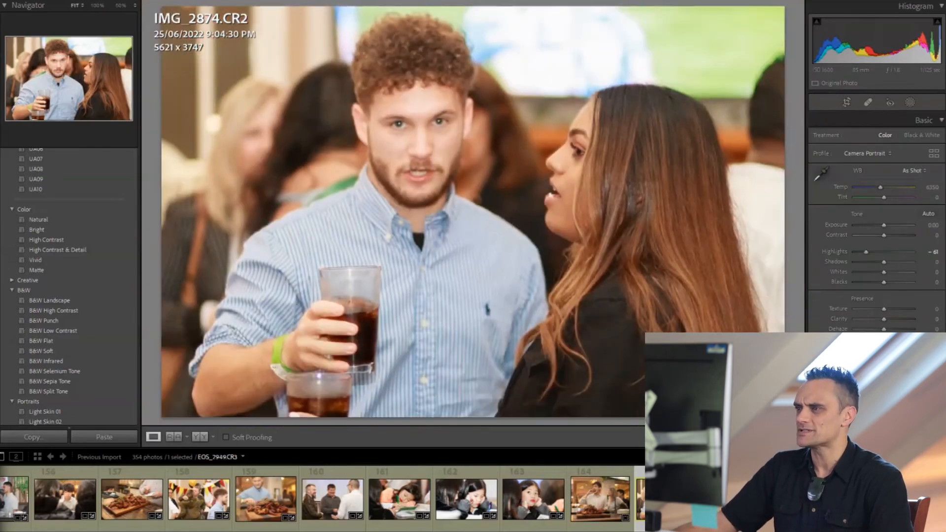
Step: Crop EOS_7949 at an 8.5 x 11 aspect around the men eating at the bar
{"action": "key", "text": "Right"}
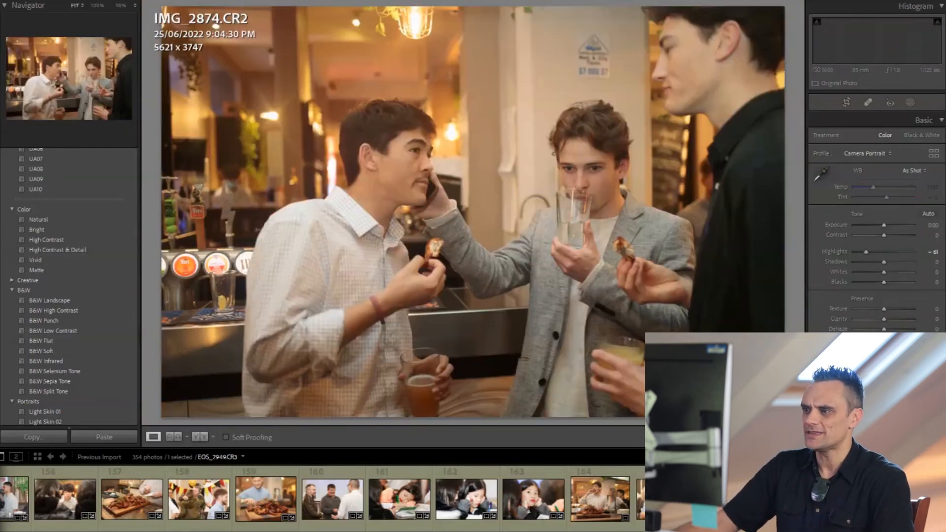
{"action": "left_click", "coordinate": [846, 102]}
{"action": "left_click", "coordinate": [906, 137]}
{"action": "left_click", "coordinate": [859, 210]}
{"action": "left_click_drag", "start_coordinate": [211, 12], "coordinate": [251, 63]}
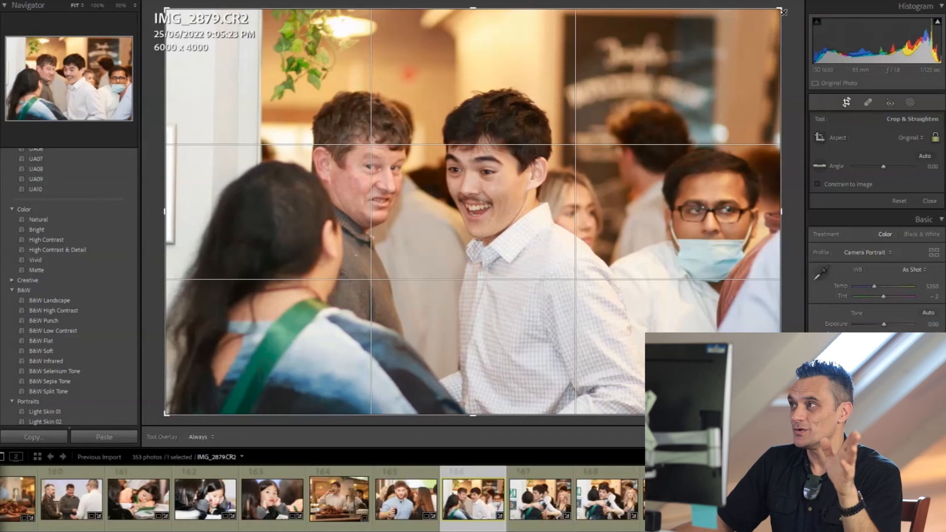
Step: Crop IMG_2879 to 4772 x 3181 around the two men and the dark-haired woman, straightened to −1.40
{"action": "left_click_drag", "start_coordinate": [780, 10], "coordinate": [723, 48]}
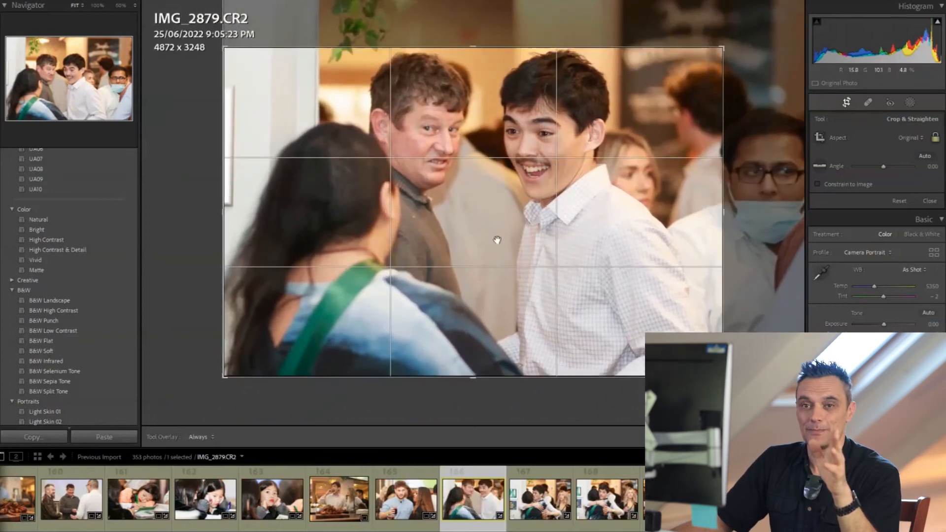
{"action": "left_click_drag", "start_coordinate": [481, 251], "coordinate": [478, 266]}
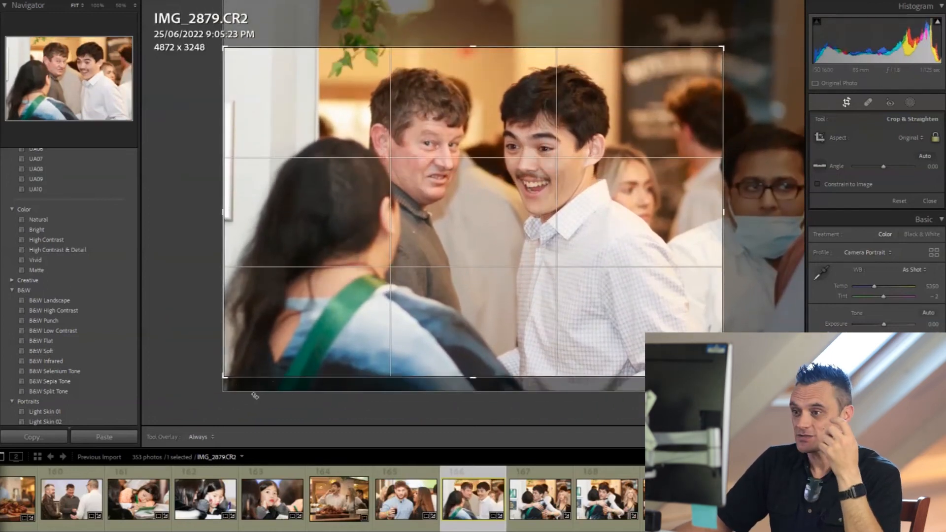
{"action": "left_click_drag", "start_coordinate": [226, 380], "coordinate": [231, 376]}
{"action": "left_click_drag", "start_coordinate": [725, 30], "coordinate": [720, 25]}
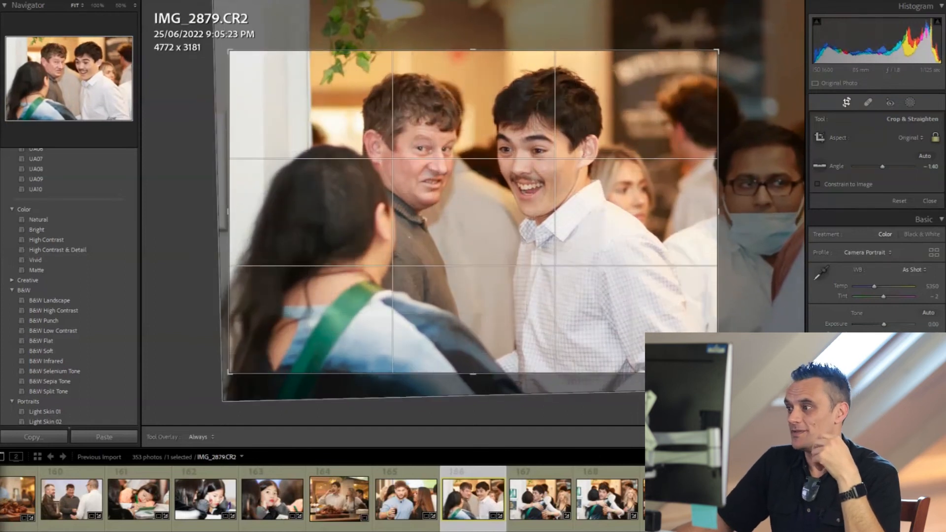
{"action": "key", "text": "Return"}
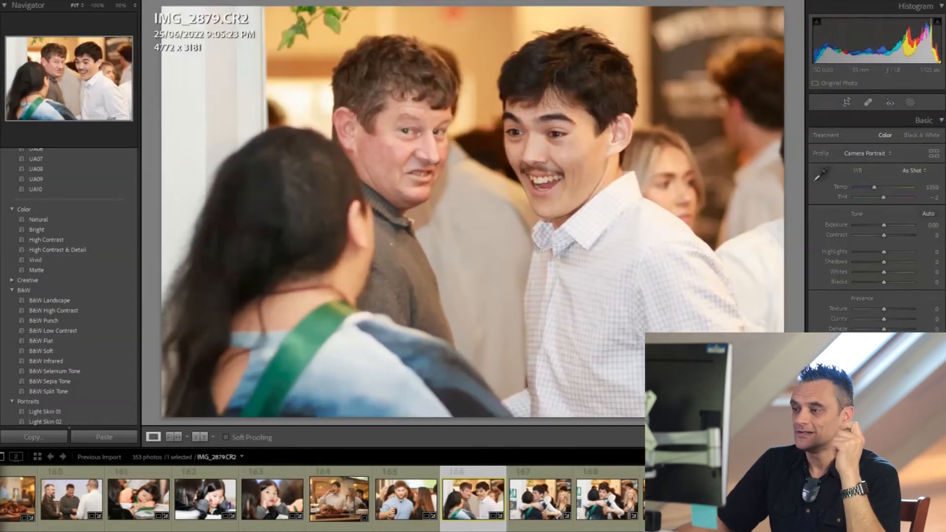
Step: Crop IMG_2881 to a portrait 8.5 x 11 frame of 3091 x 4000 around the hugging couple
{"action": "left_click", "coordinate": [552, 498]}
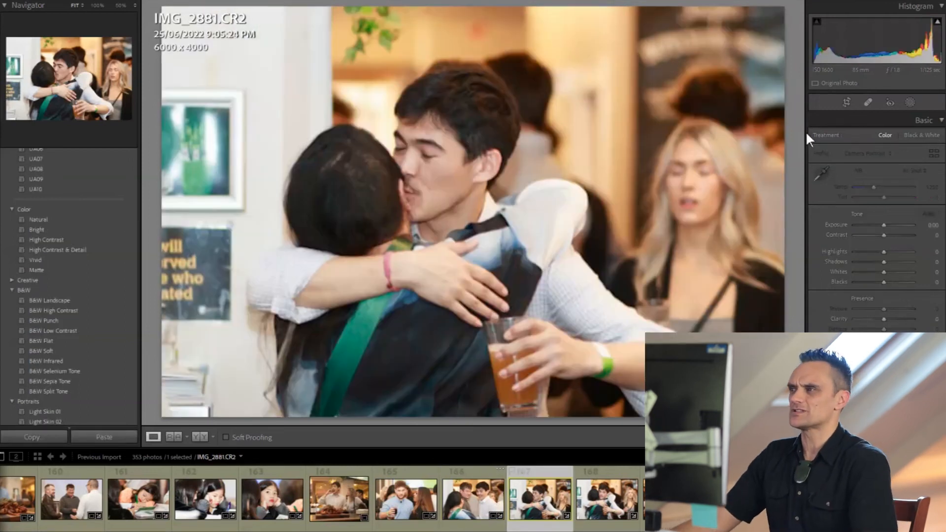
{"action": "left_click", "coordinate": [845, 101]}
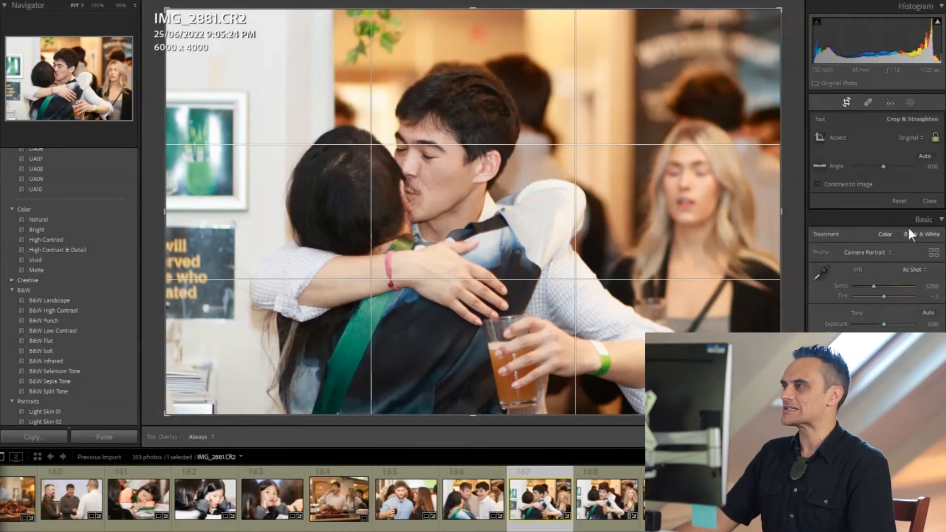
{"action": "left_click", "coordinate": [913, 140]}
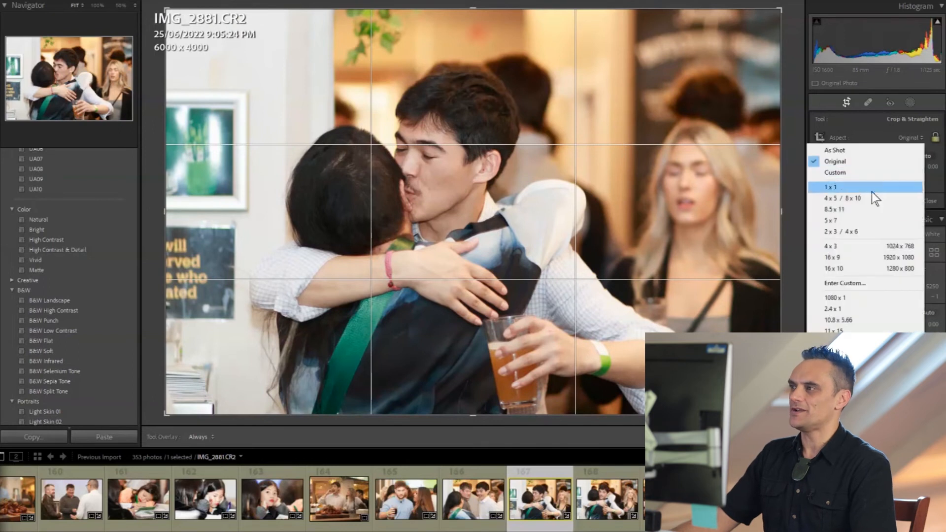
{"action": "left_click", "coordinate": [846, 209]}
{"action": "left_click_drag", "start_coordinate": [738, 8], "coordinate": [470, 132]}
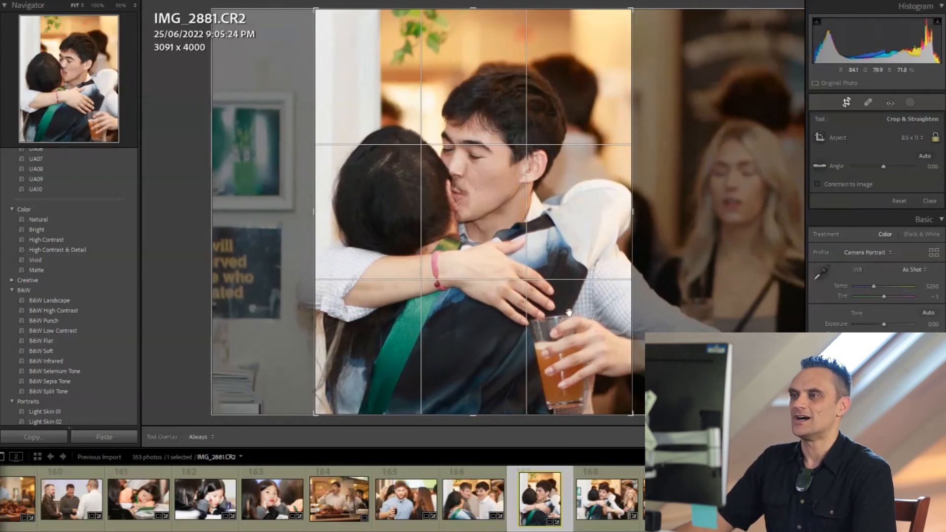
{"action": "left_click_drag", "start_coordinate": [560, 304], "coordinate": [557, 304]}
{"action": "key", "text": "r"}
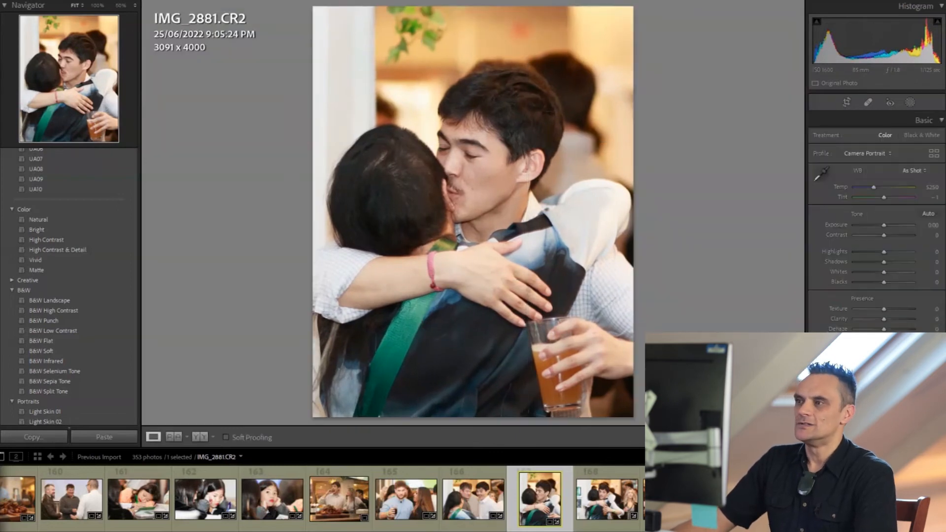
Step: Crop IMG_2882 to a portrait 8.5 x 11 frame of 3088 x 3996 around the hugging couple, straightened to −0.08
{"action": "left_click", "coordinate": [606, 498]}
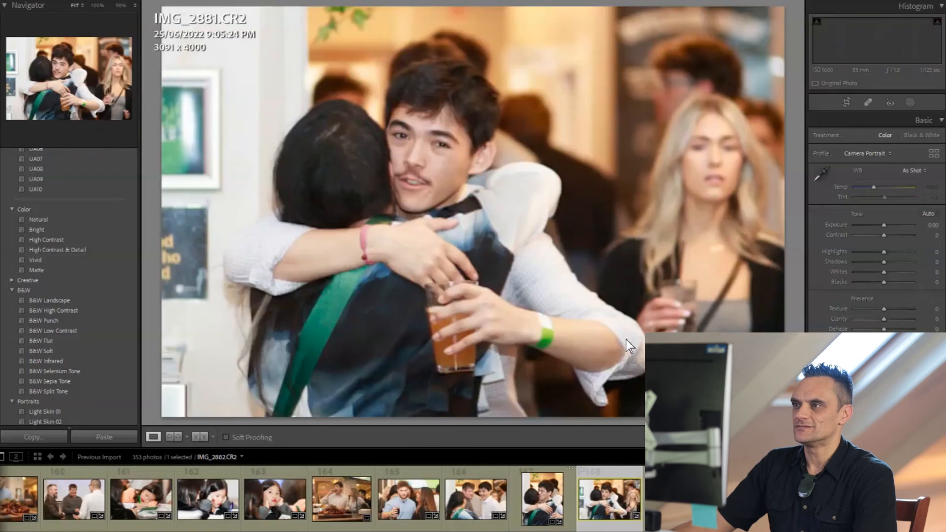
{"action": "left_click", "coordinate": [846, 102]}
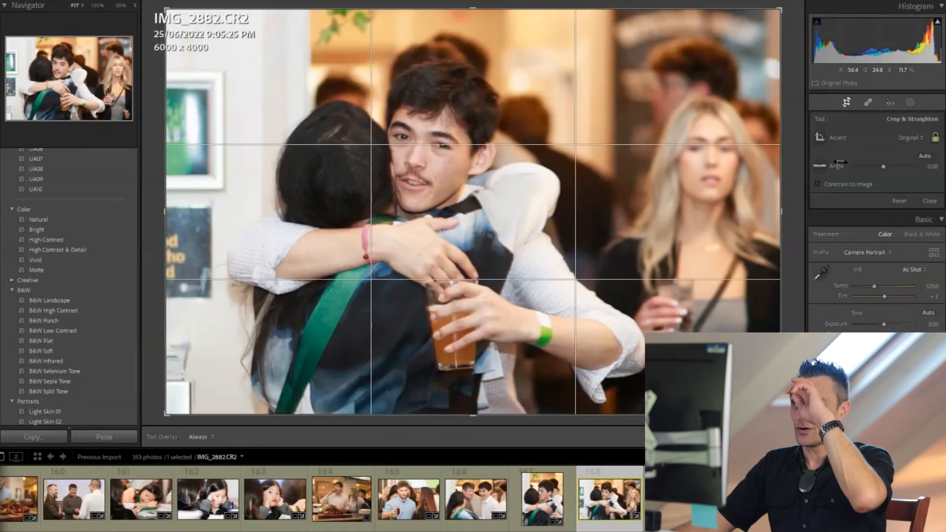
{"action": "left_click", "coordinate": [906, 137]}
{"action": "left_click", "coordinate": [867, 210]}
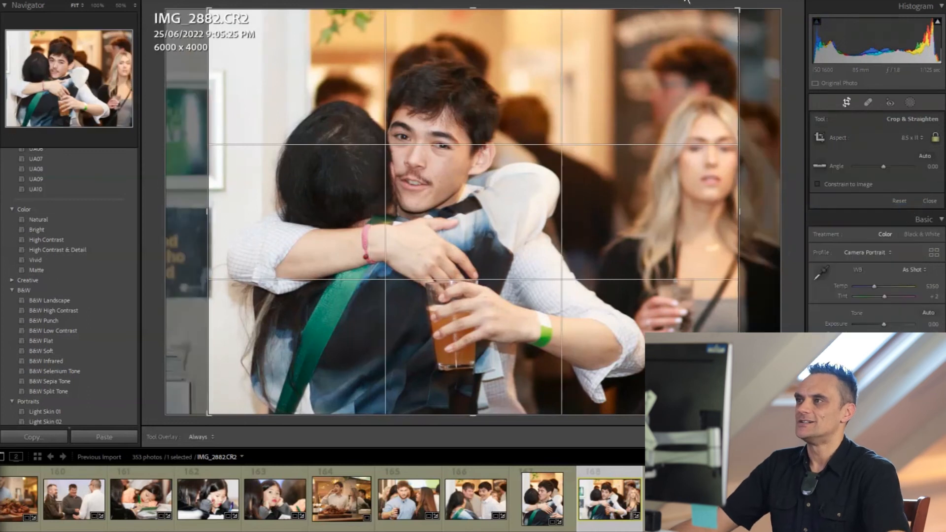
{"action": "key", "text": "x"}
{"action": "left_click_drag", "start_coordinate": [533, 205], "coordinate": [492, 205]}
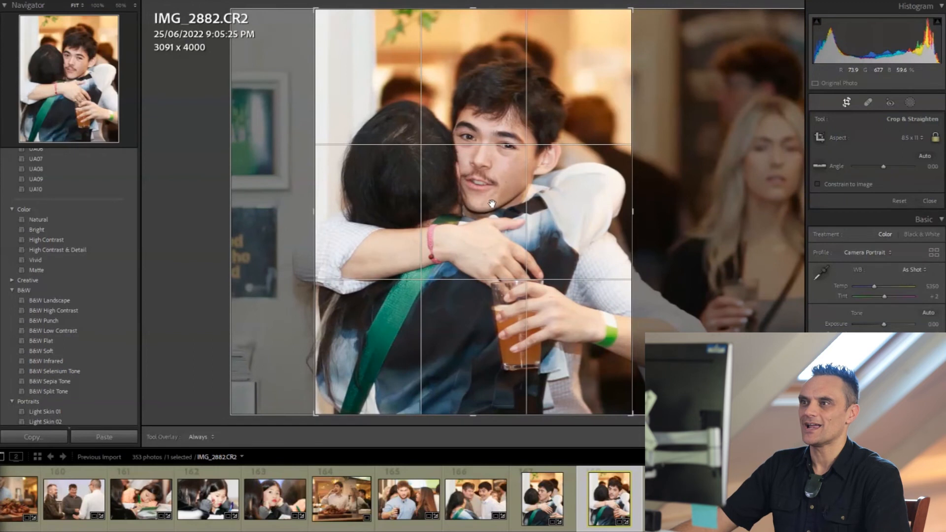
{"action": "left_click_drag", "start_coordinate": [700, 137], "coordinate": [698, 140]}
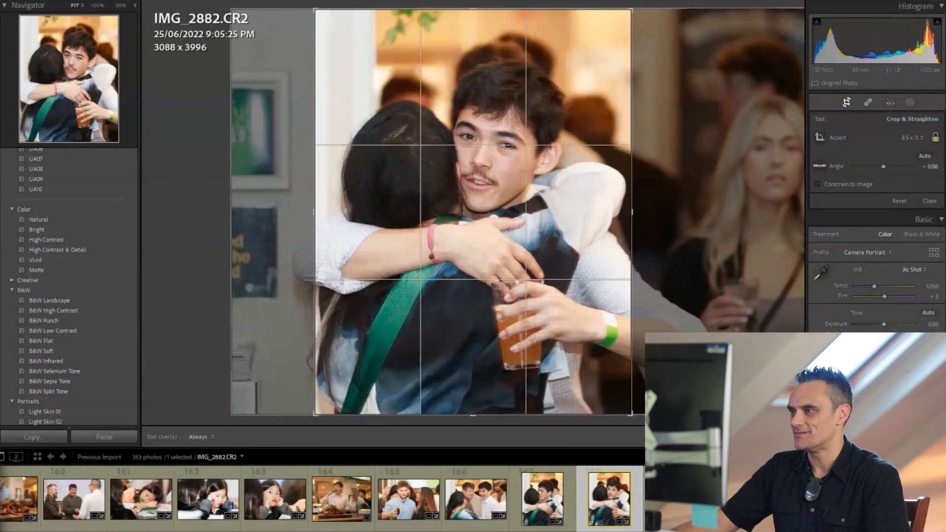
{"action": "key", "text": "Return"}
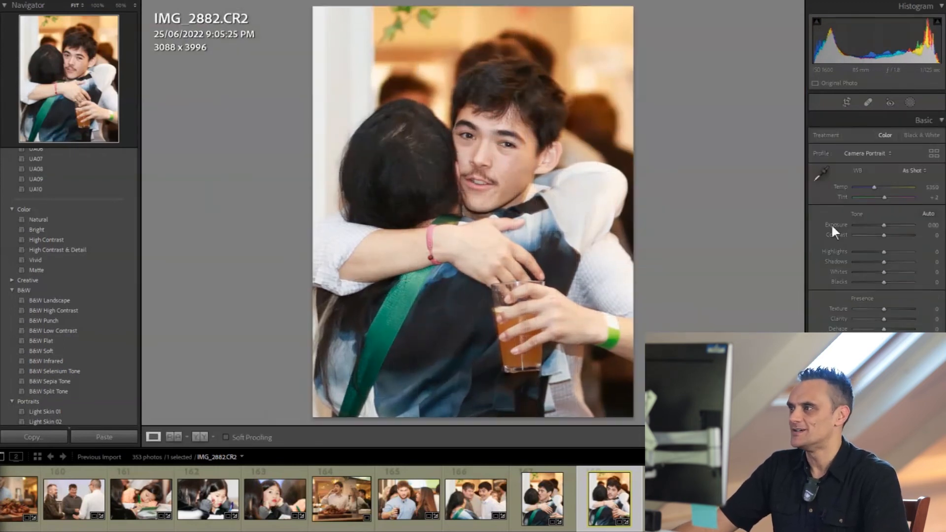
{"action": "left_click_drag", "start_coordinate": [881, 235], "coordinate": [885, 261]}
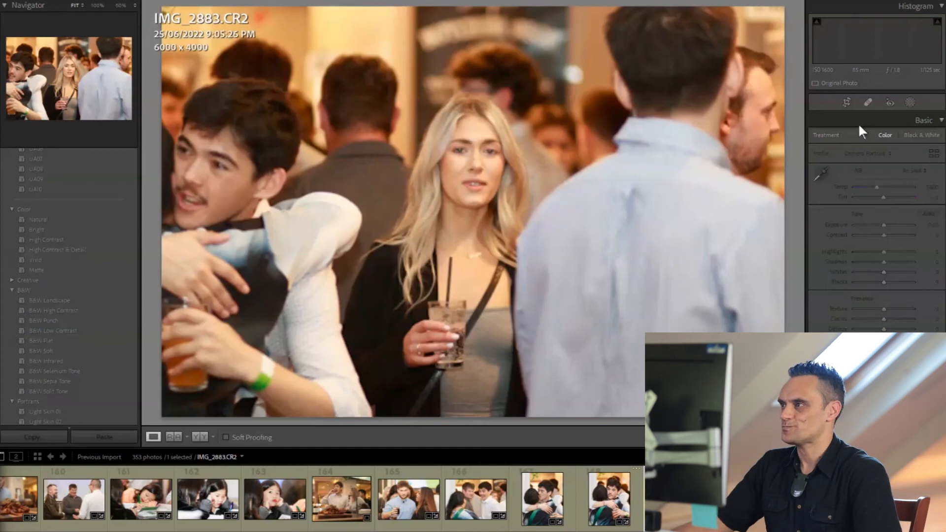
Step: Set IMG_2883's temperature to 5333 and crop the photo tighter around the blonde woman
{"action": "left_click_drag", "start_coordinate": [877, 186], "coordinate": [874, 185]}
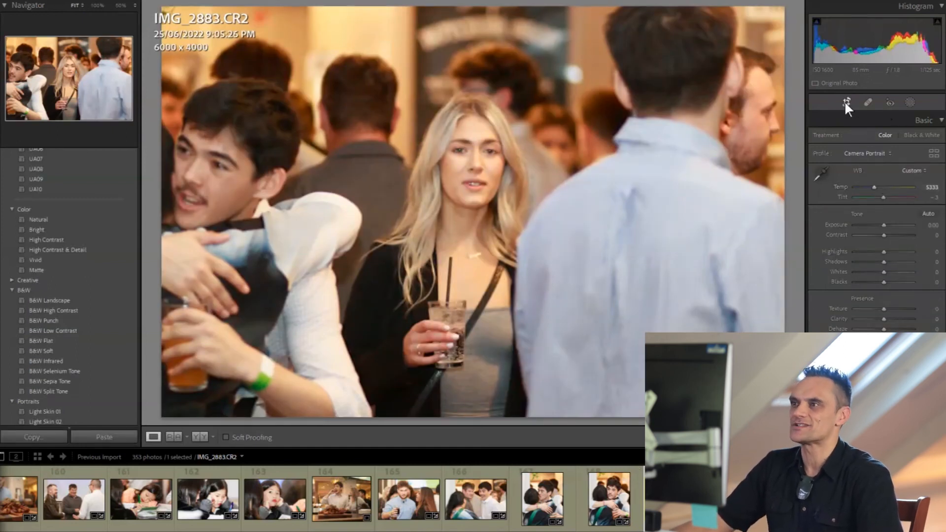
{"action": "left_click", "coordinate": [846, 101]}
{"action": "left_click_drag", "start_coordinate": [769, 12], "coordinate": [744, 33]}
{"action": "left_click_drag", "start_coordinate": [476, 174], "coordinate": [432, 196]}
{"action": "left_click_drag", "start_coordinate": [759, 409], "coordinate": [759, 404]}
{"action": "key", "text": "Return"}
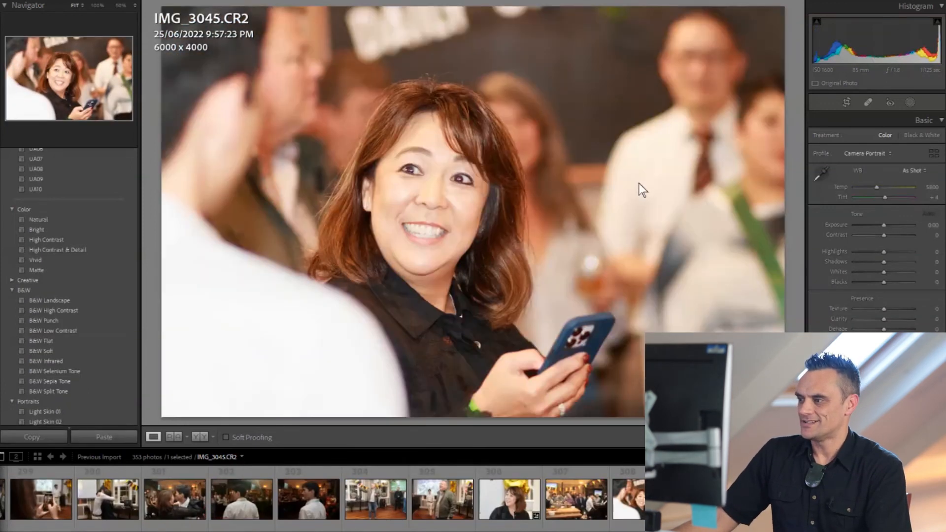
Step: Crop IMG_3045 at an 8.5 x 11 aspect to 4634 x 3581 around the smiling woman
{"action": "left_click", "coordinate": [845, 103]}
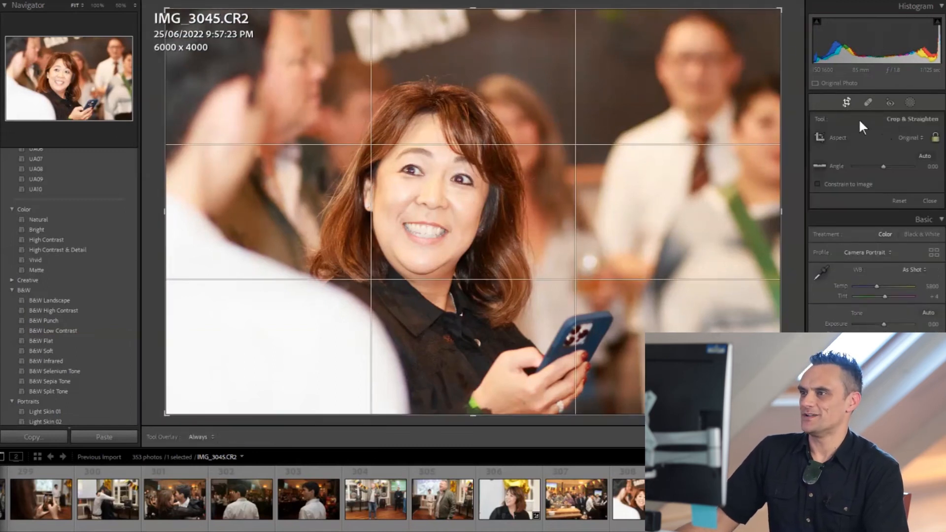
{"action": "left_click", "coordinate": [907, 138]}
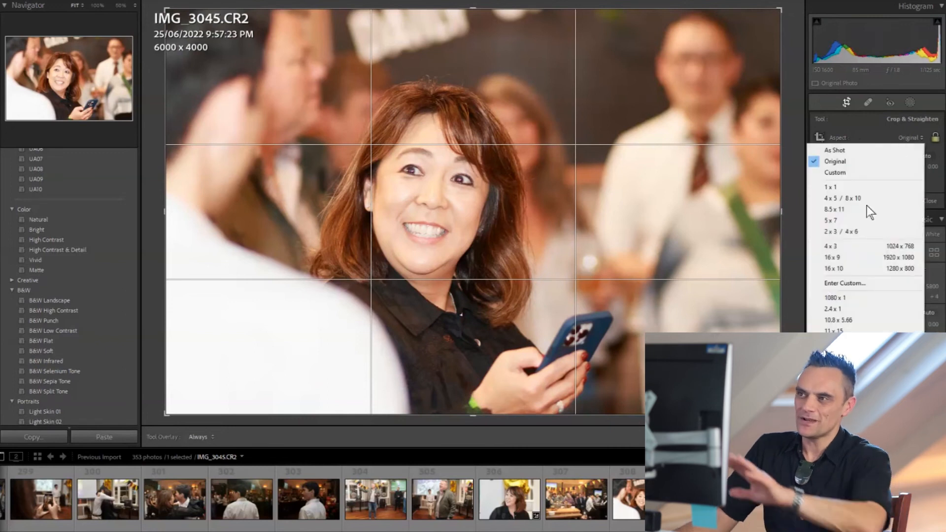
{"action": "left_click", "coordinate": [843, 209]}
{"action": "left_click_drag", "start_coordinate": [737, 10], "coordinate": [711, 31]}
{"action": "left_click_drag", "start_coordinate": [591, 160], "coordinate": [667, 151]}
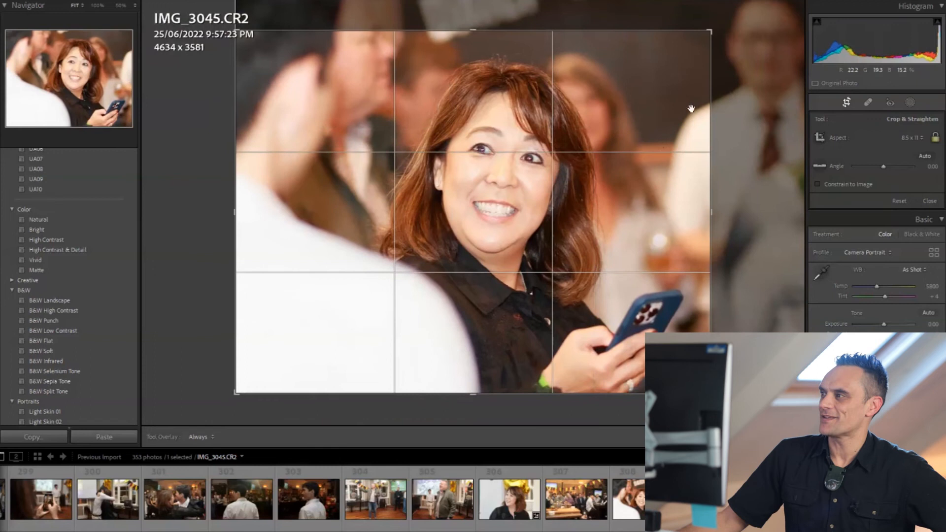
Step: Change IMG_3045's crop to the 2 x 3 / 4 x 6 aspect, reframed to 5022 x 3348 with more room above the woman
{"action": "left_click", "coordinate": [904, 136]}
{"action": "left_click", "coordinate": [865, 232]}
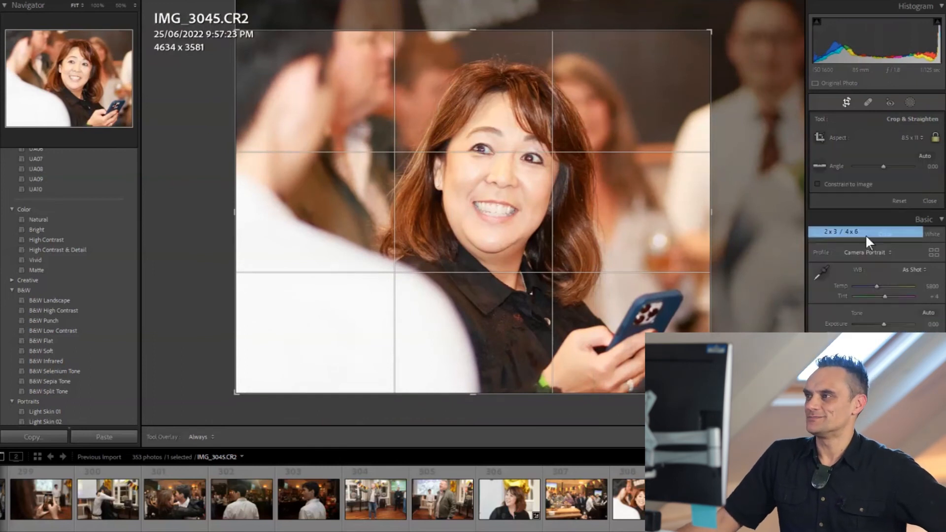
{"action": "left_click_drag", "start_coordinate": [710, 368], "coordinate": [729, 380]}
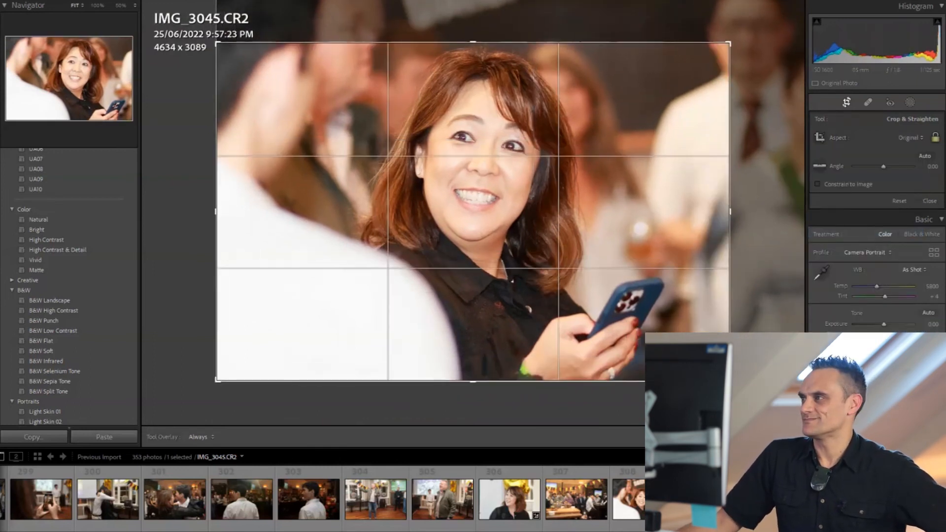
{"action": "left_click_drag", "start_coordinate": [575, 256], "coordinate": [574, 272]}
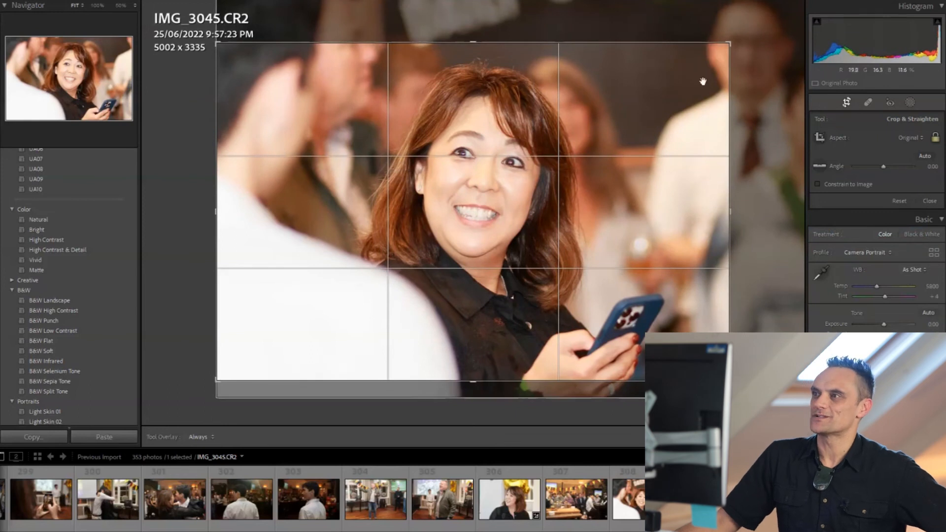
{"action": "left_click_drag", "start_coordinate": [728, 44], "coordinate": [730, 41]}
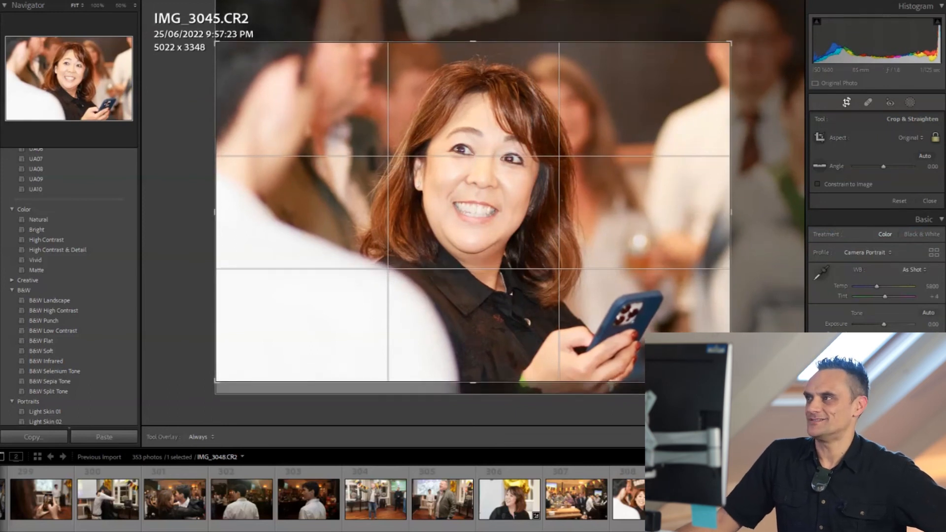
Step: Change IMG_3045's crop to the 4 x 3 aspect at 4471 x 3353, reframed around the smiling woman and her phone
{"action": "key", "text": "Return"}
{"action": "left_click", "coordinate": [846, 102]}
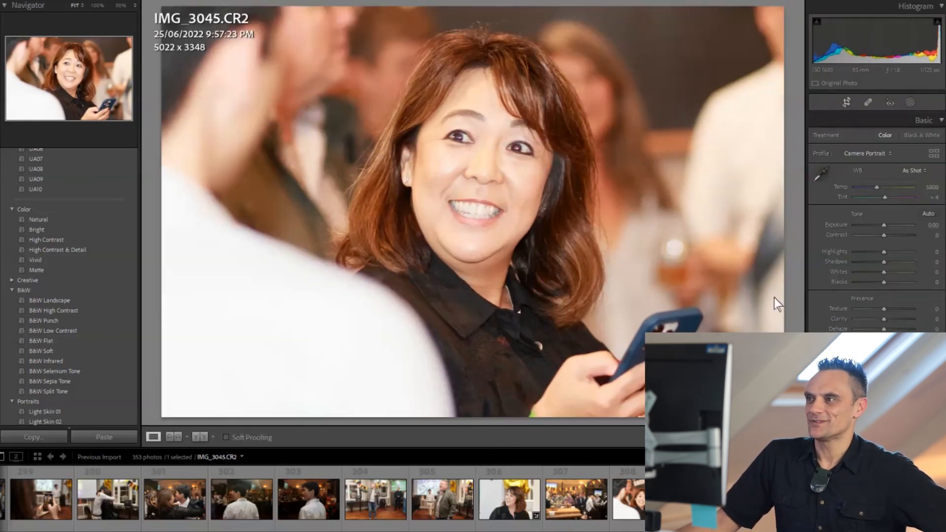
{"action": "left_click_drag", "start_coordinate": [731, 42], "coordinate": [731, 33]}
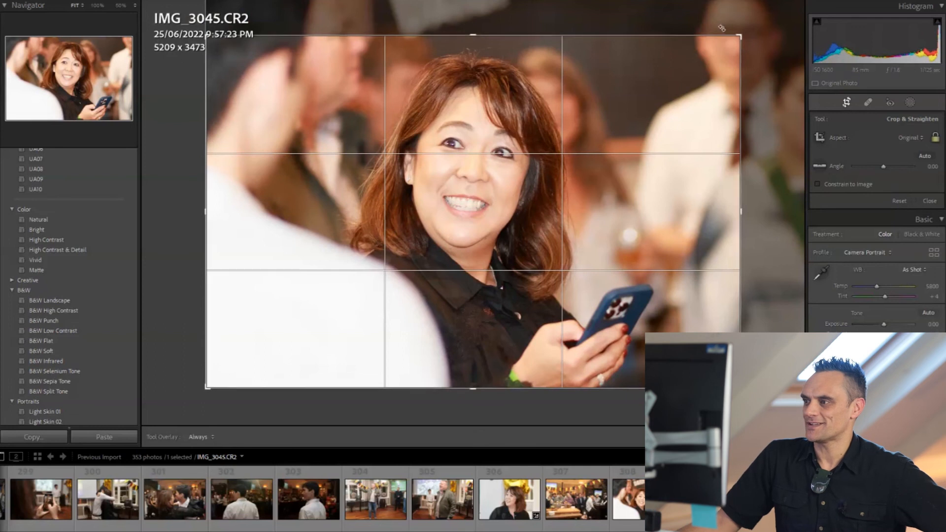
{"action": "left_click", "coordinate": [909, 137]}
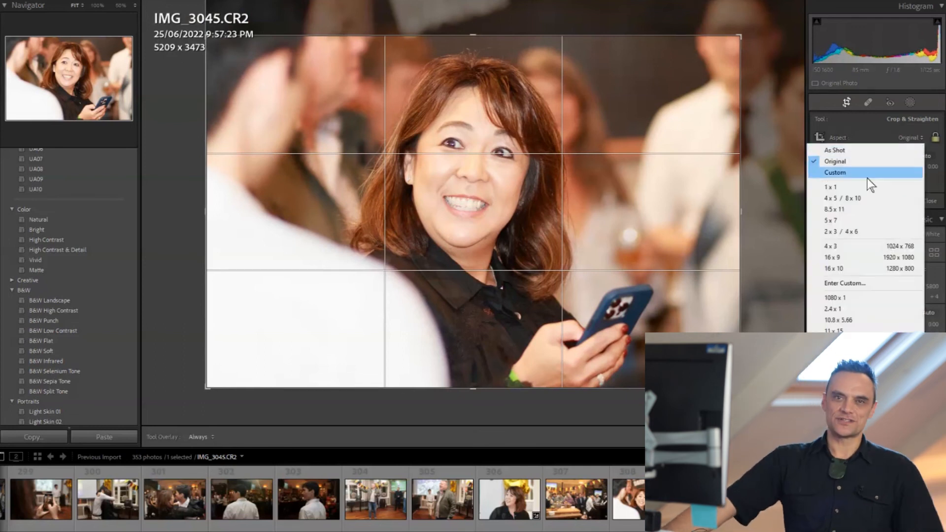
{"action": "left_click", "coordinate": [852, 244]}
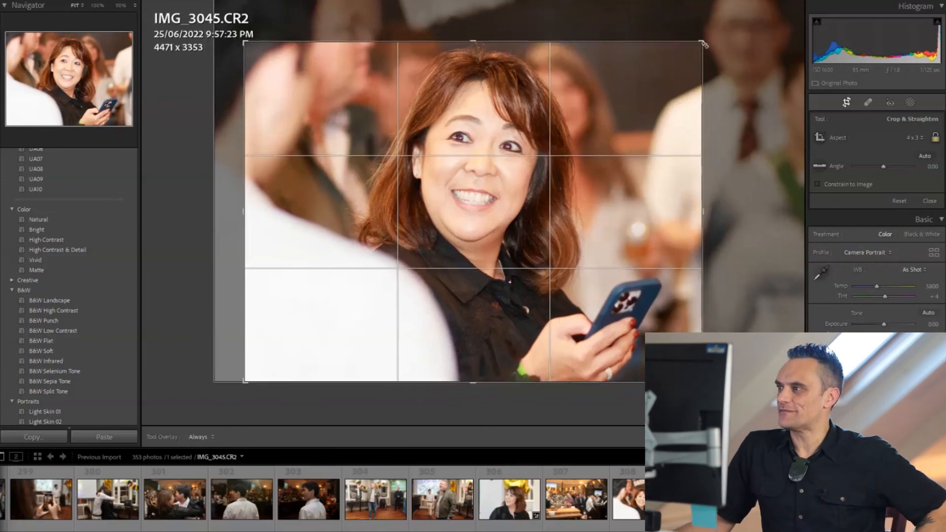
{"action": "left_click_drag", "start_coordinate": [499, 190], "coordinate": [510, 190]}
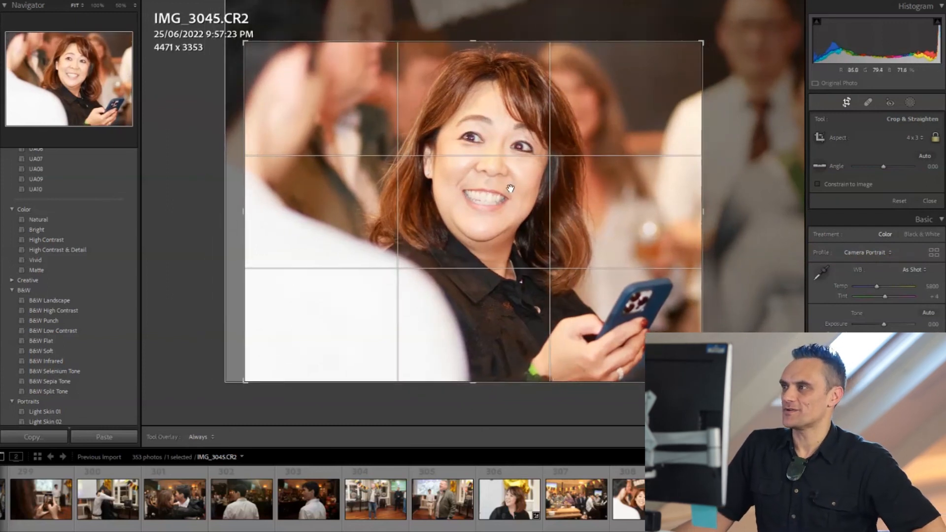
{"action": "key", "text": "Return"}
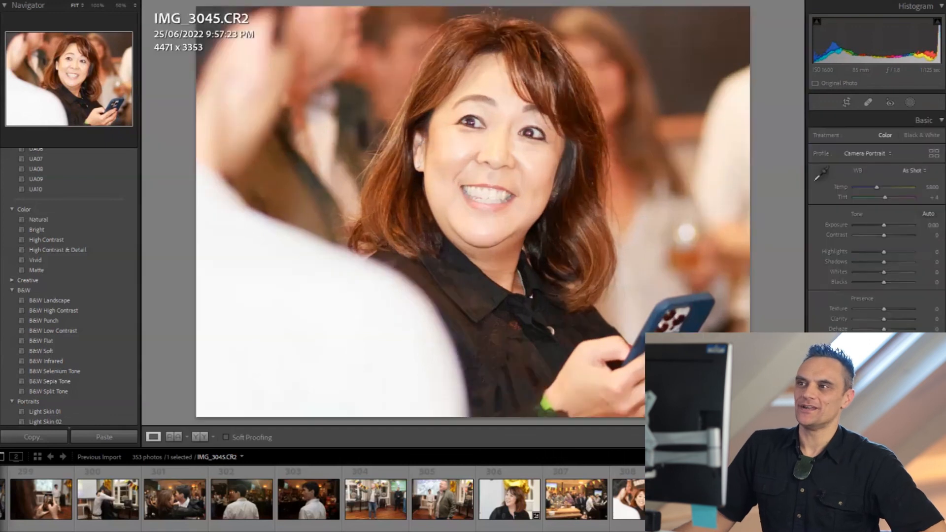
Step: Set IMG_3045's temperature to 5333, highlights to −25, shadows to +16 and clarity to +19
{"action": "left_click_drag", "start_coordinate": [876, 189], "coordinate": [873, 188]}
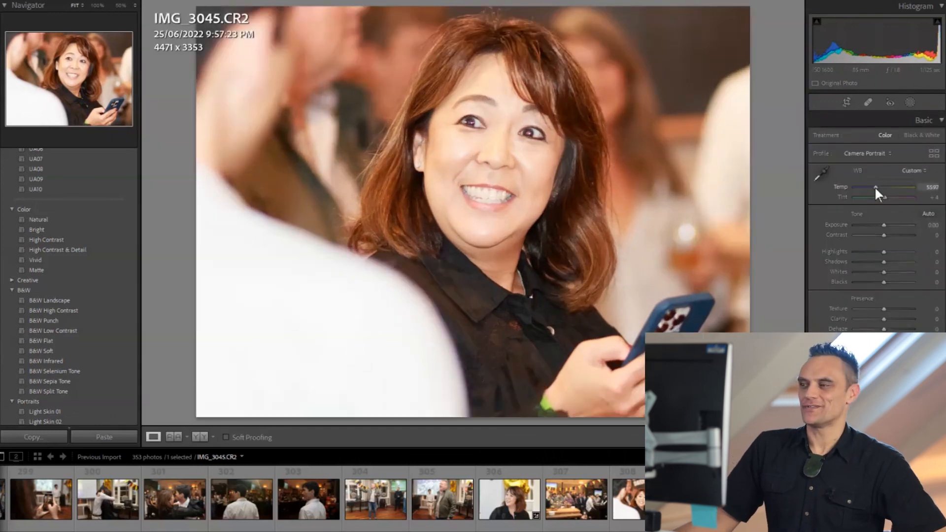
{"action": "left_click_drag", "start_coordinate": [887, 263], "coordinate": [890, 263]}
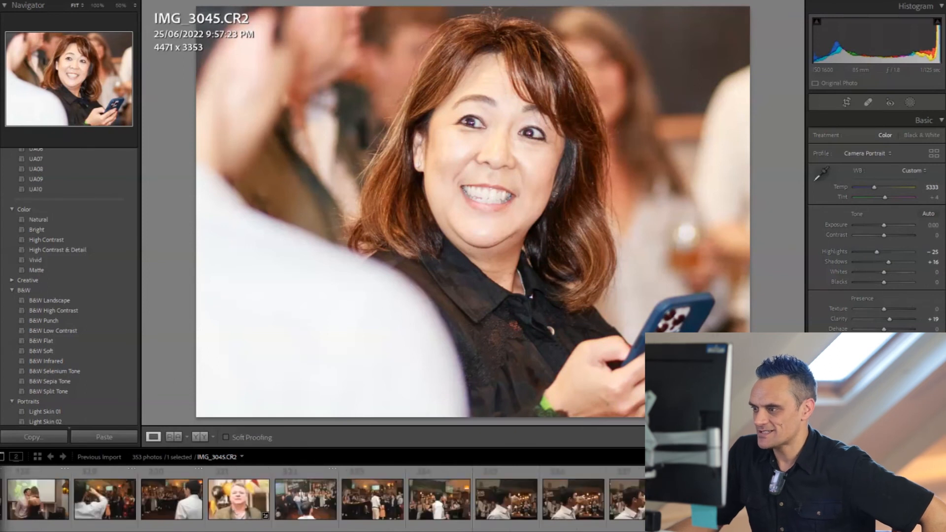
Step: Open EOS_8392, the portrait of the couple in the bar, straighten it to −2.27 and crop it to 6292 x 4195
{"action": "scroll", "coordinate": [690, 499], "scroll_direction": "down", "scroll_amount": 2}
{"action": "left_click", "coordinate": [689, 498]}
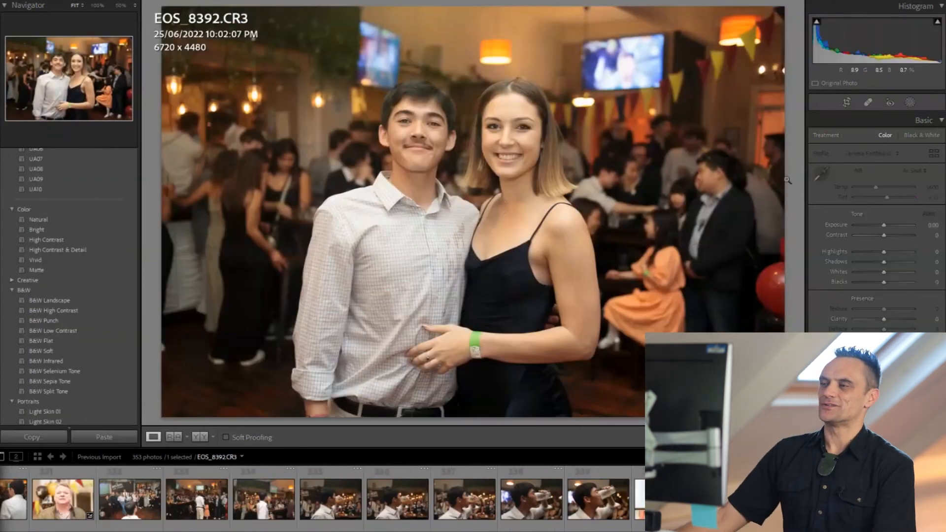
{"action": "left_click", "coordinate": [847, 102]}
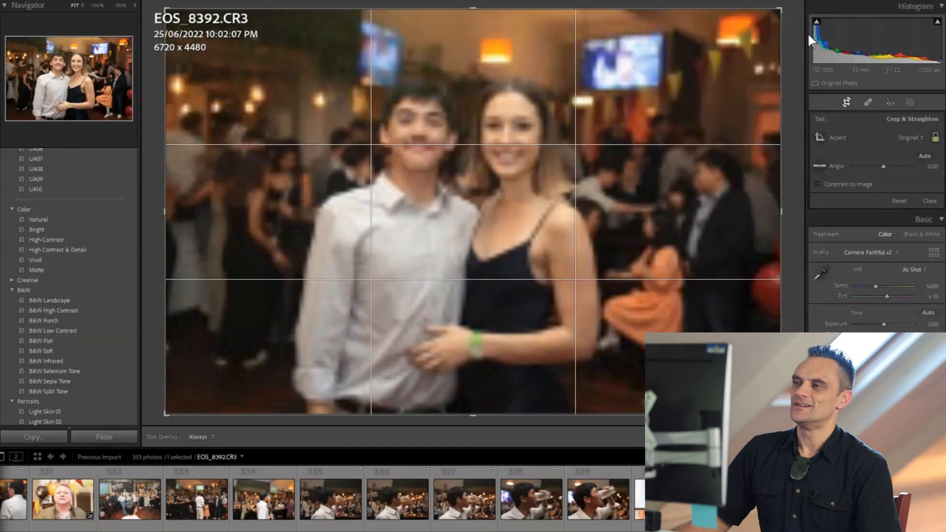
{"action": "mouse_move", "coordinate": [790, 35]}
{"action": "left_mouse_down"}
{"action": "mouse_move", "coordinate": [768, 16]}
{"action": "mouse_move", "coordinate": [759, 20]}
{"action": "mouse_move", "coordinate": [780, 32]}
{"action": "left_mouse_up"}
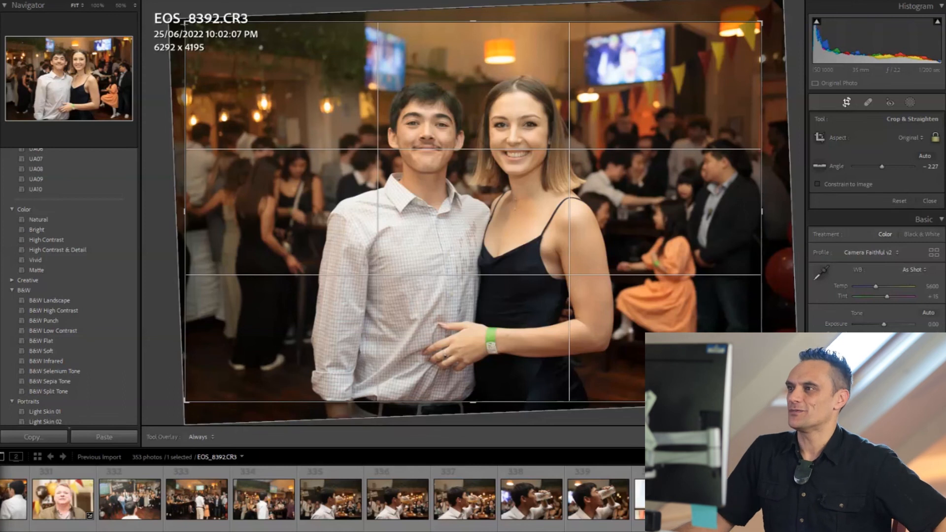
{"action": "key", "text": "Return"}
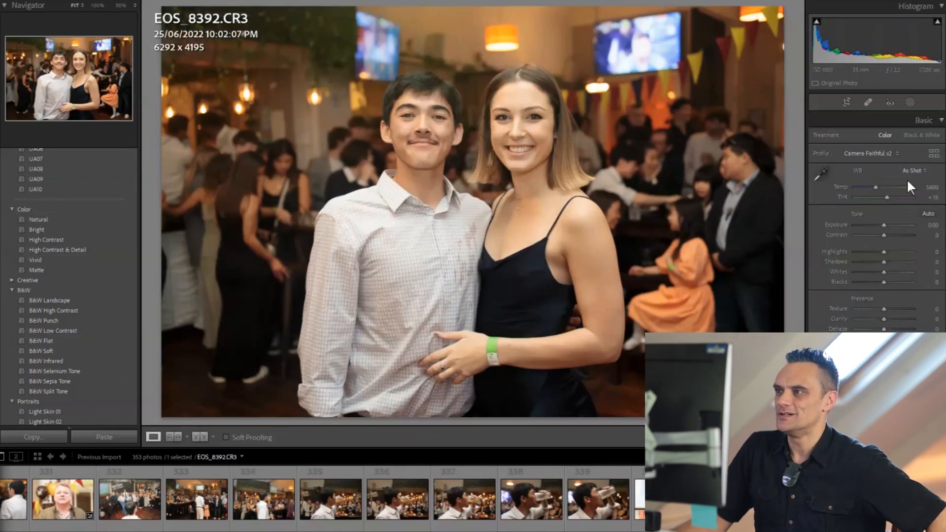
Step: Fine-tune EOS_8392's white balance, highlights and shadows, and raise its clarity slightly
{"action": "left_click_drag", "start_coordinate": [886, 198], "coordinate": [874, 184]}
{"action": "left_click_drag", "start_coordinate": [879, 232], "coordinate": [892, 261]}
{"action": "left_click_drag", "start_coordinate": [884, 319], "coordinate": [886, 319]}
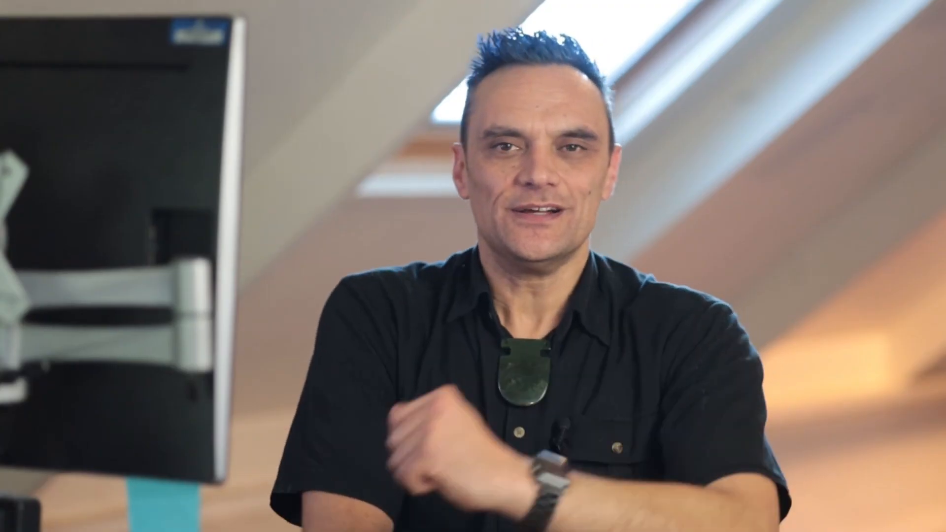